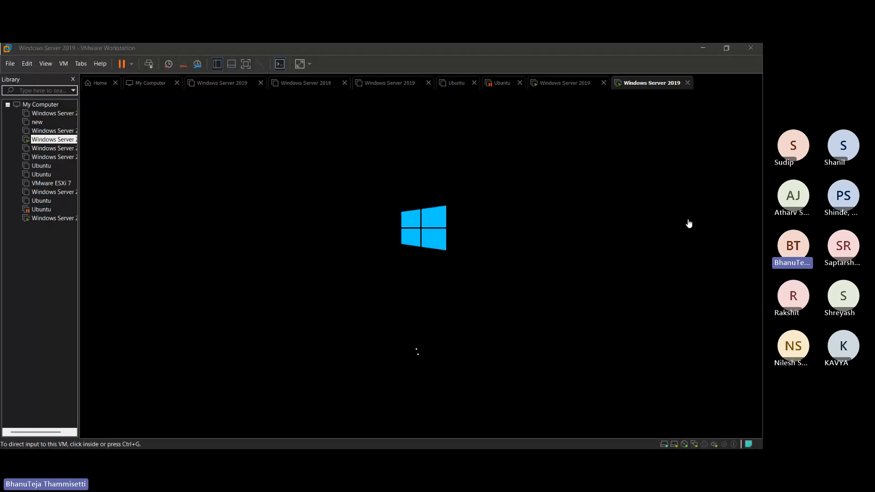
On the first Windows Server 2019 VM, minimize the installer folder and Server Manager
click(564, 84)
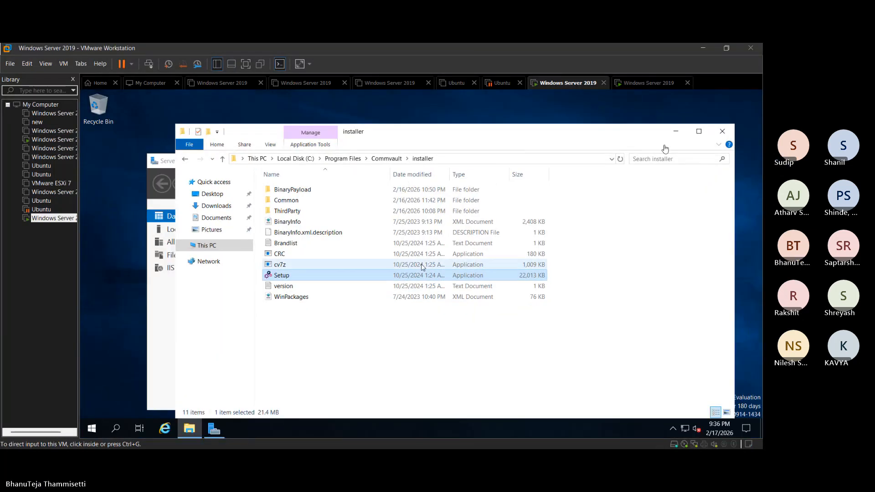
click(682, 130)
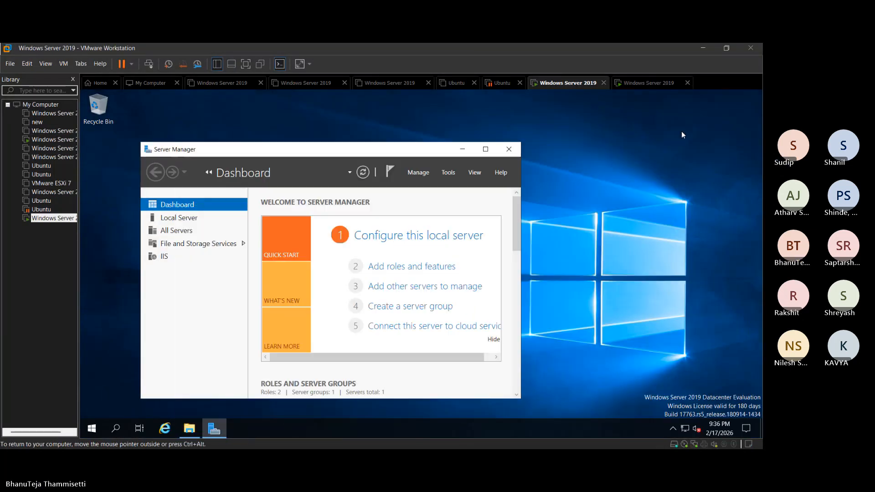
click(462, 149)
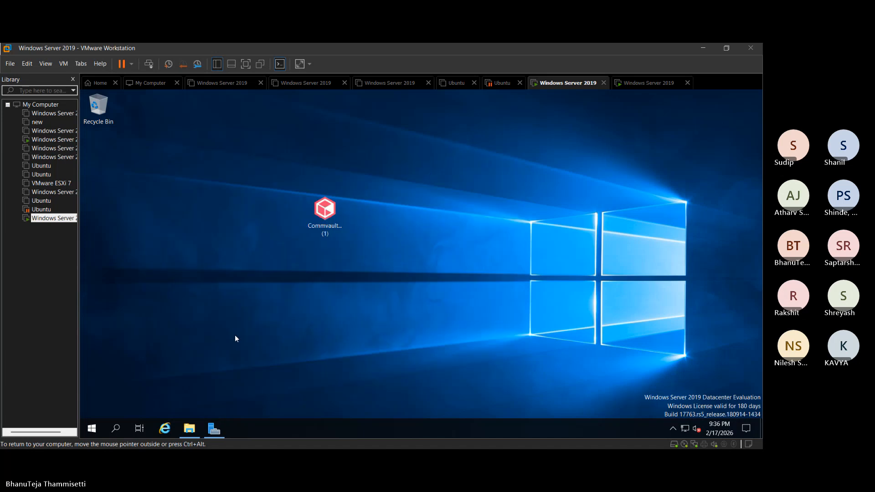
Review the Commvault apps in the Start menu, then move to the second VM's sign-in
click(91, 430)
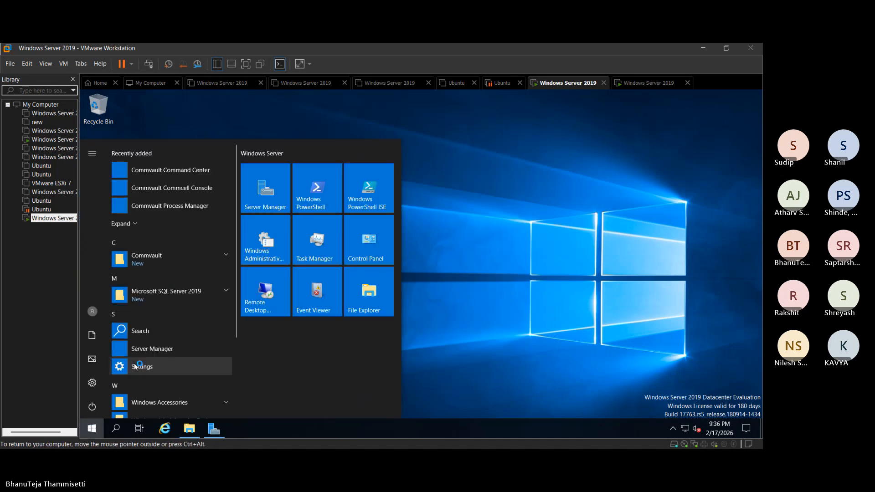
click(211, 262)
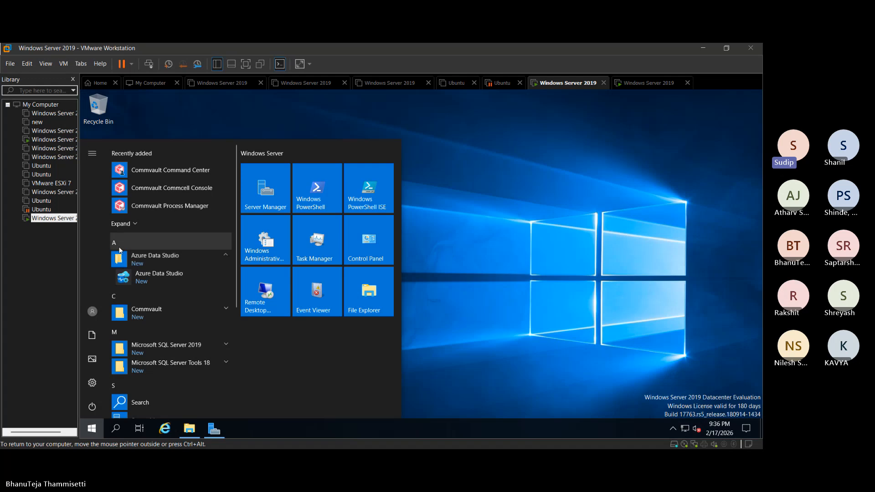
click(182, 307)
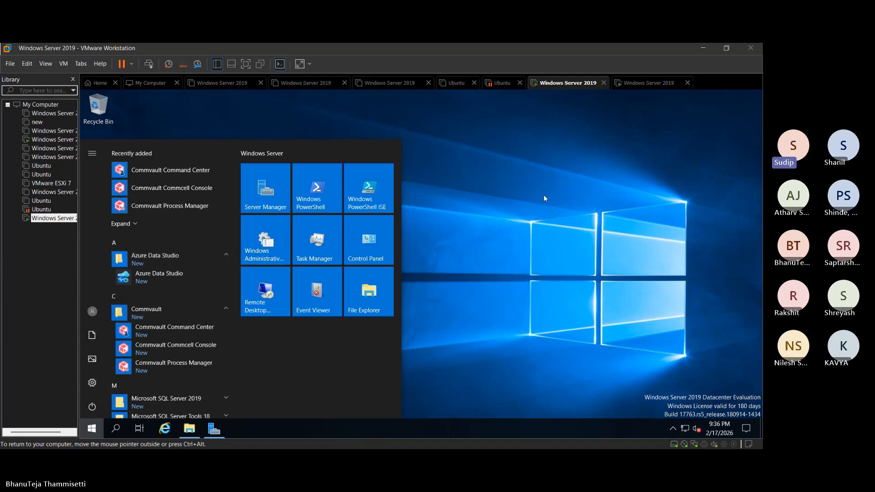
click(534, 173)
click(628, 83)
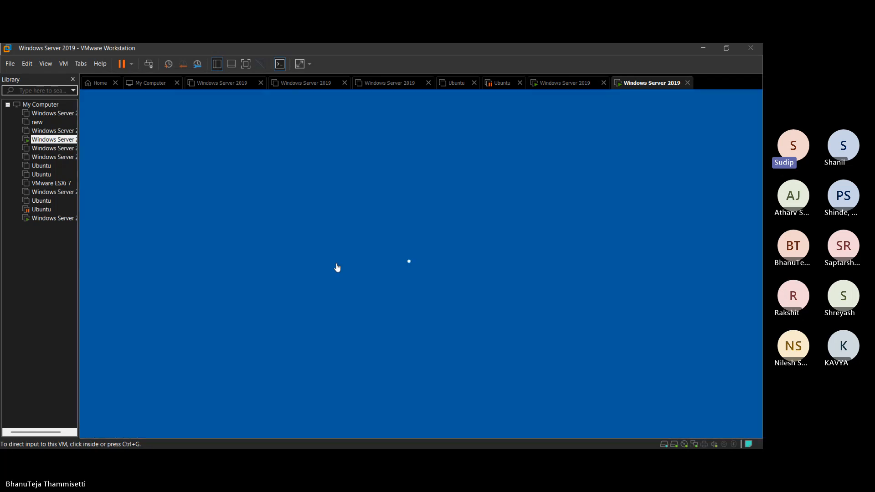
Sign in as Administrator, cancel the Shutdown Event Tracker, and minimize Server Manager
click(337, 268)
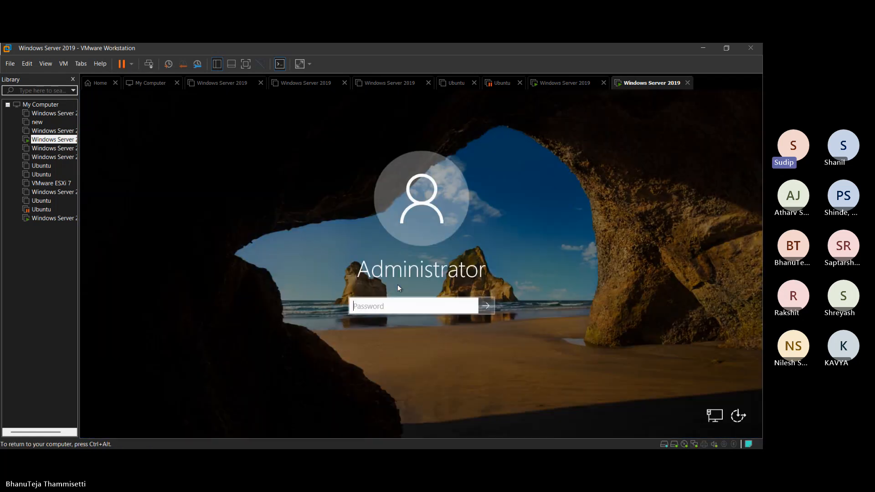
text(*****)
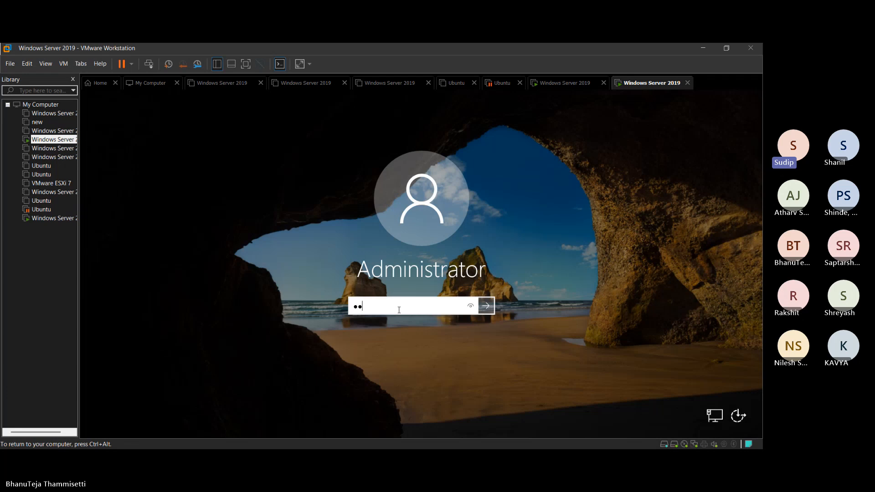
key(Return)
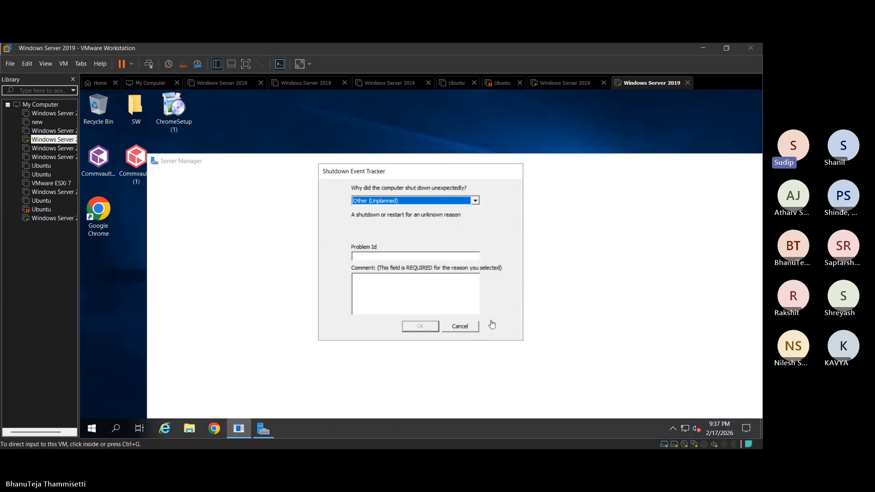
click(474, 328)
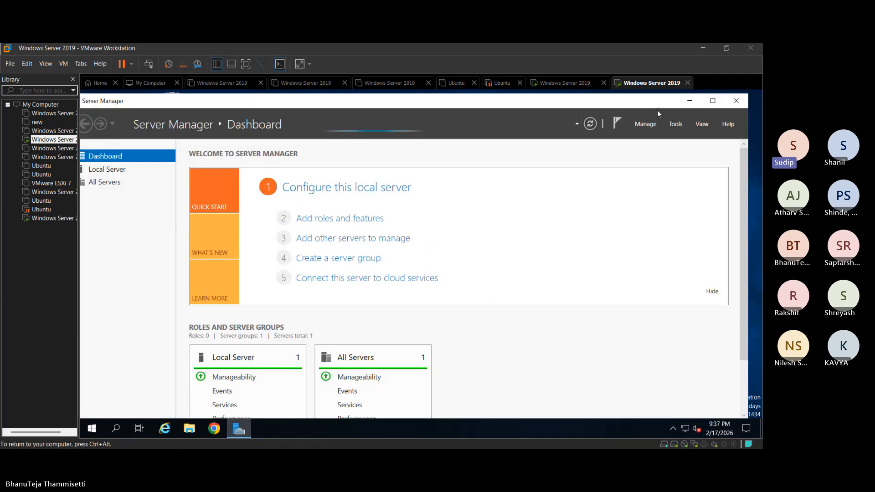
click(690, 100)
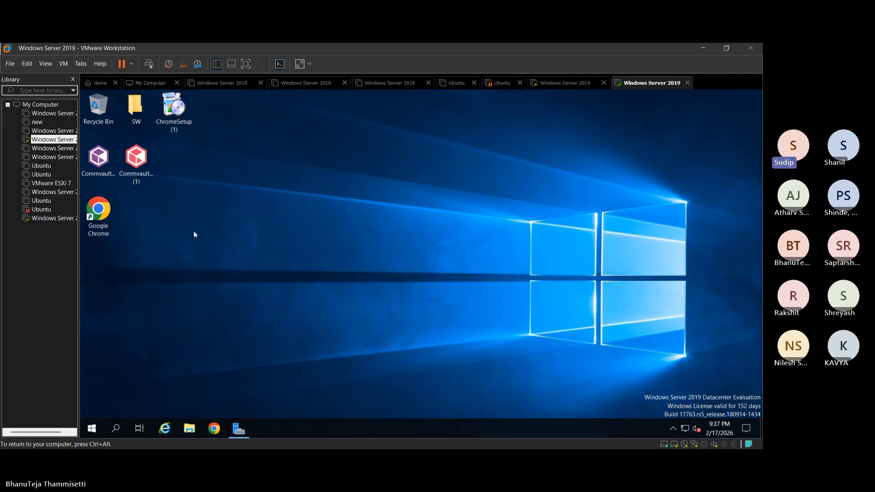
Go full screen and launch Commvault CommCell Console from the Start menu's Commvault group
click(249, 64)
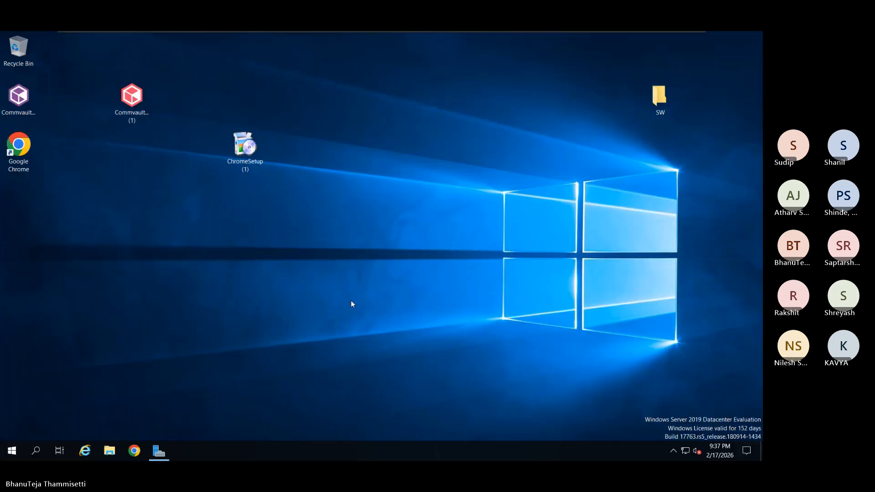
click(16, 455)
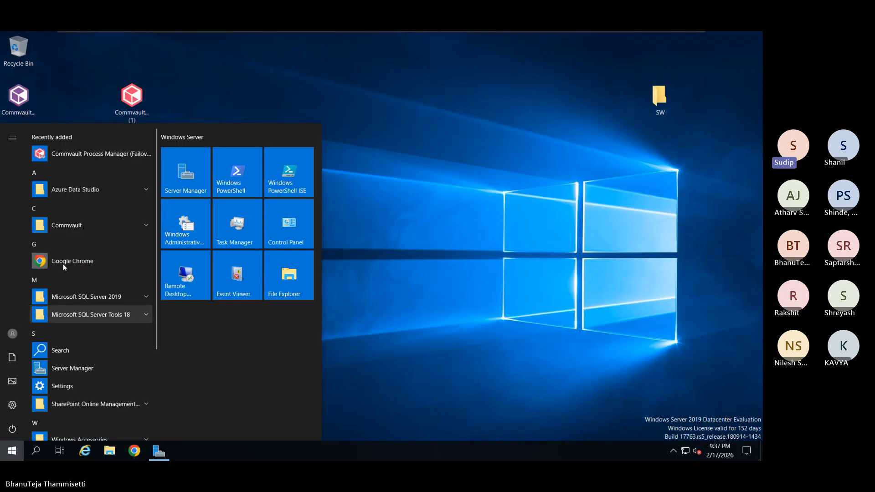
click(83, 224)
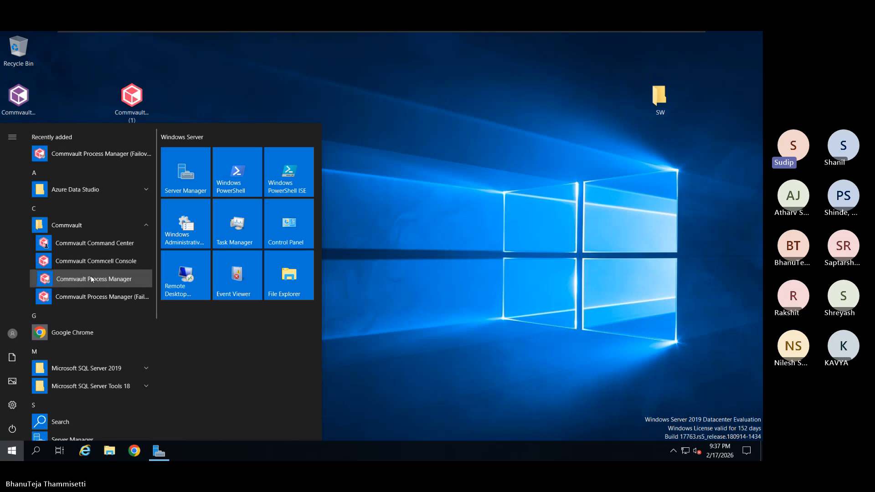
click(101, 264)
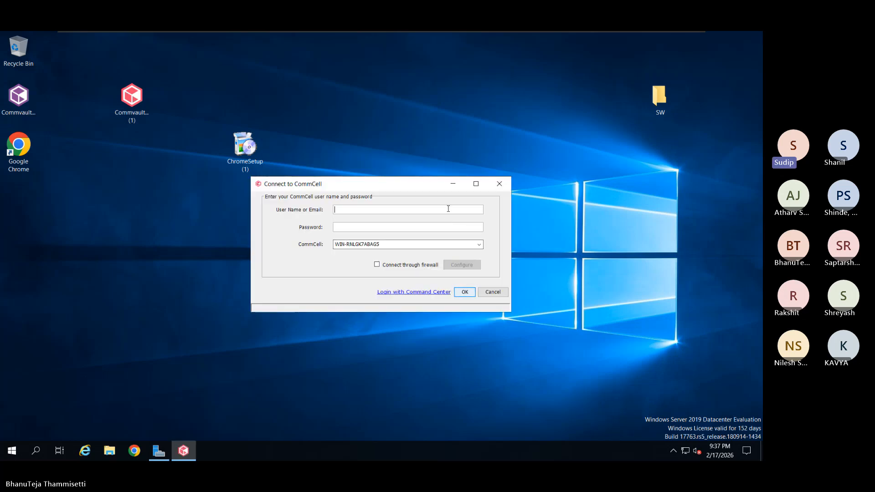
Log in to the CommCell as admin twice, dismissing the unable-to-connect error each time
text(admin)
key(Tab)
text(*********)
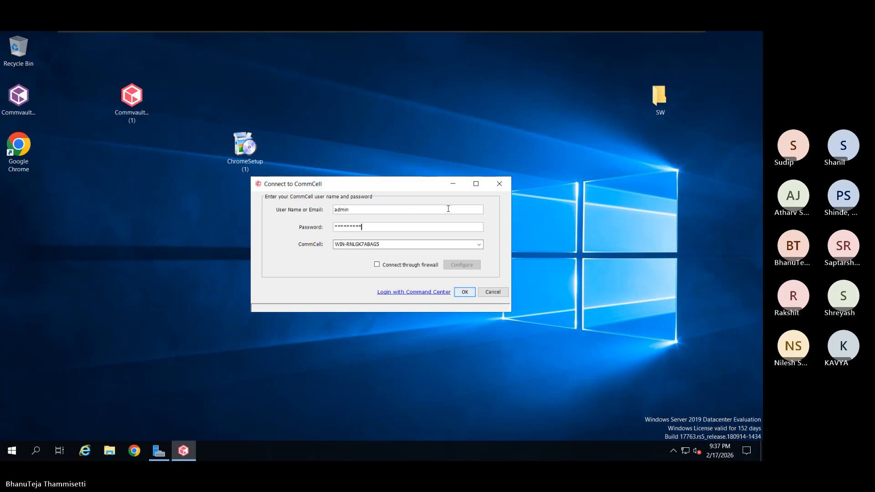
key(Return)
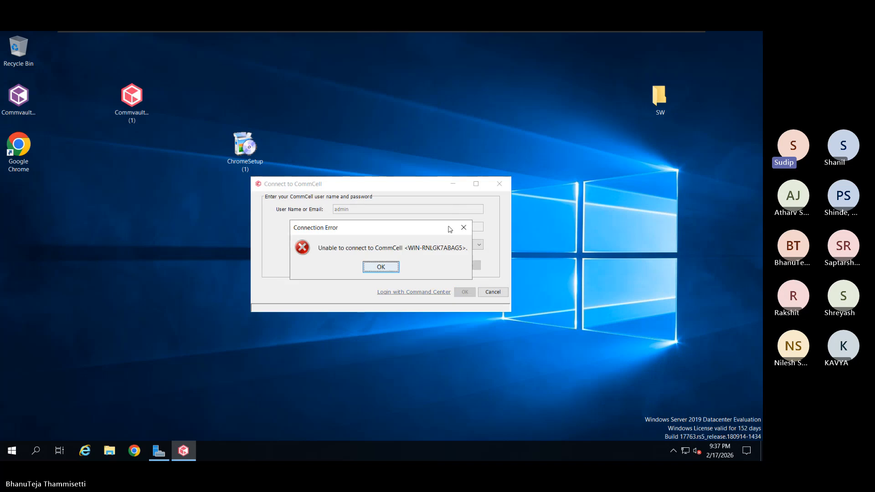
click(381, 267)
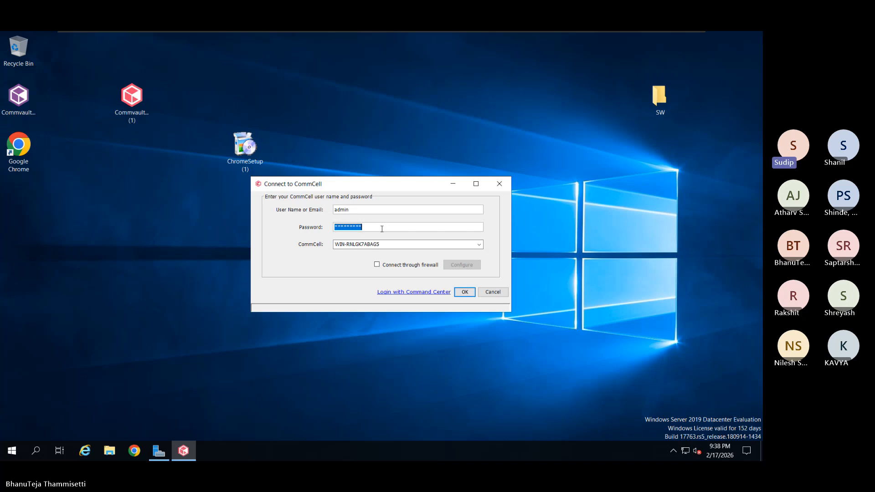
text(*********)
key(Return)
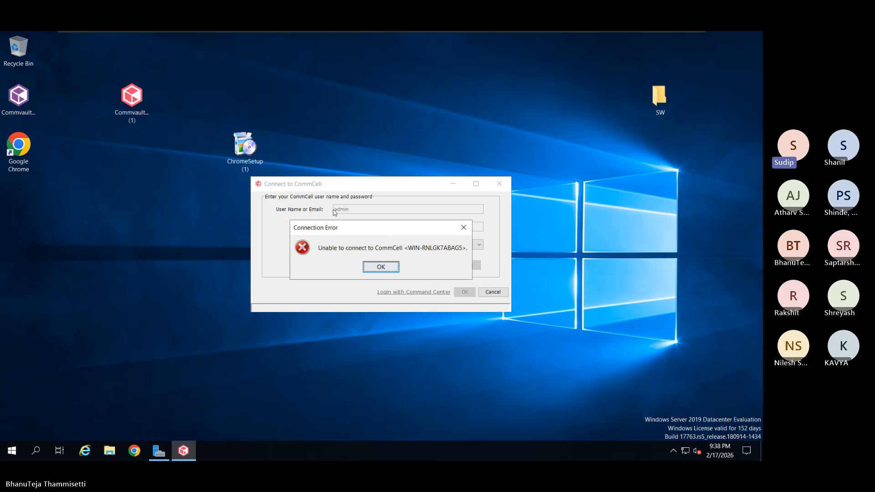
click(368, 268)
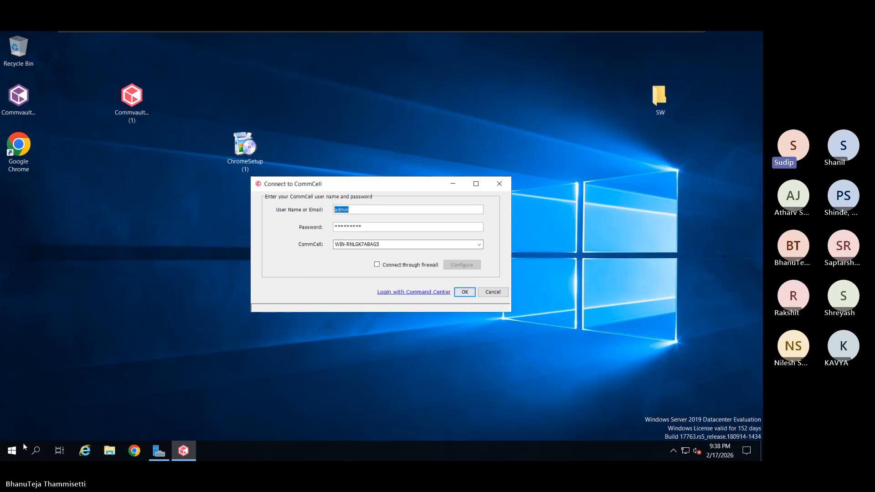
Launch Commvault Process Manager from Start > Commvault and bring up its Services list
click(11, 451)
click(116, 225)
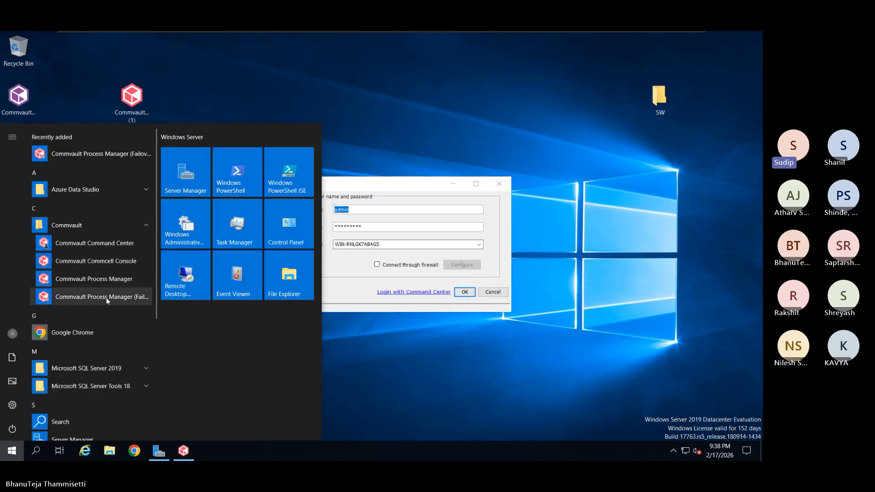
click(122, 278)
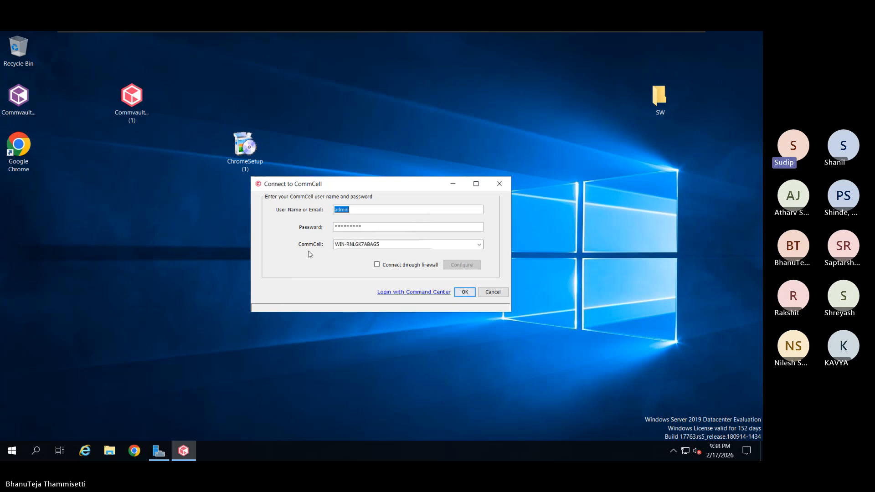
click(367, 133)
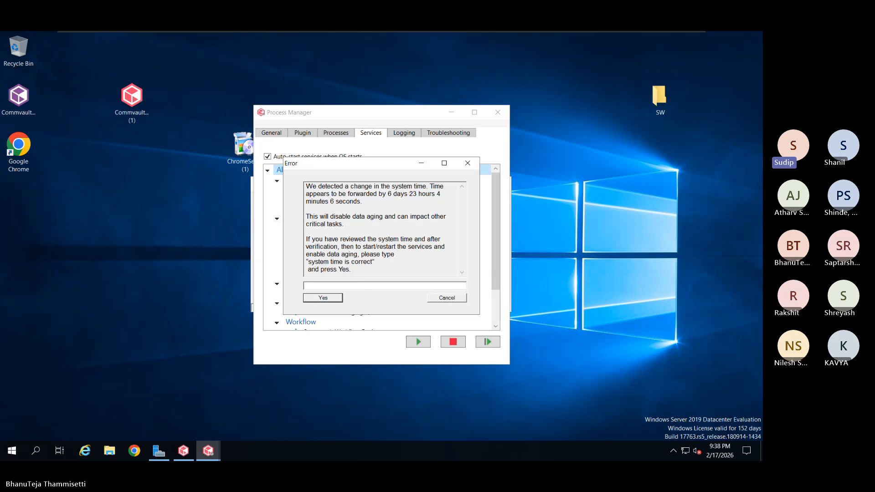
Confirm the time-change warning with 'system time is correct' and review the services
text(system time is correct)
key(Return)
scroll(373, 241, down, 1)
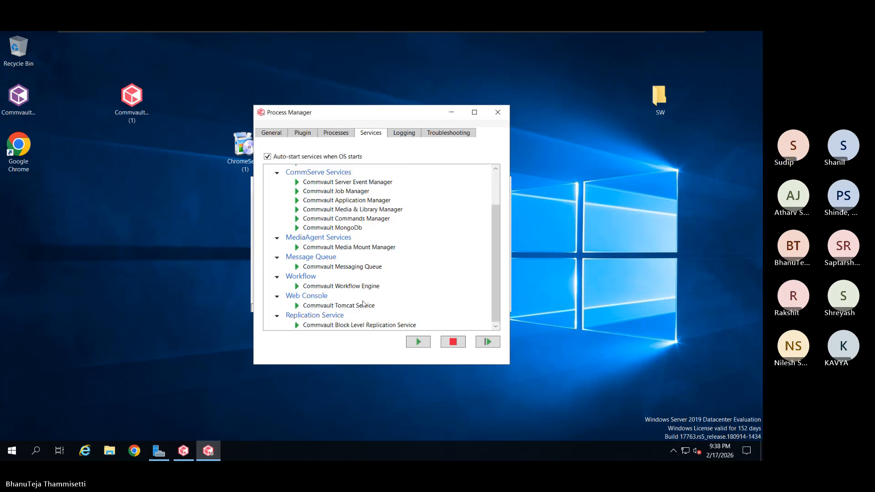
Hide Process Manager, dismiss the connection error, and resubmit the login to CommServe WIN-RNLGK7ABAG5
click(452, 112)
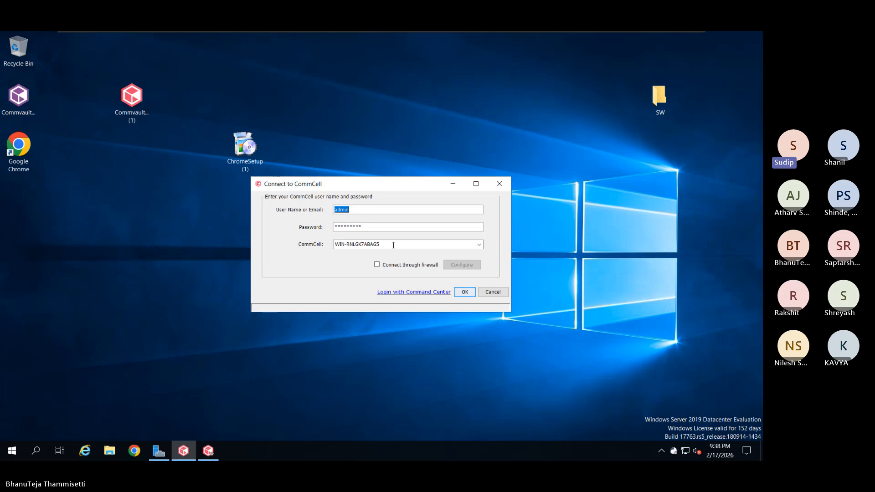
click(463, 291)
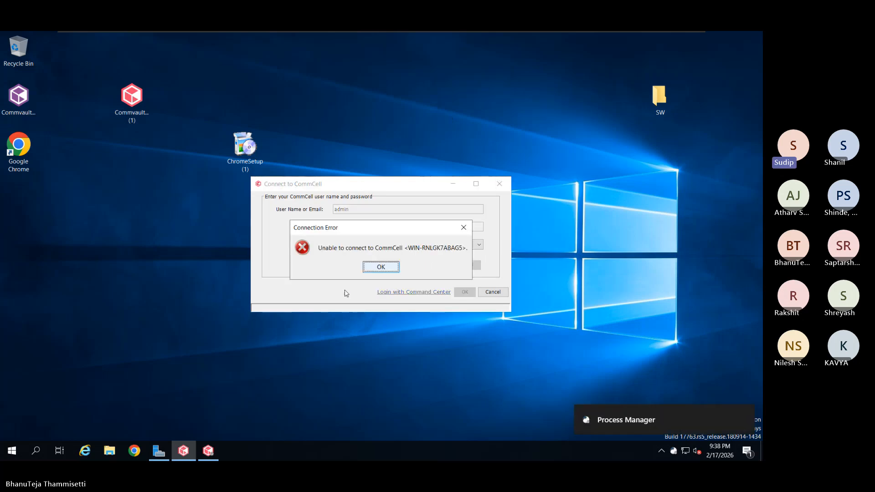
click(377, 269)
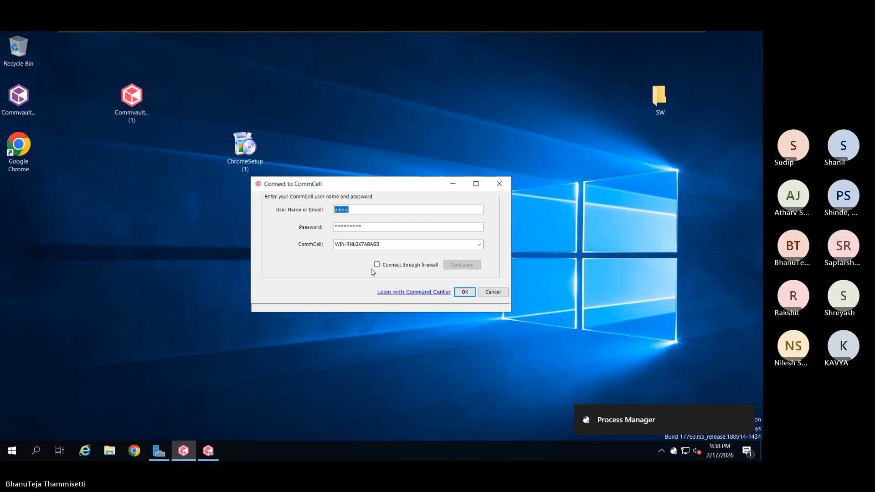
click(479, 245)
click(316, 263)
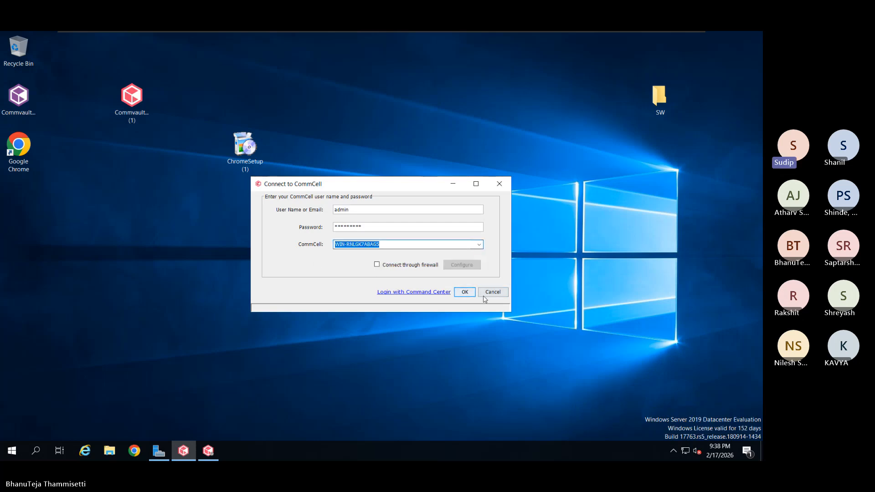
click(467, 293)
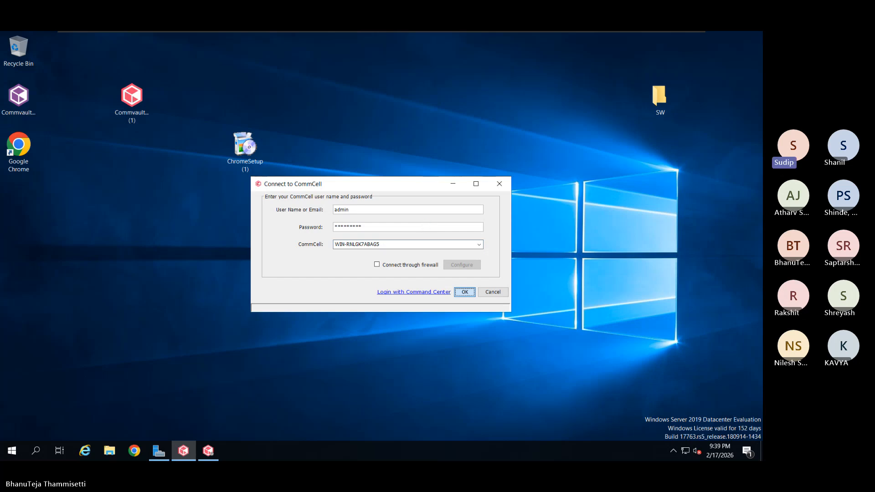
key(Return)
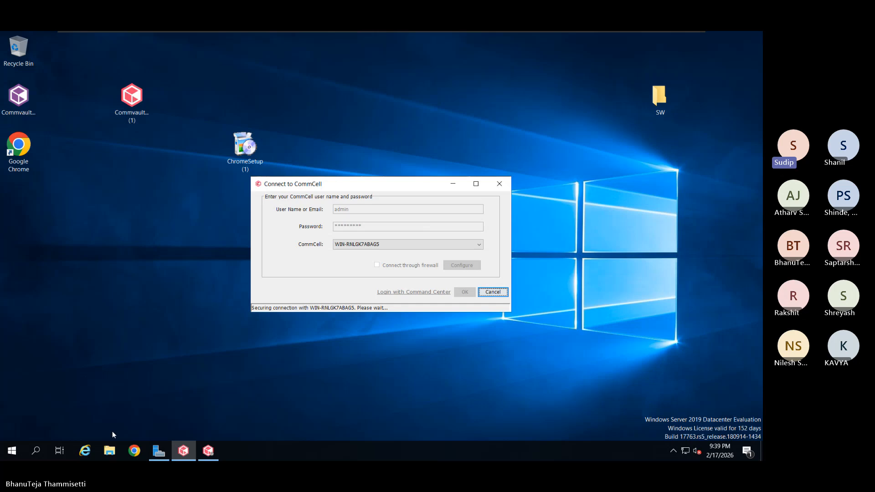
Launch the Commvault console from Start > Commvault, reaching the Job Controller with no jobs
click(12, 451)
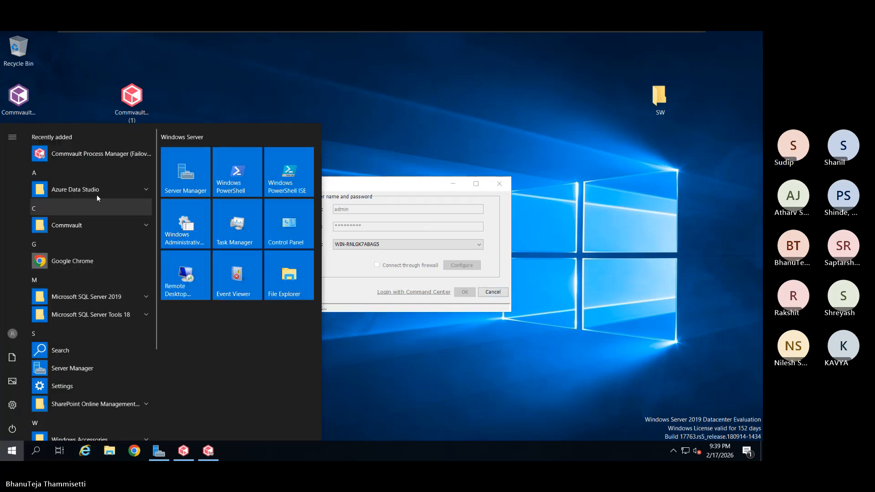
click(101, 228)
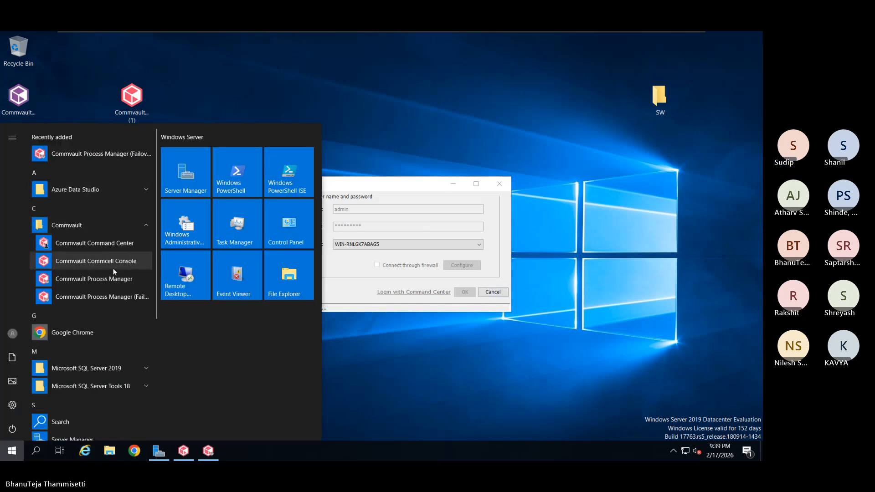
click(134, 248)
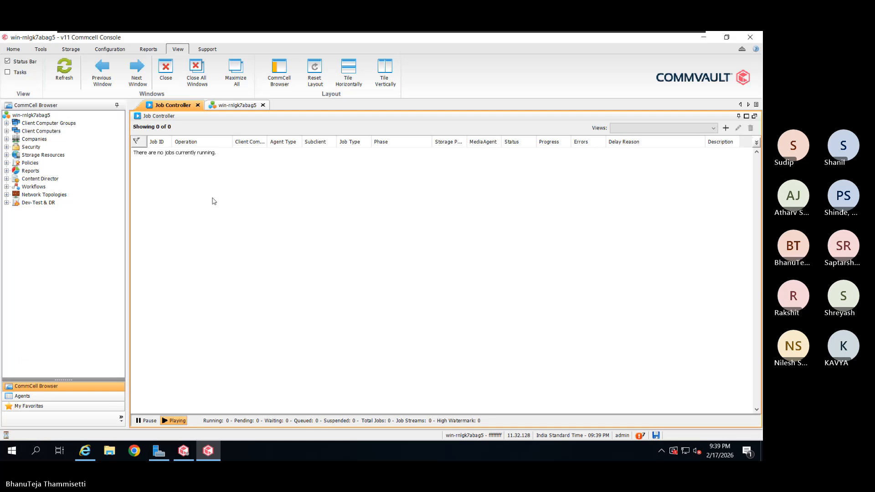
Open Client Computers from the CommCell Browser to list the five registered clients
double_click(56, 130)
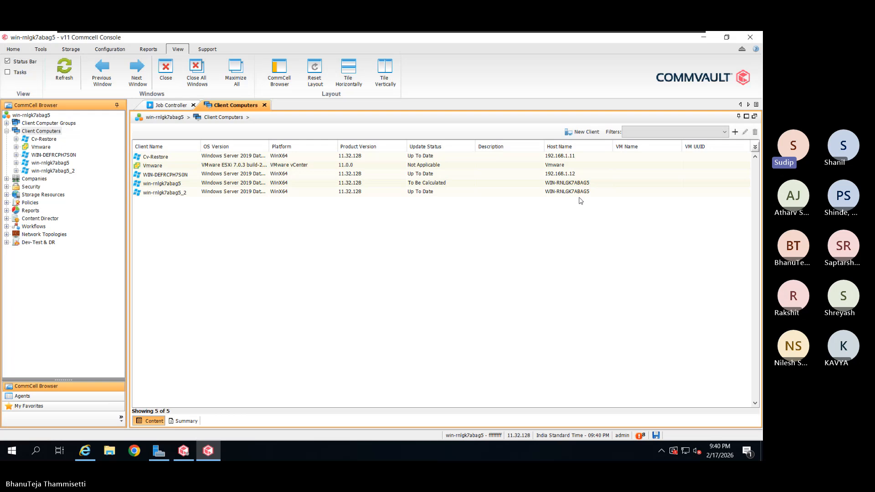
click(580, 201)
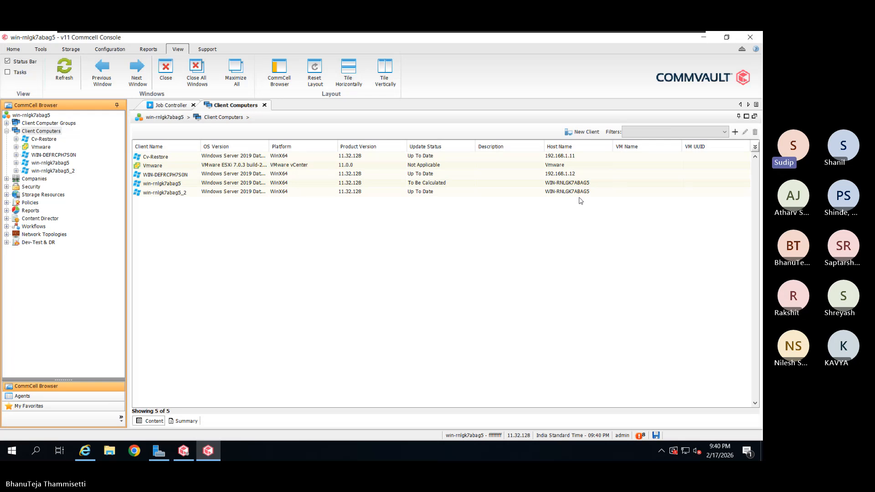
On the second VM, restore the Commvault installer folder in File Explorer and select Setup
mouse_move(593, 34)
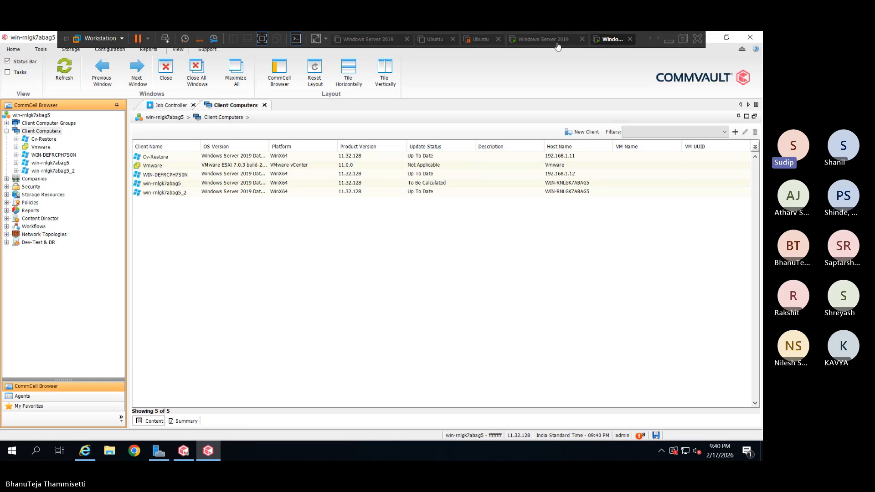
click(555, 43)
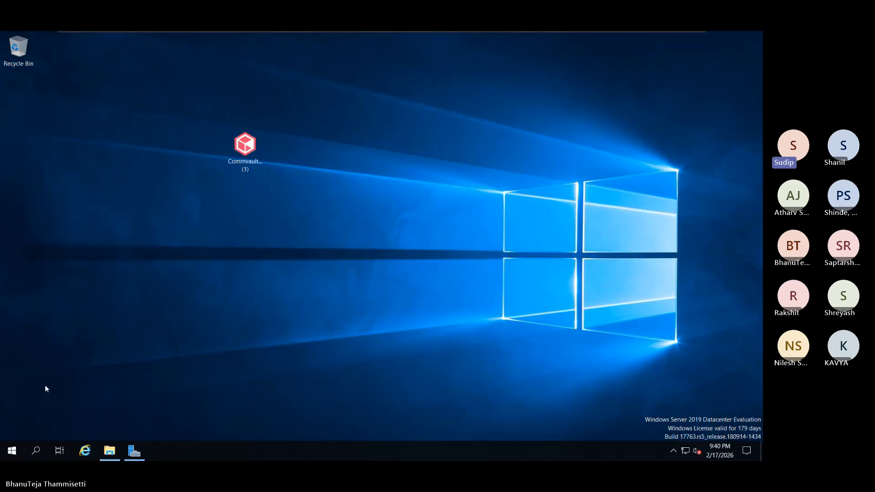
click(109, 452)
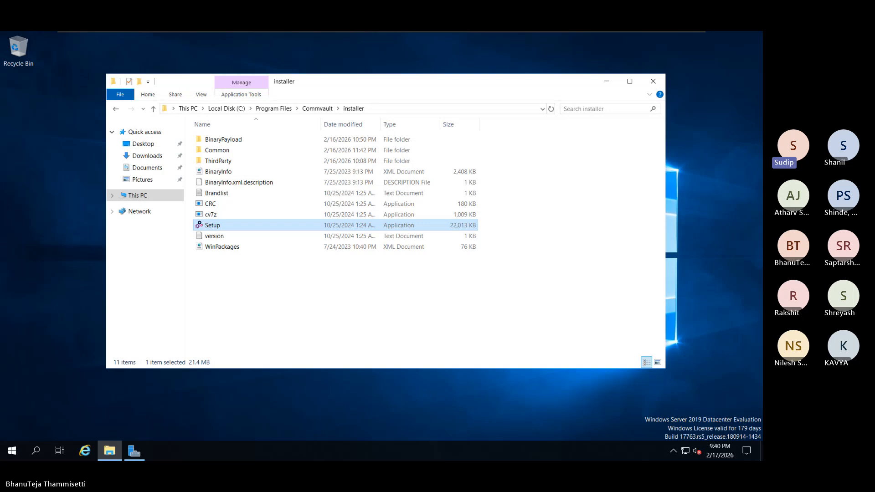
click(12, 452)
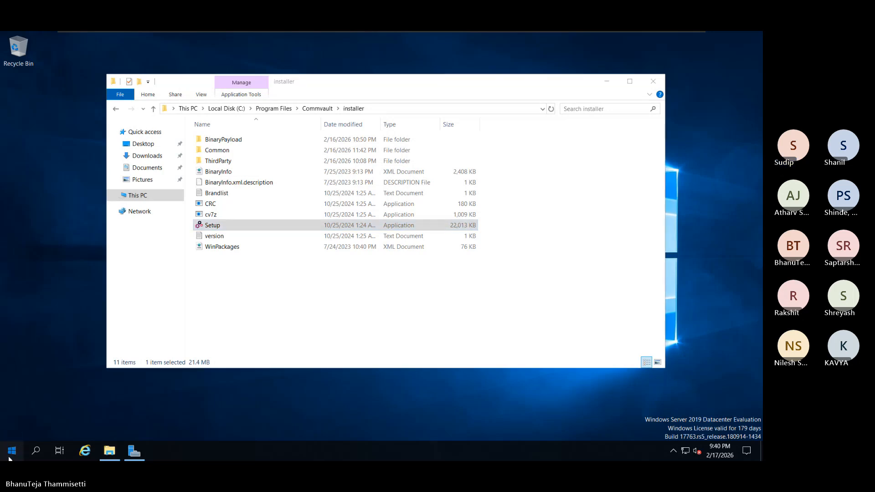
click(101, 277)
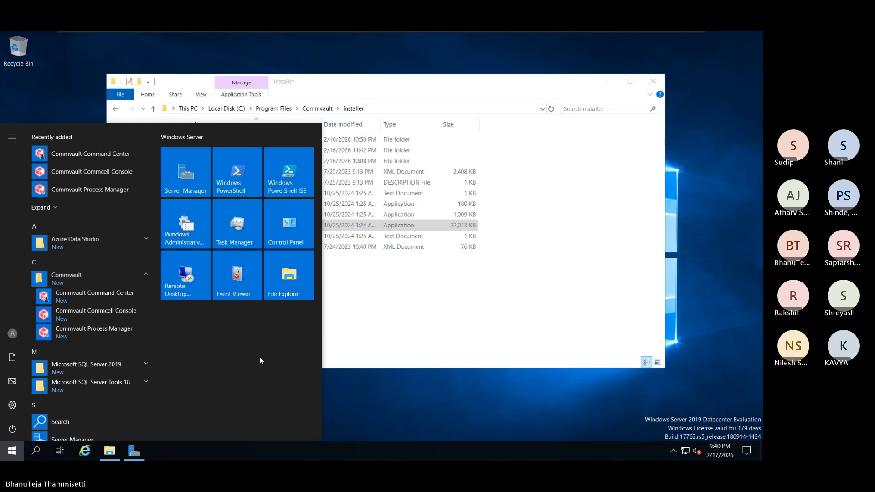
click(378, 334)
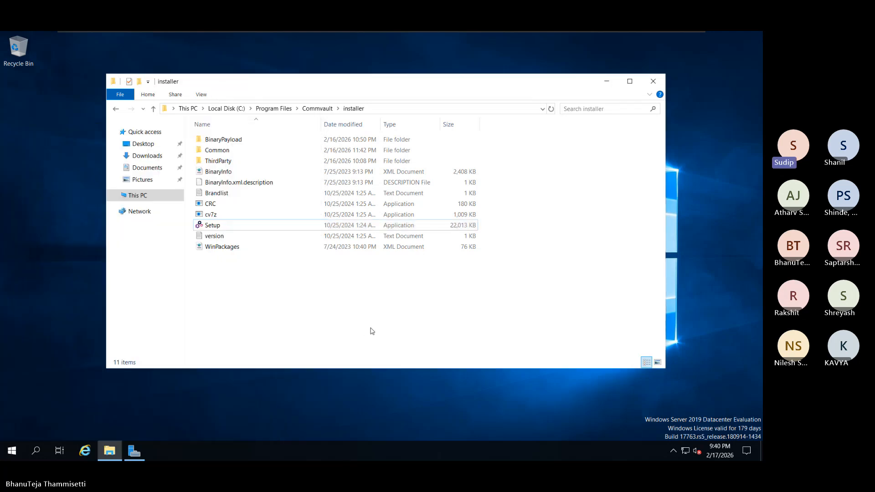
click(286, 228)
Run Setup as administrator, keep English, and accept the license agreement
right_click(286, 228)
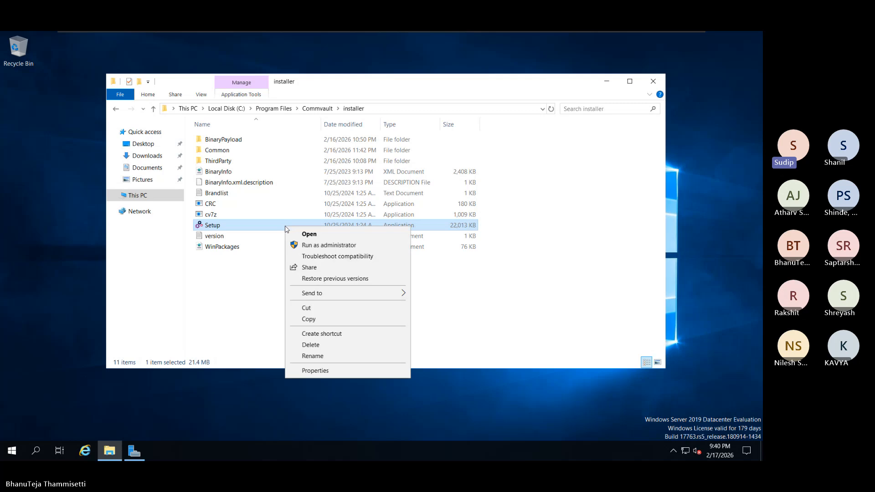
click(391, 249)
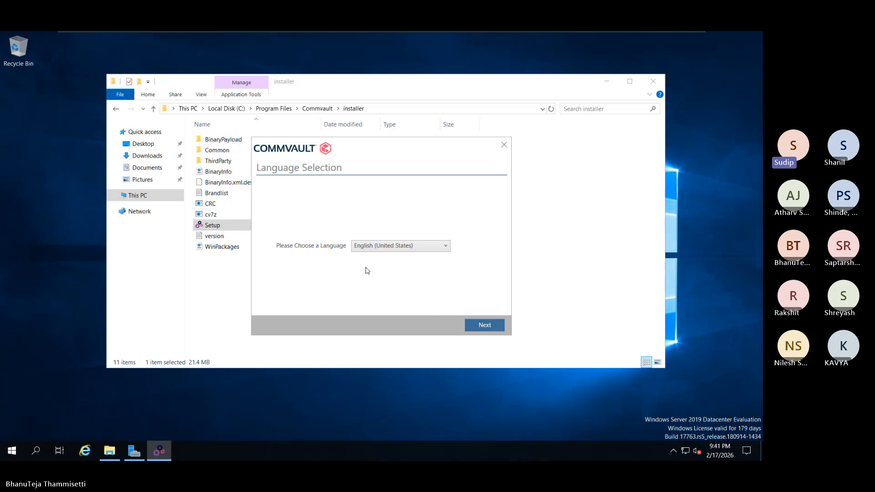
click(499, 327)
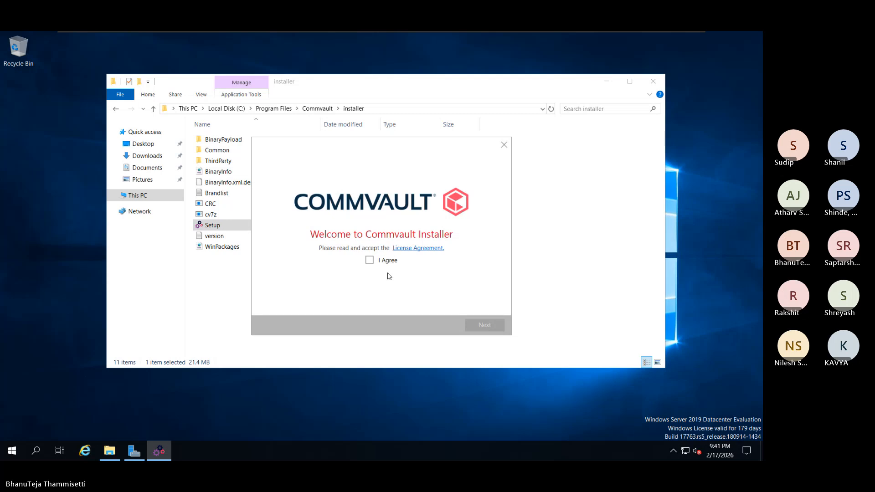
click(371, 263)
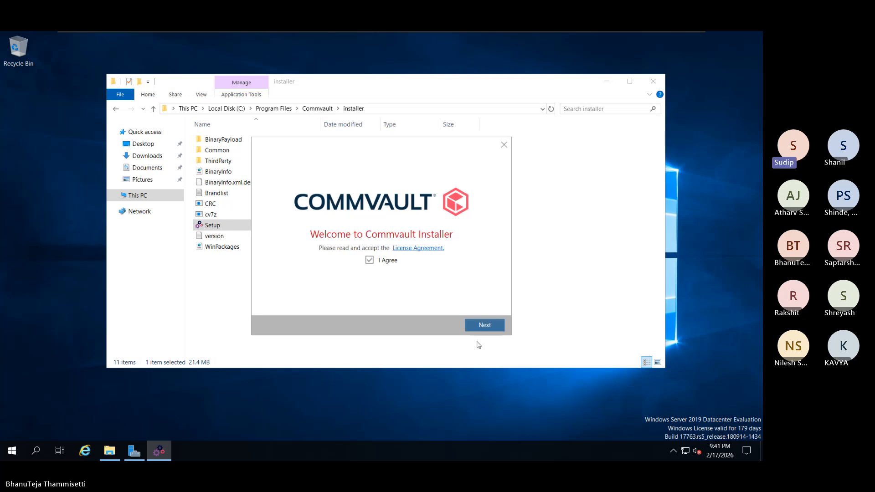
click(487, 325)
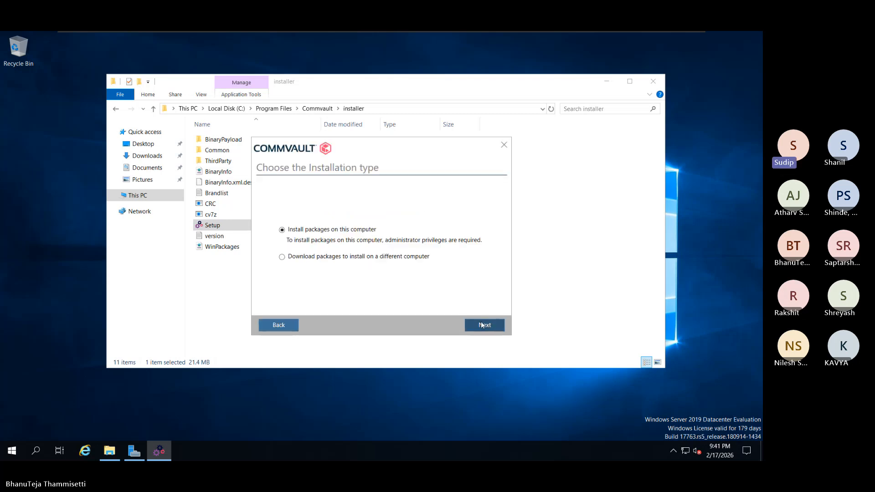
Install packages on this computer at Maintenance Release 128 as CommServe Failover, and start installing
click(482, 323)
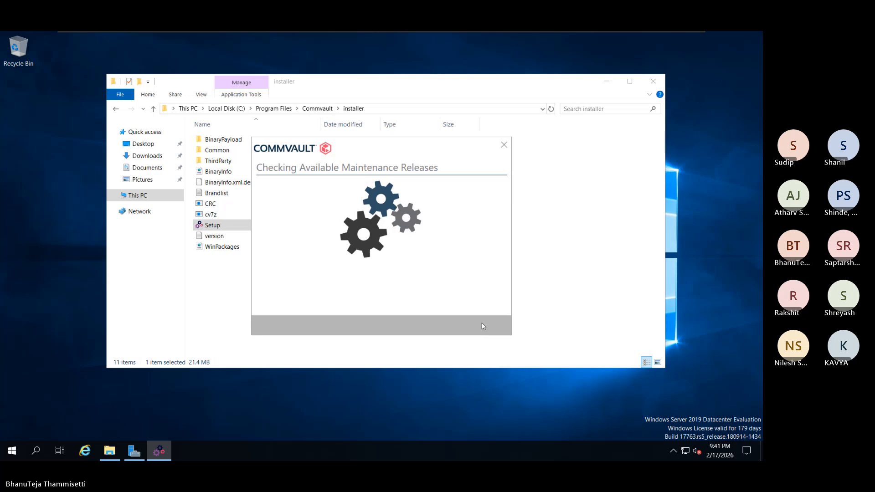
click(340, 233)
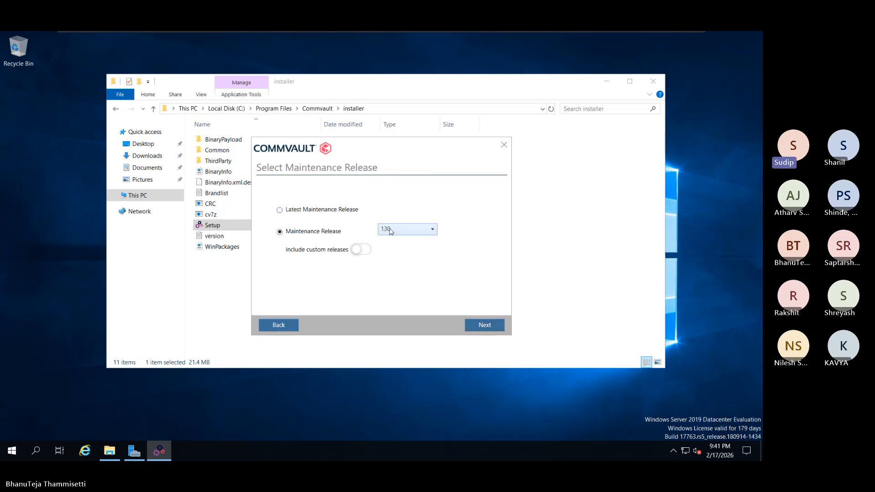
click(391, 232)
click(400, 249)
click(474, 323)
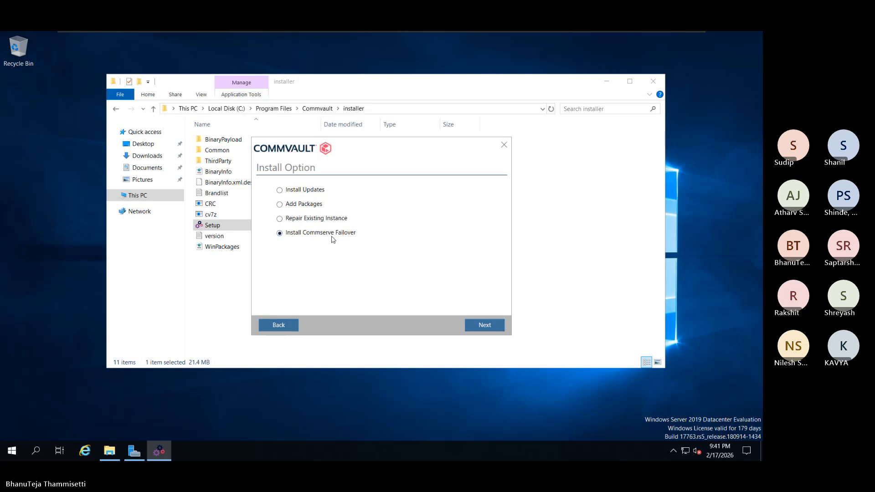
click(480, 323)
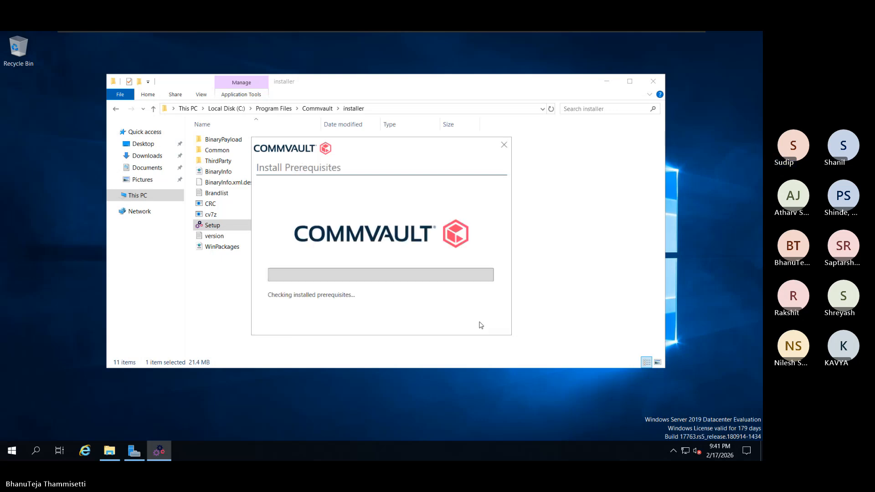
click(480, 325)
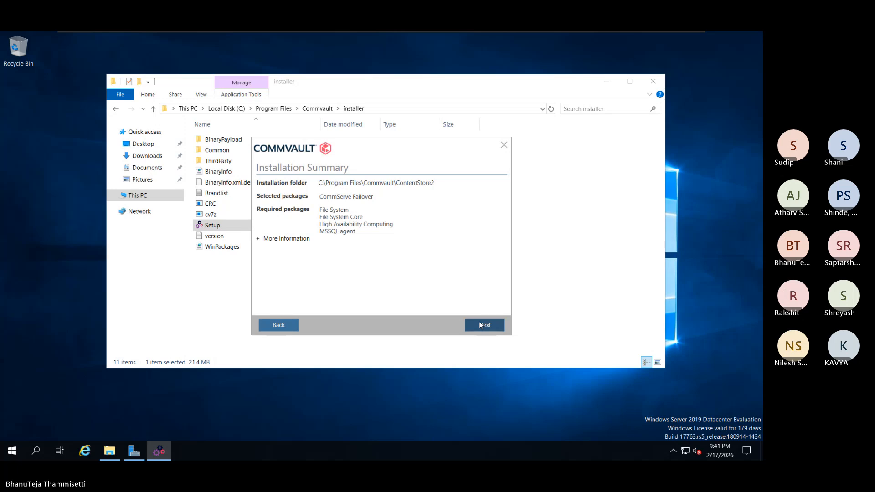
click(480, 324)
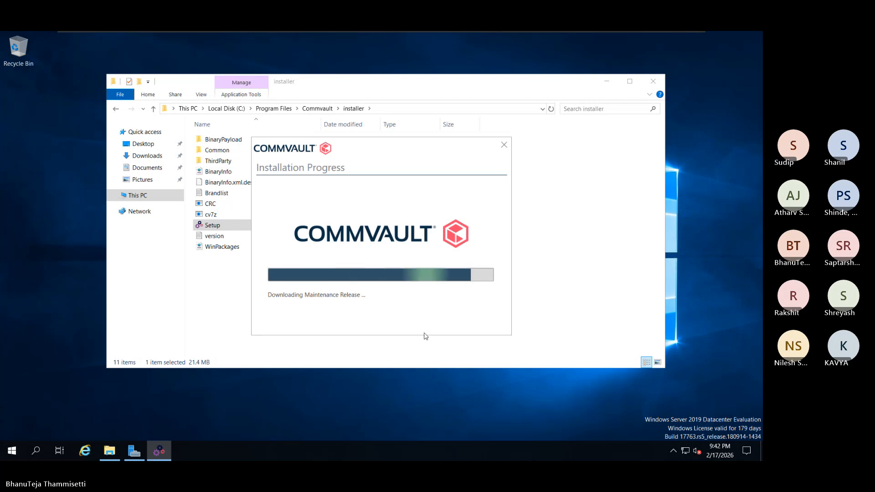
Open Task Manager on its Performance tab to show the Ethernet throughput graph
right_click(347, 446)
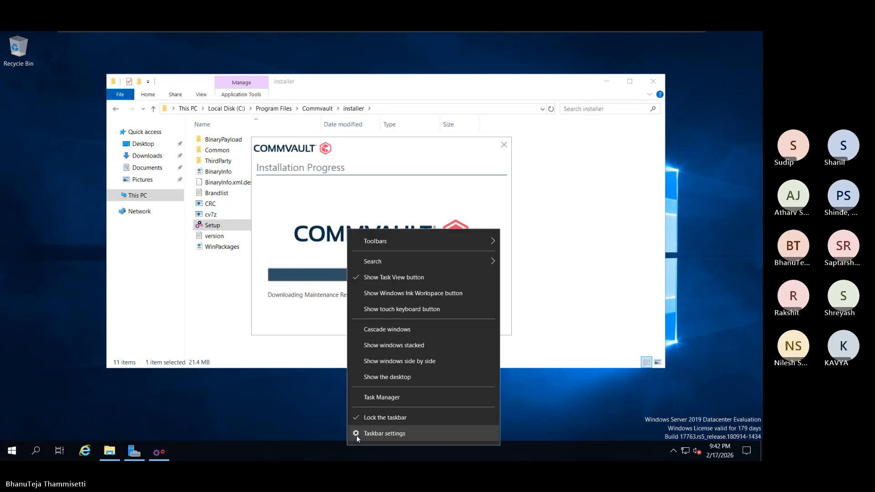
click(381, 398)
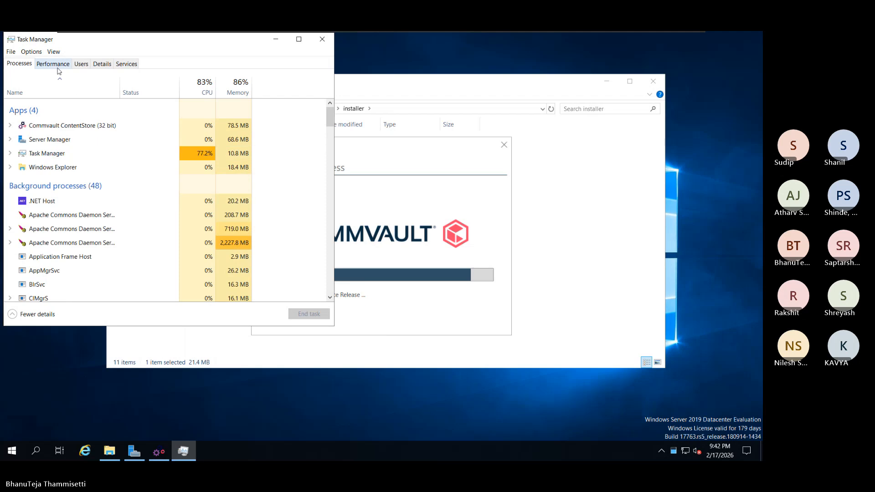
click(54, 64)
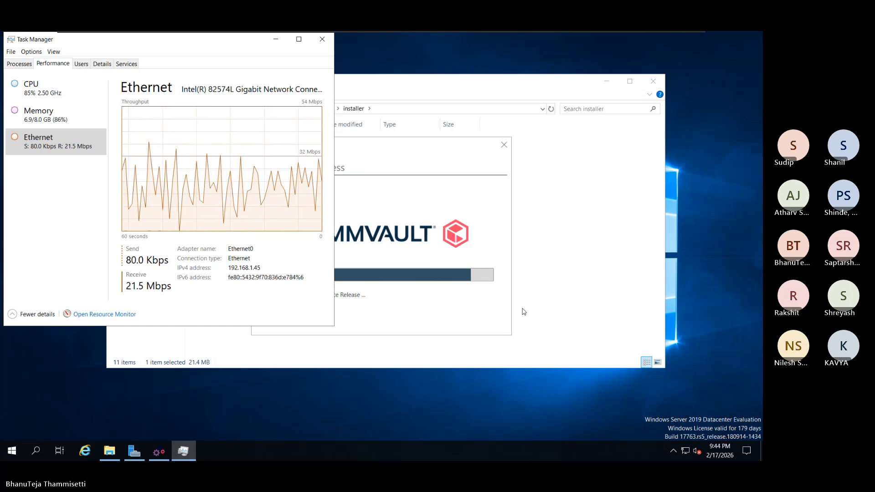
Switch between the installer's progress window and Task Manager to watch the download
click(487, 310)
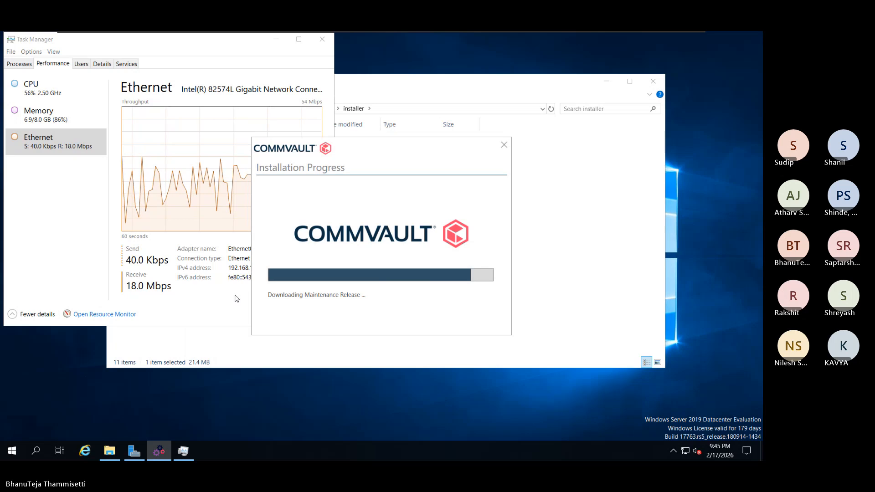
click(235, 313)
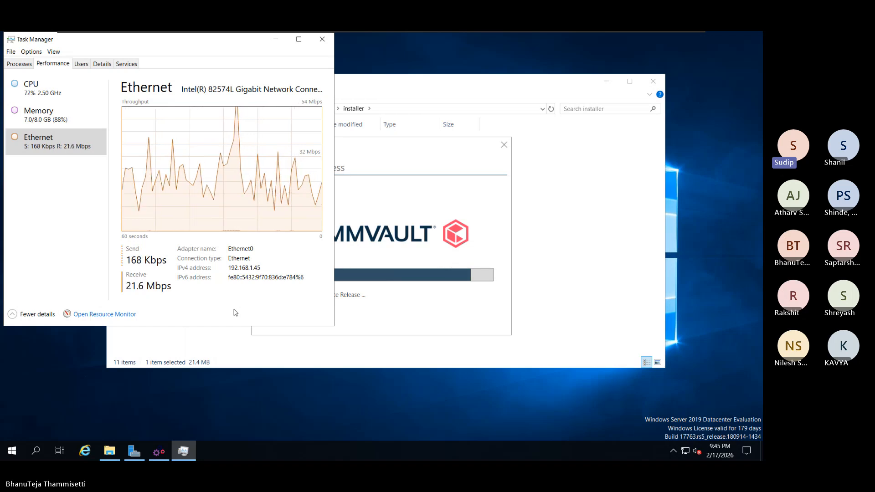
click(441, 205)
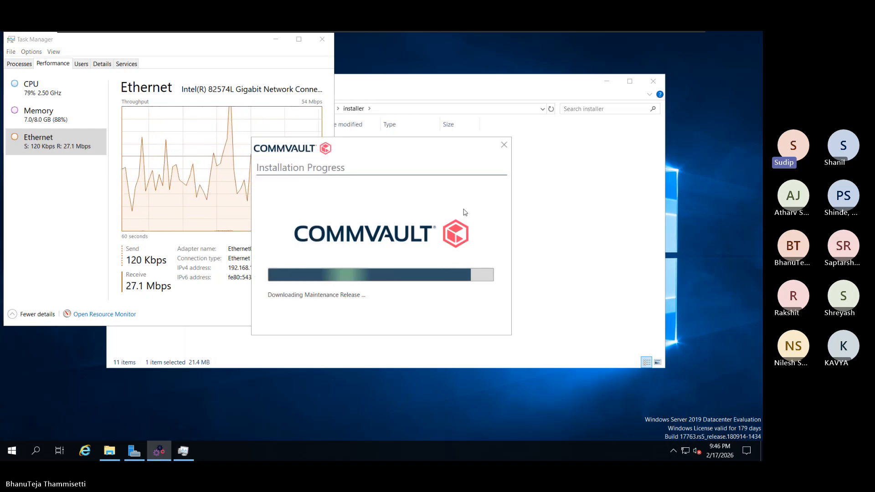
Switch to the CommCell Console VM, refresh its Client Computers list, and return to the Home ribbon
mouse_move(641, 31)
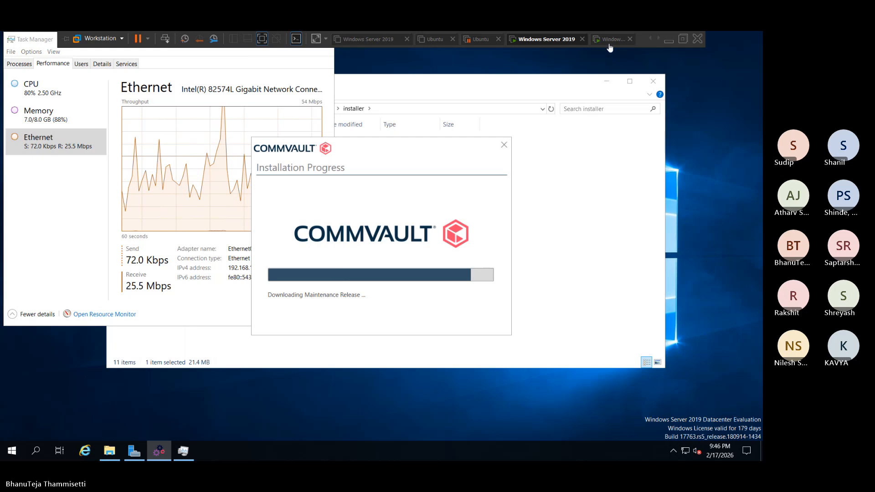
click(609, 42)
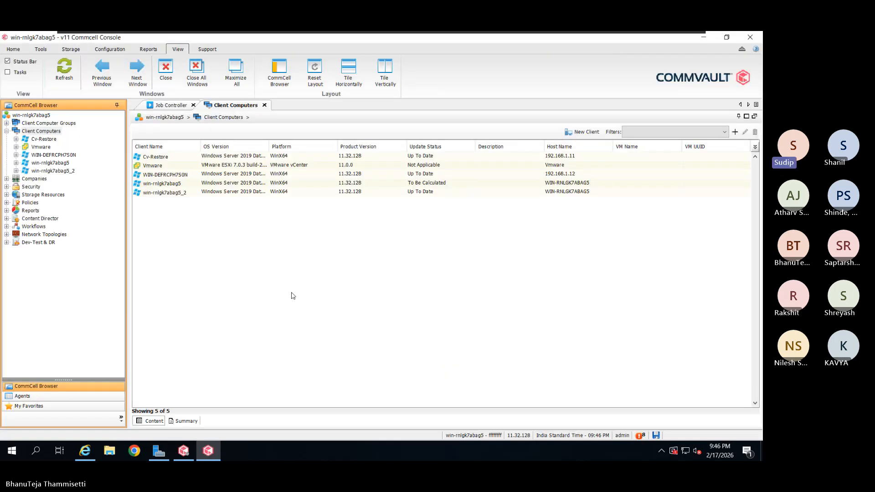
click(64, 69)
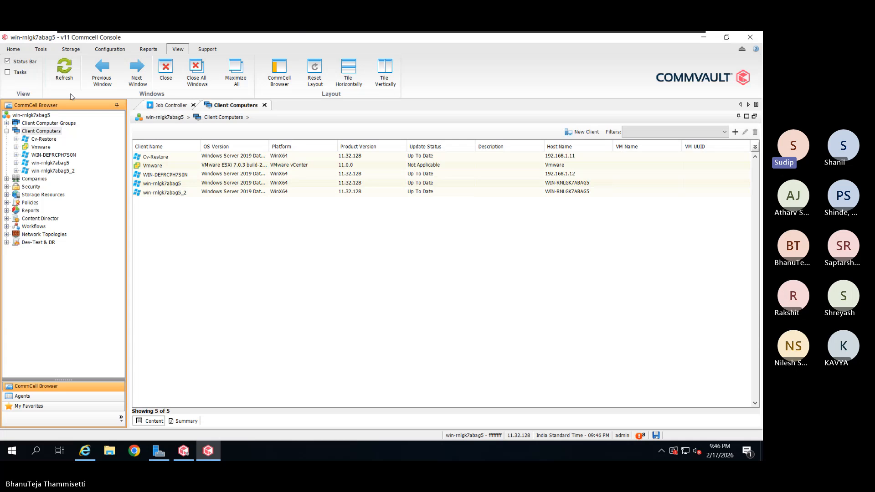
click(23, 50)
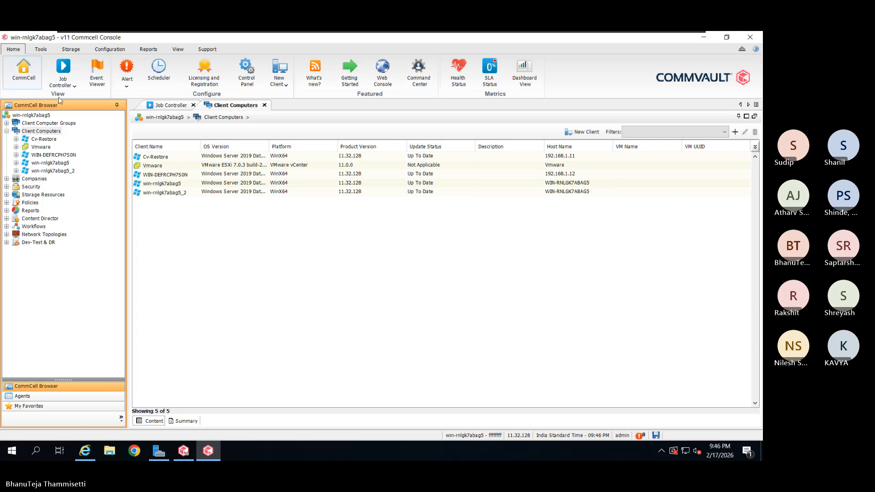
Open the Configure Alert list from the Alert ribbon menu, then close it
click(130, 78)
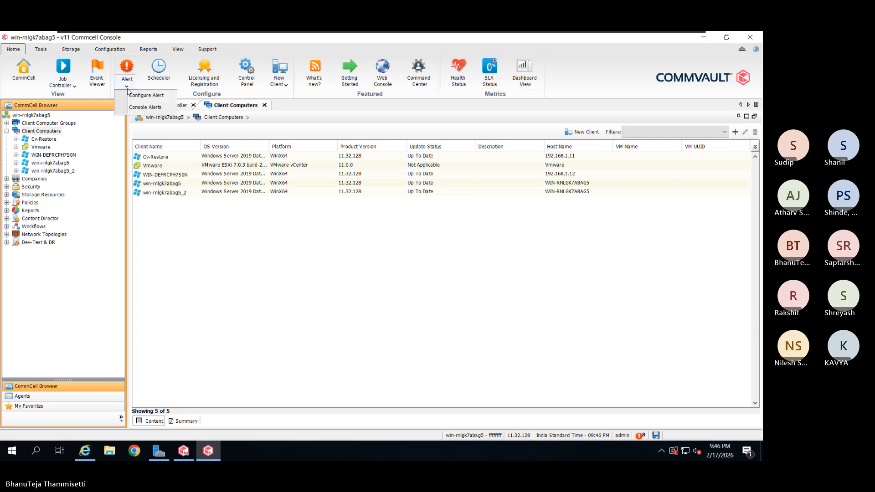
click(127, 96)
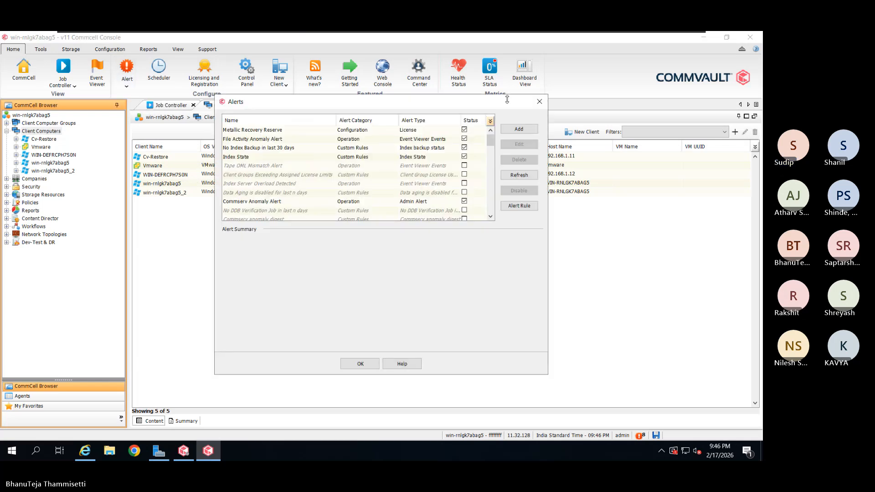
click(540, 102)
Enlarge the console alerts table, inspect the 2/9/2026 No Index Backup alert, and reopen Configure Alert
click(127, 75)
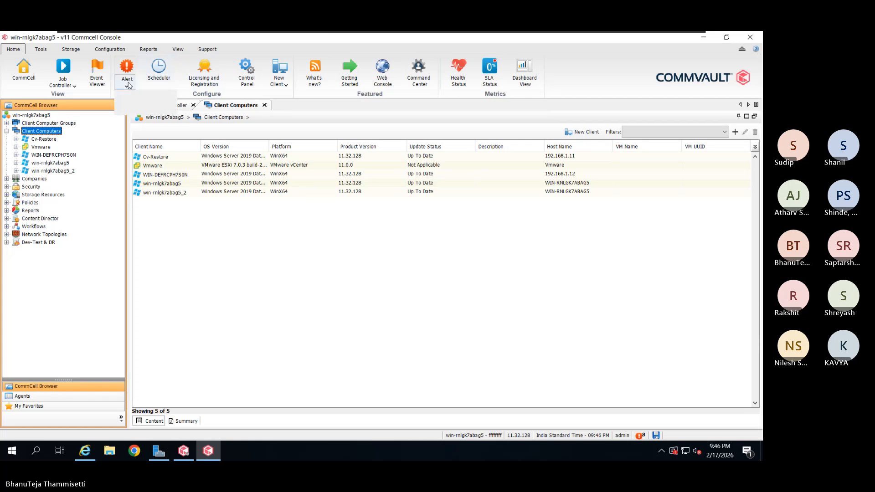
click(134, 109)
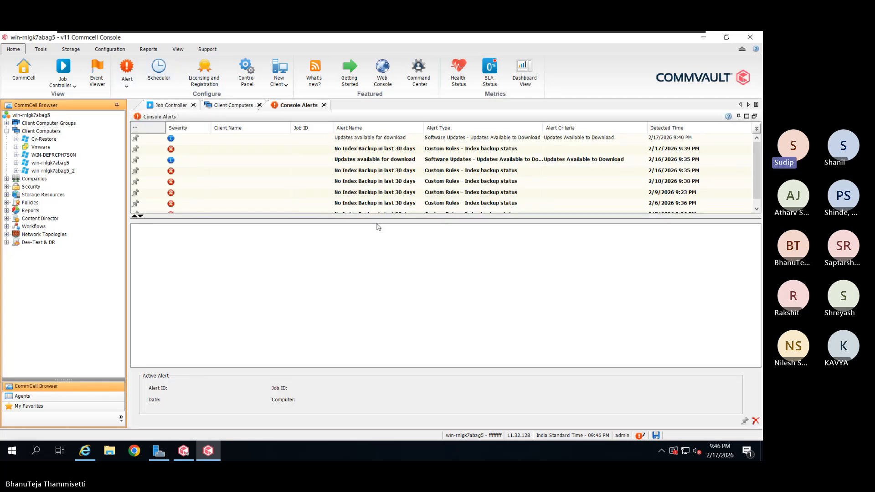
drag(425, 218, 417, 349)
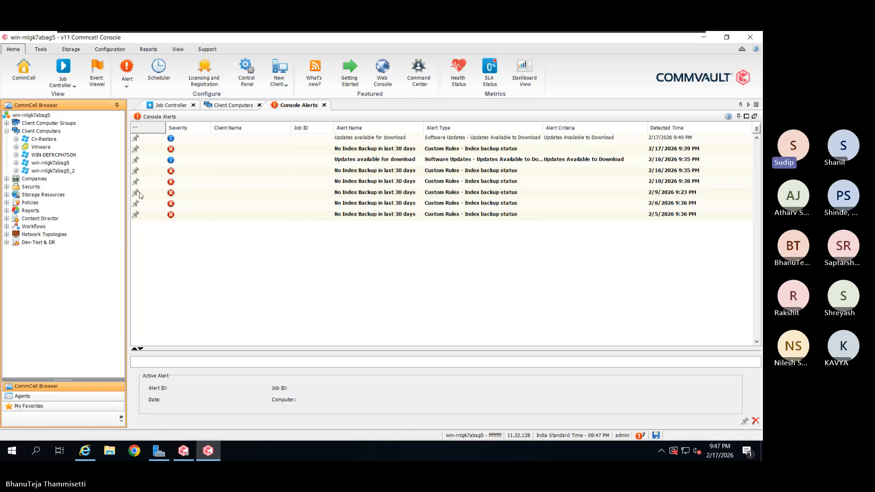
click(227, 192)
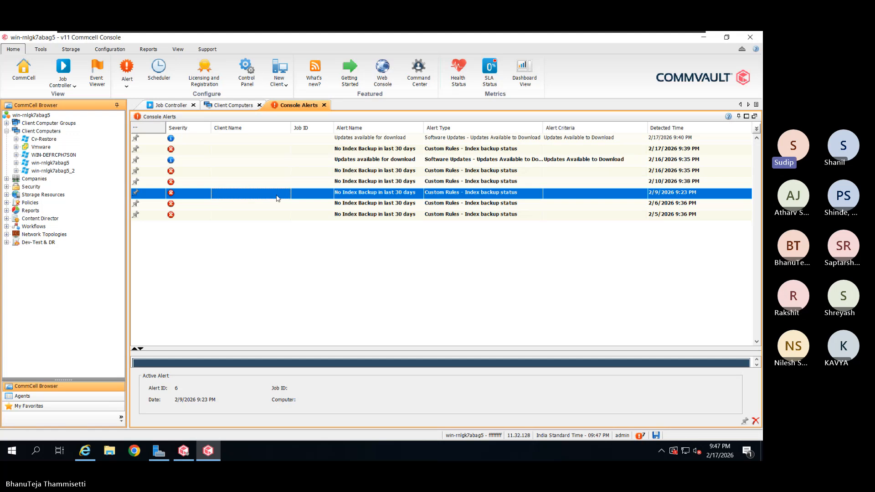
click(132, 85)
click(141, 95)
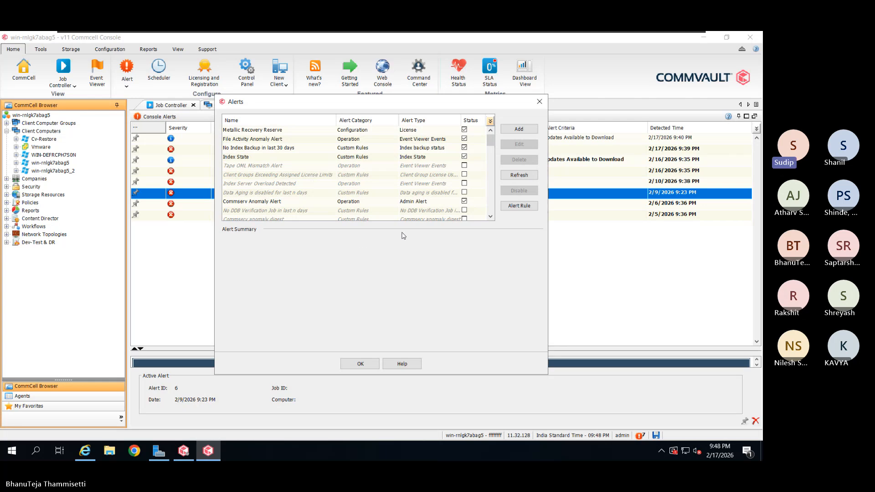
Widen the Alerts dialog, move it up-left, and drag its bottom edge down
drag(548, 214, 678, 214)
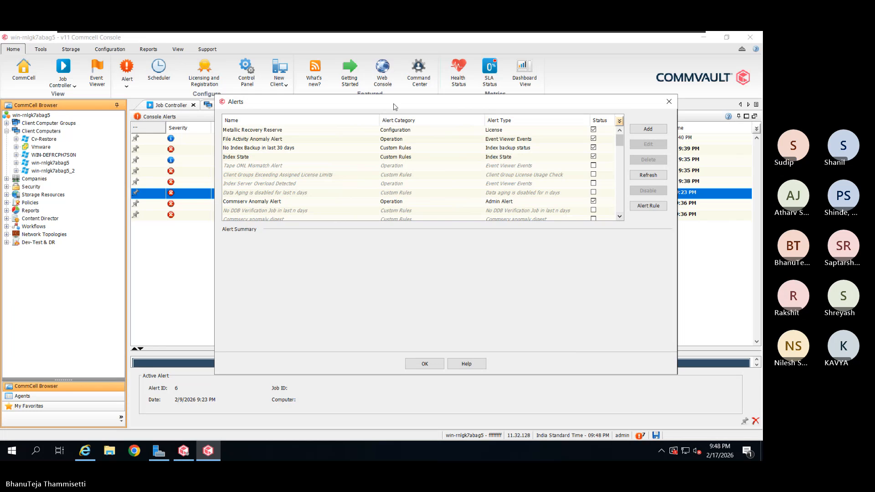
drag(395, 106, 360, 72)
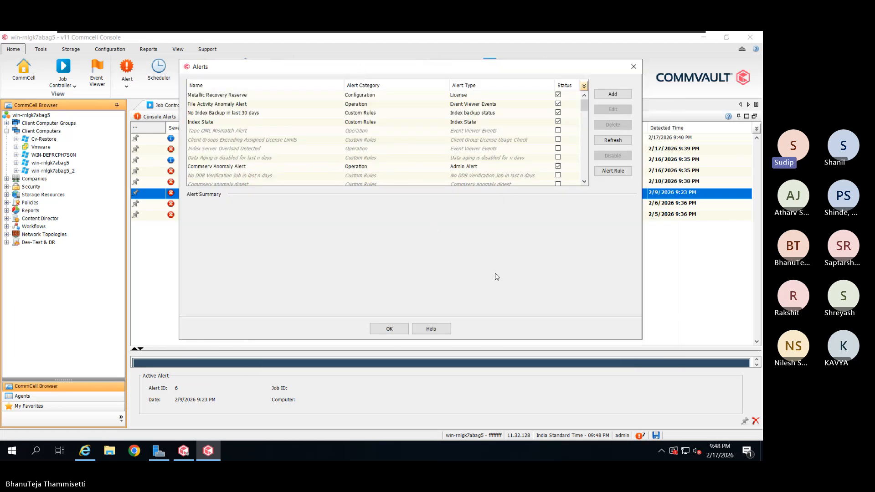
drag(501, 339, 501, 402)
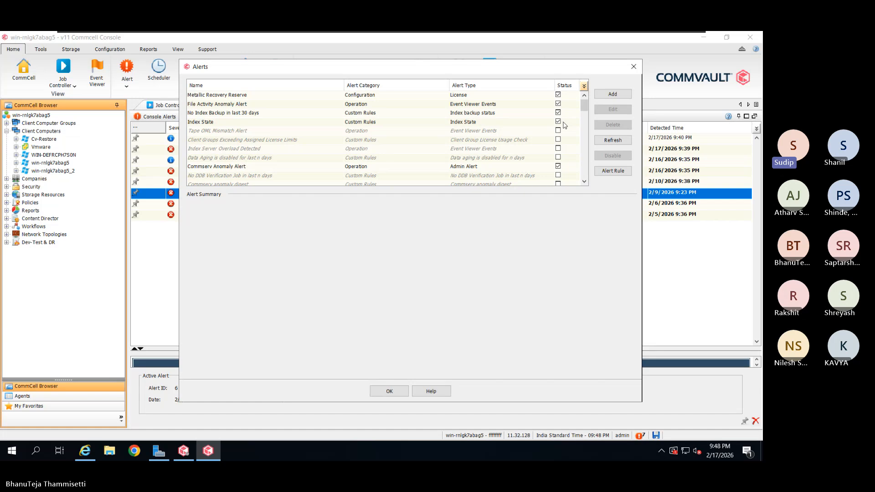
Scroll down the alert list and select 'No backup for last 7 days' to view its Summary details
scroll(565, 124, down, 2)
scroll(566, 126, down, 1)
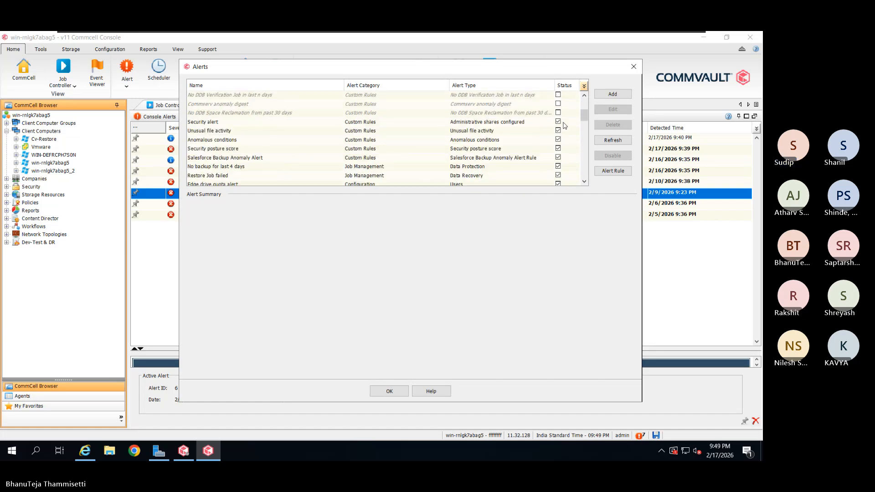
scroll(565, 125, down, 1)
scroll(566, 125, down, 1)
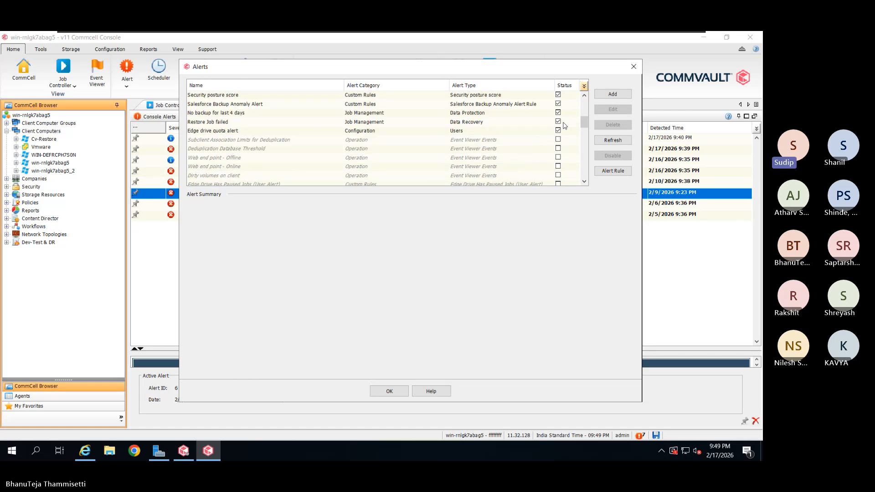
scroll(565, 125, down, 1)
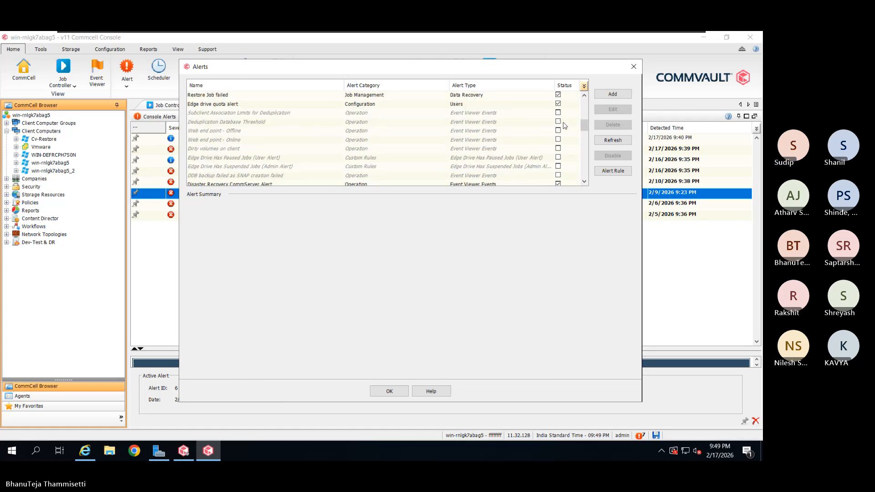
scroll(565, 125, down, 1)
scroll(566, 125, down, 1)
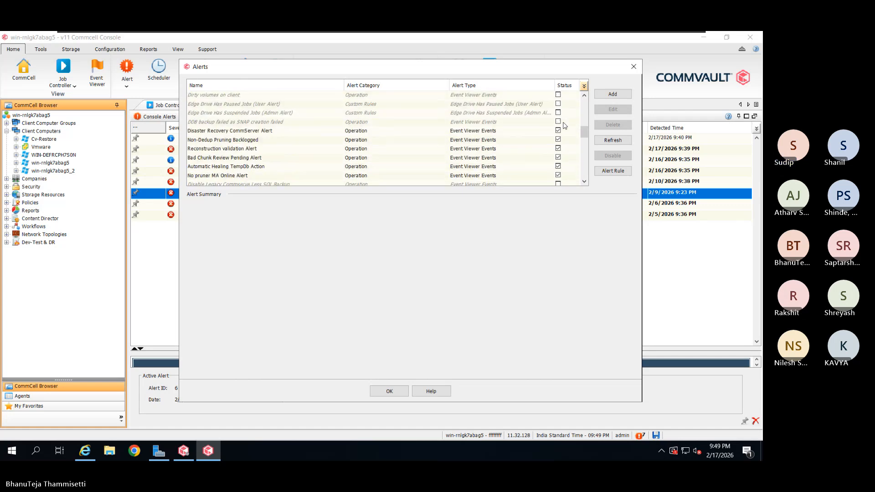
scroll(565, 126, down, 1)
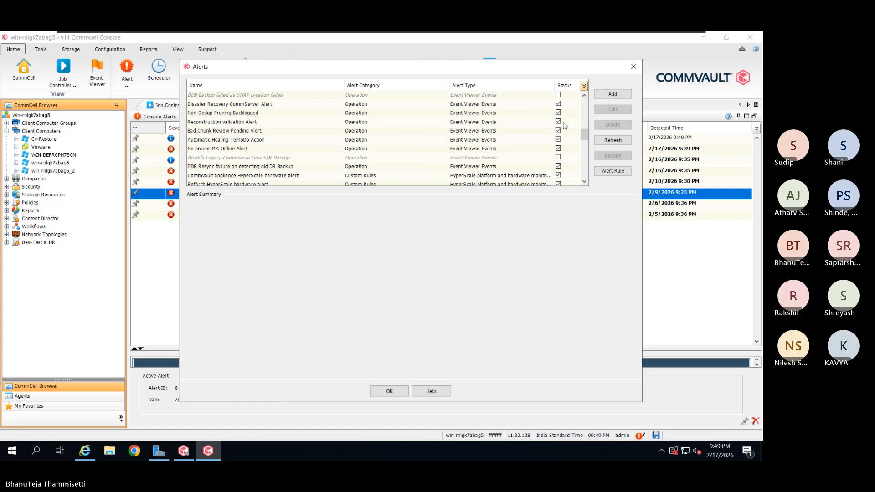
scroll(565, 125, down, 1)
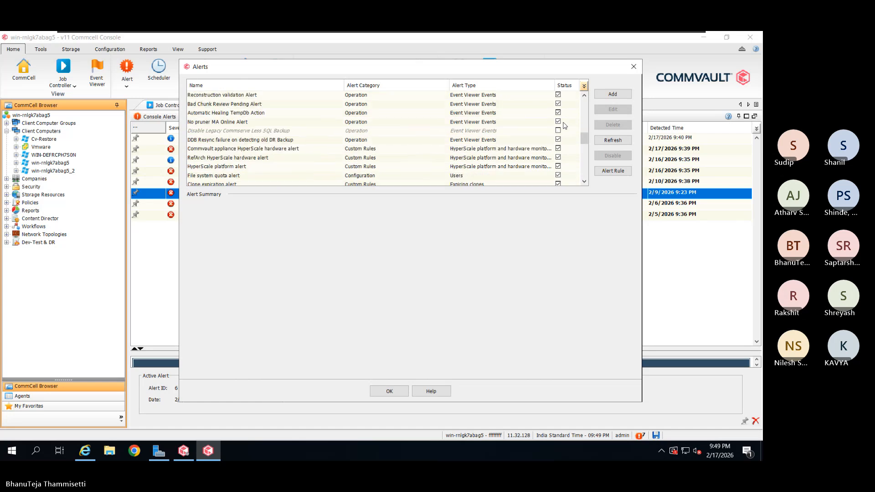
scroll(565, 125, down, 1)
scroll(566, 126, down, 1)
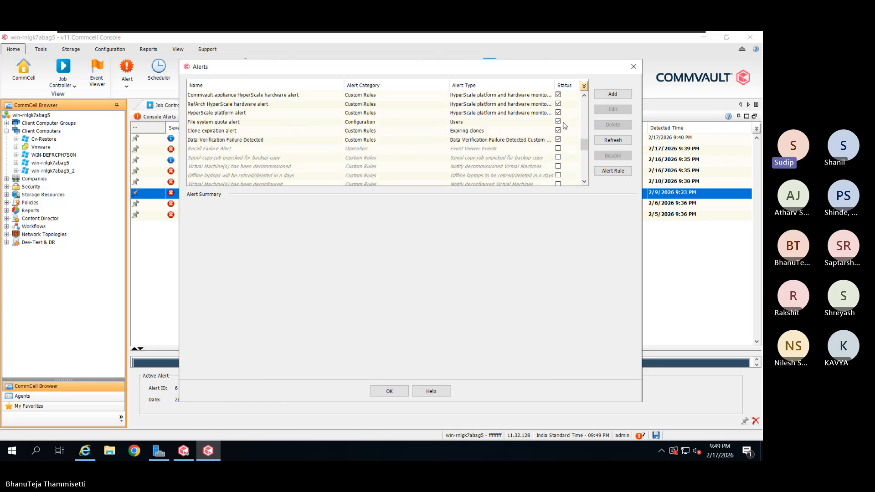
scroll(565, 125, down, 3)
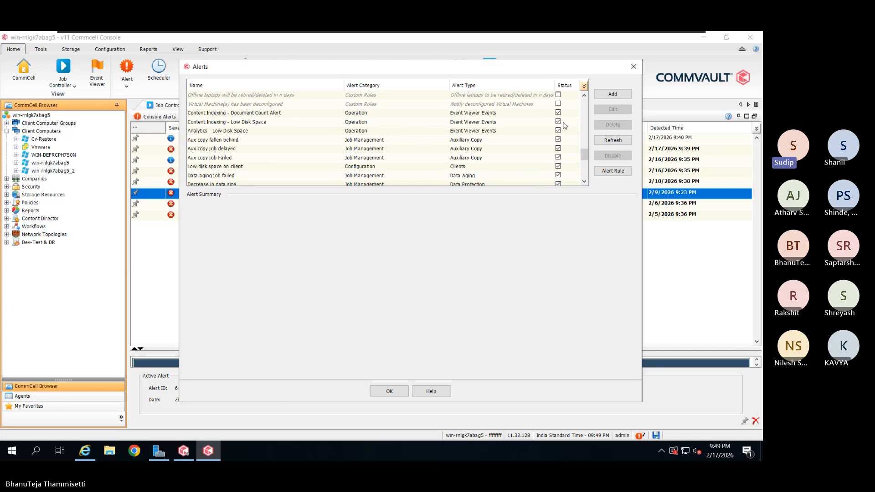
scroll(565, 125, down, 1)
scroll(565, 125, down, 1)
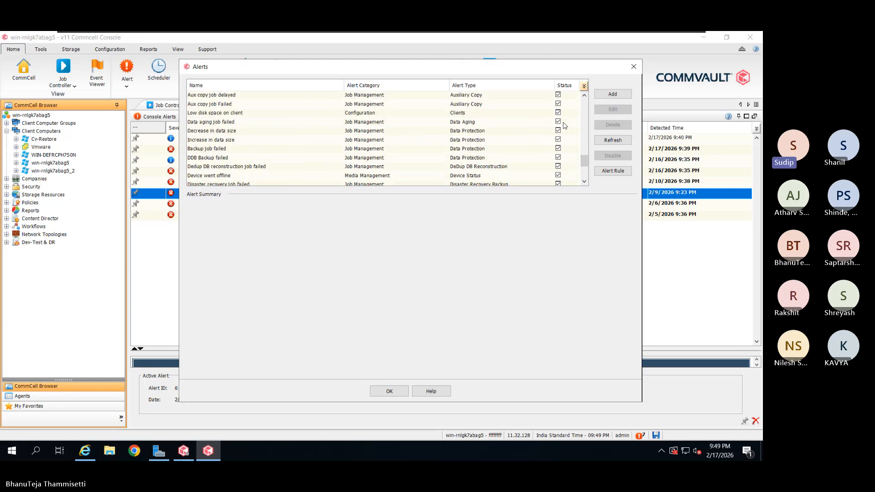
scroll(566, 125, down, 3)
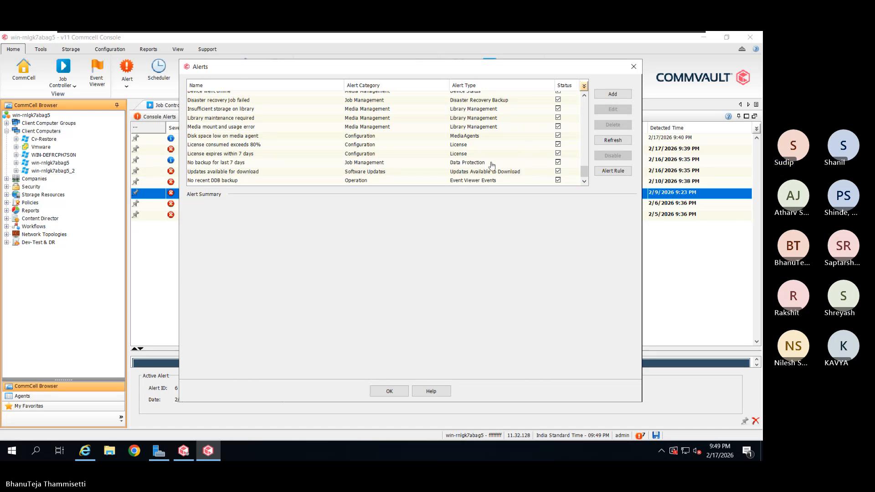
click(396, 166)
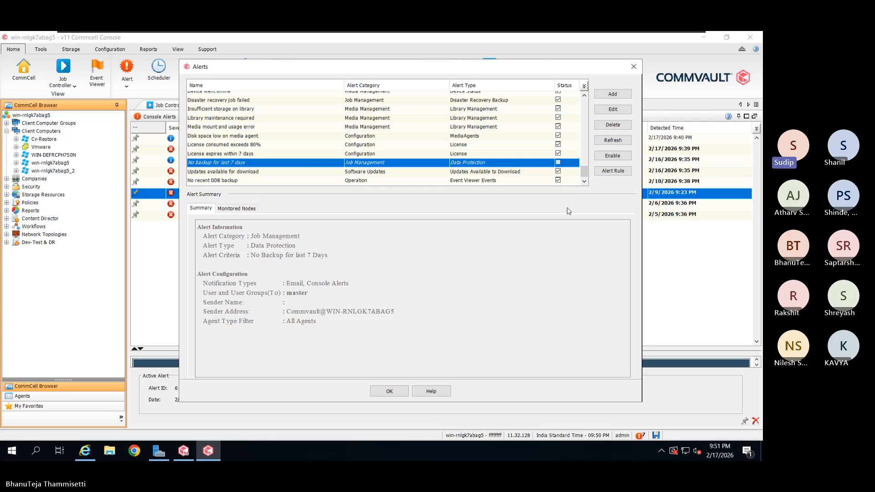
Re-enable the 'No backup for last 7 days' alert and switch to the Windows Server 2019 VM
click(602, 156)
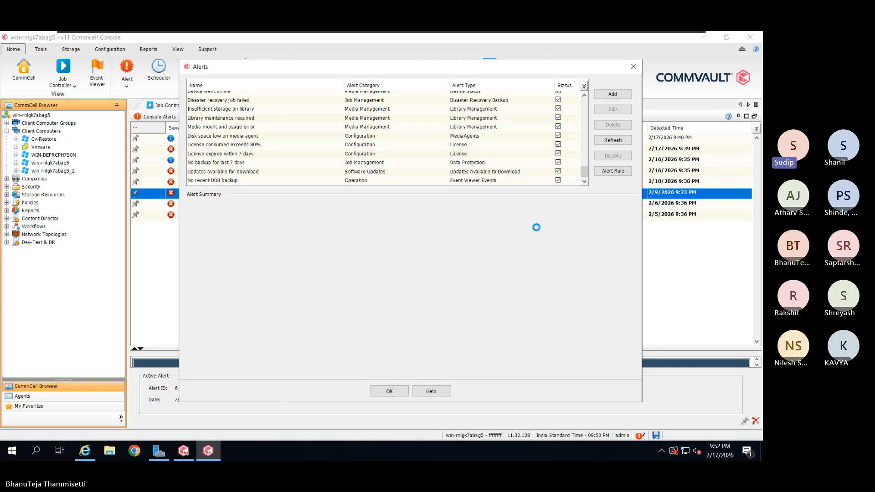
click(543, 40)
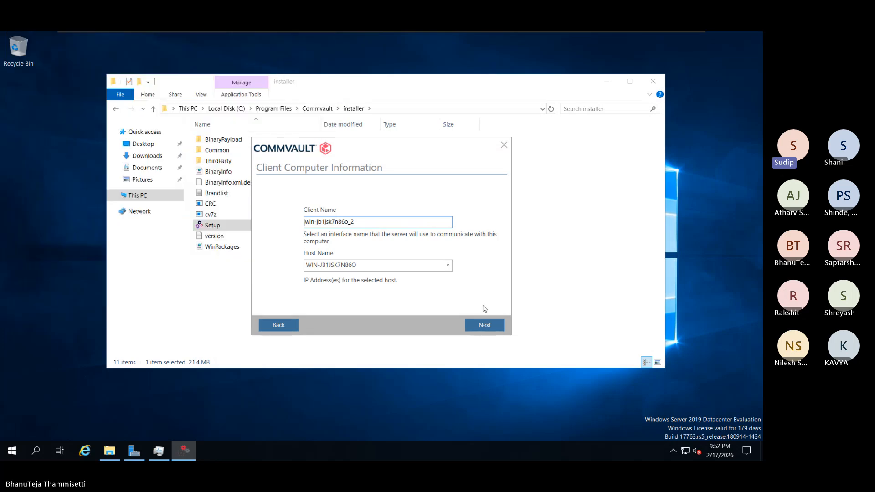
Enter CommServe hostname 192.168.1.40 and turn off 'Connect via local HTTP proxy'
click(492, 328)
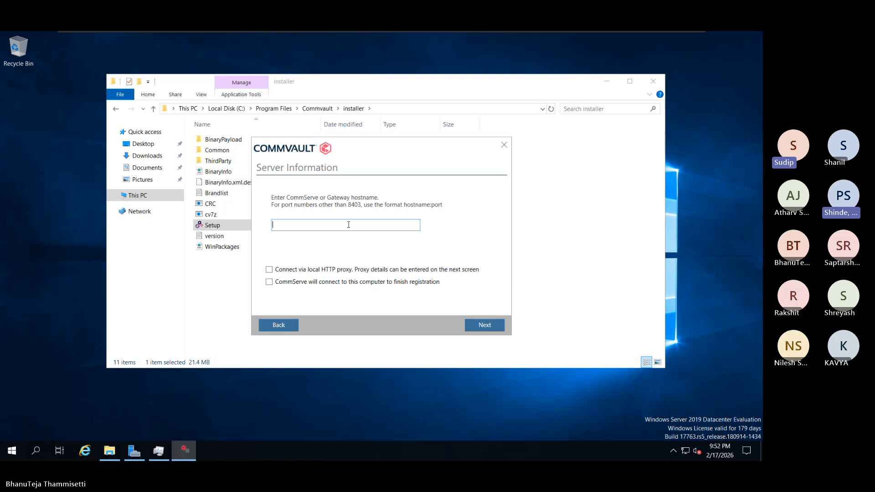
text(192.)
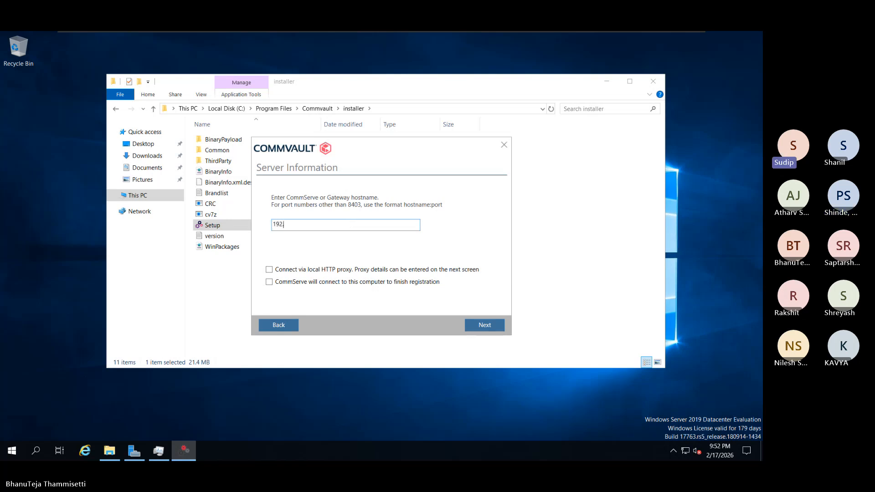
text(168.1.40)
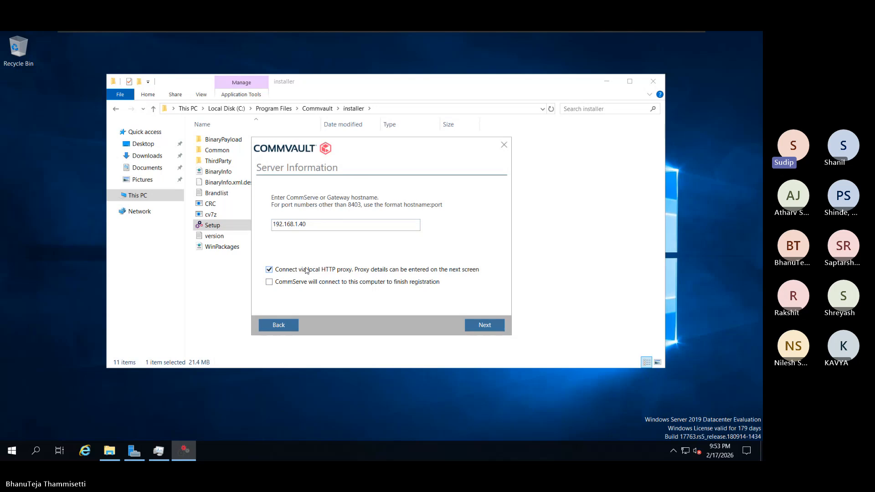
click(313, 271)
Choose Enter Credentials and sign in to the CommServe with the administrator username and password
click(486, 326)
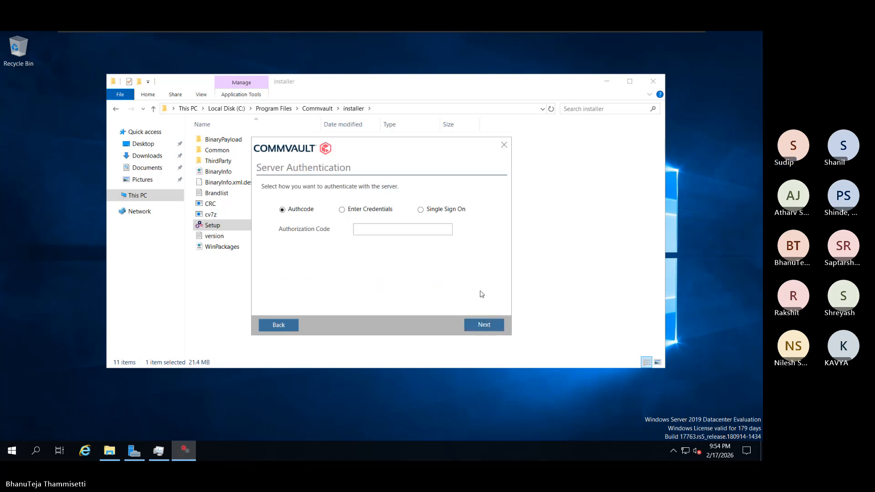
click(354, 211)
click(370, 227)
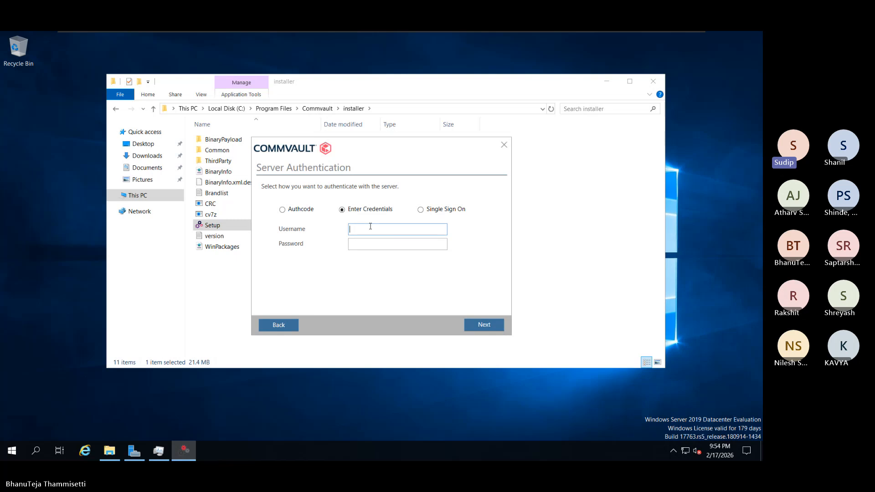
text(admin)
key(Tab)
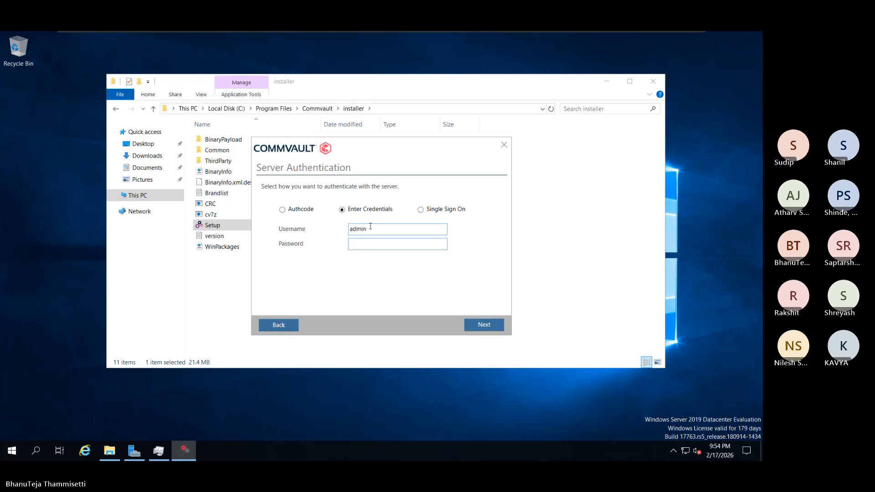
text(***)
key(Return)
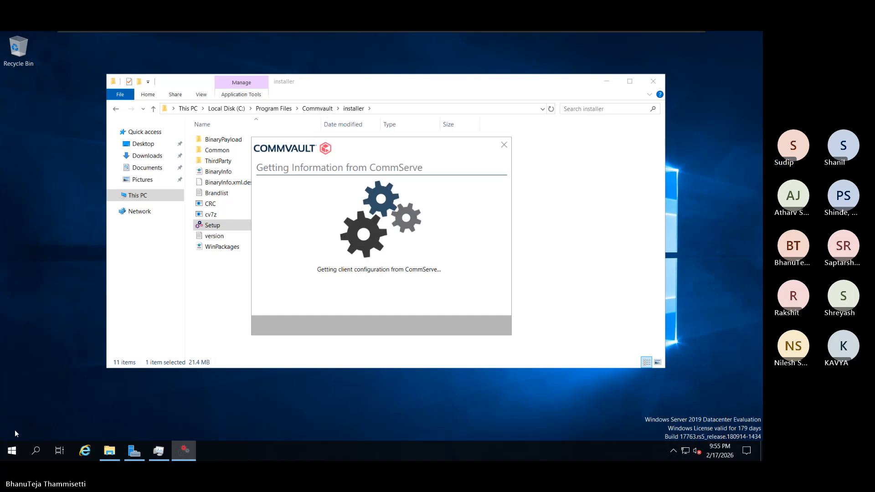
Launch Commvault Process Manager from the Start menu's Commvault group and show its Processes tab
click(11, 451)
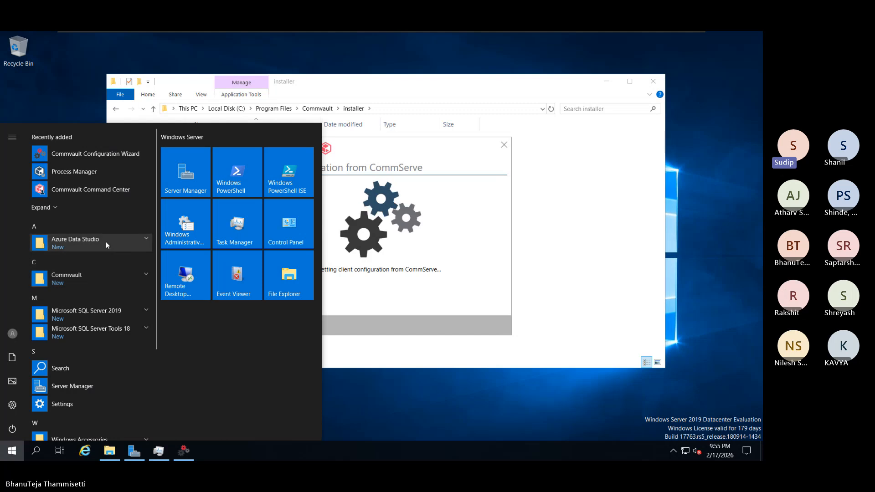
click(96, 276)
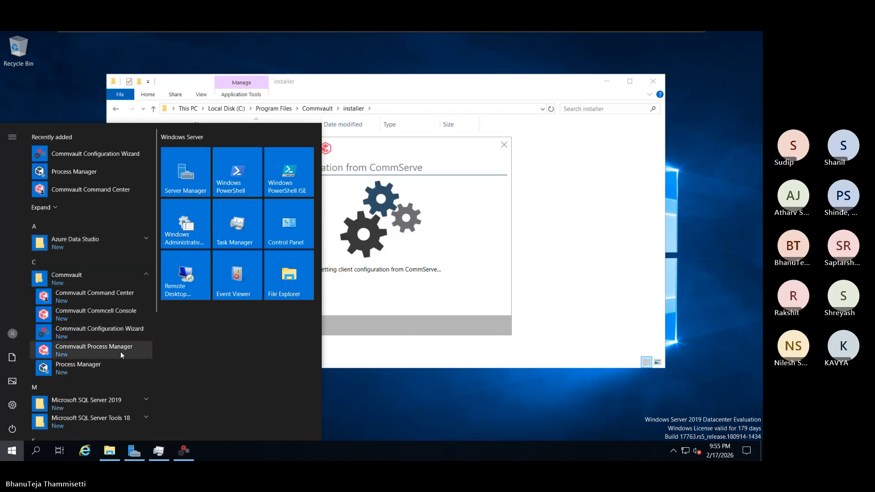
click(122, 354)
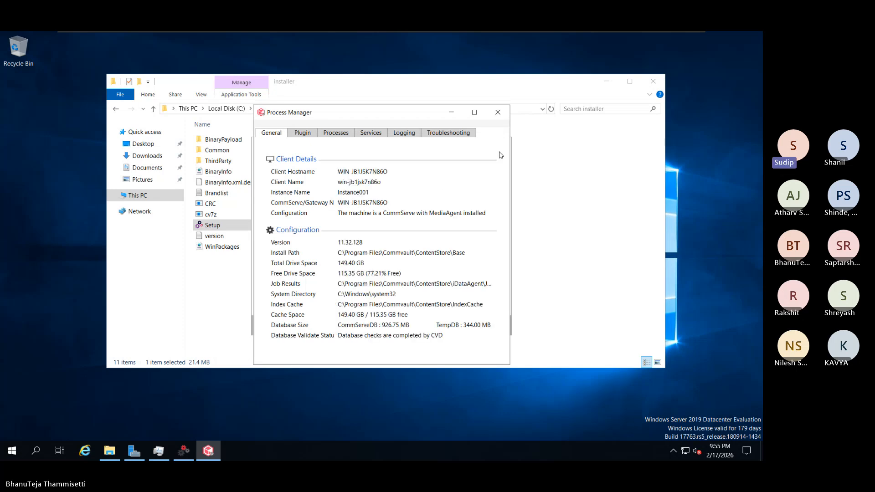
click(344, 136)
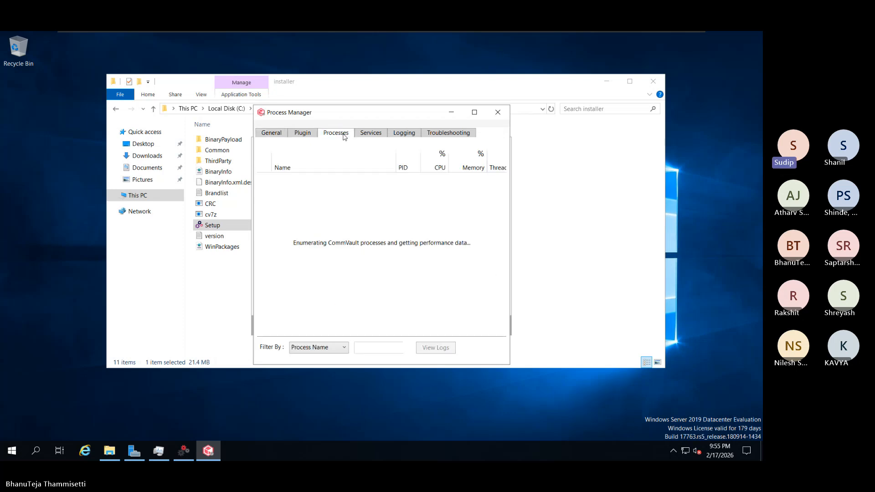
Arrange Process Manager beside the installer's progress dialog and widen Process Manager
drag(361, 117, 518, 109)
drag(348, 149, 150, 116)
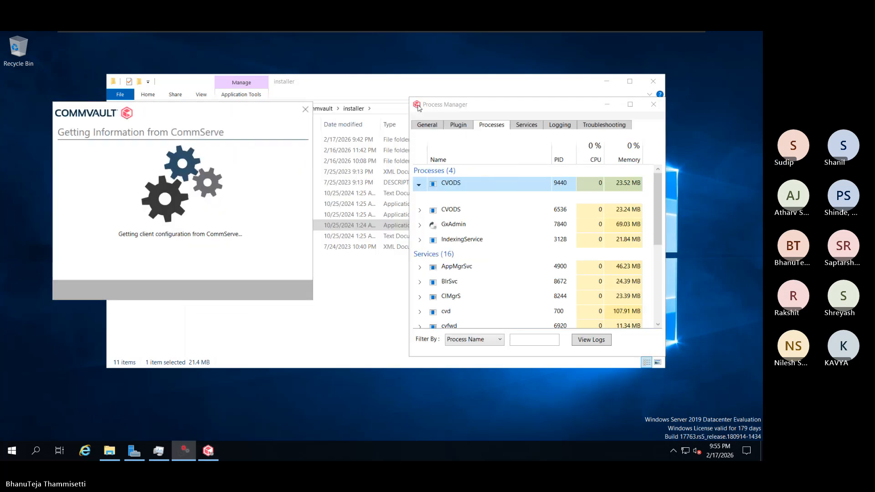
drag(453, 105, 376, 100)
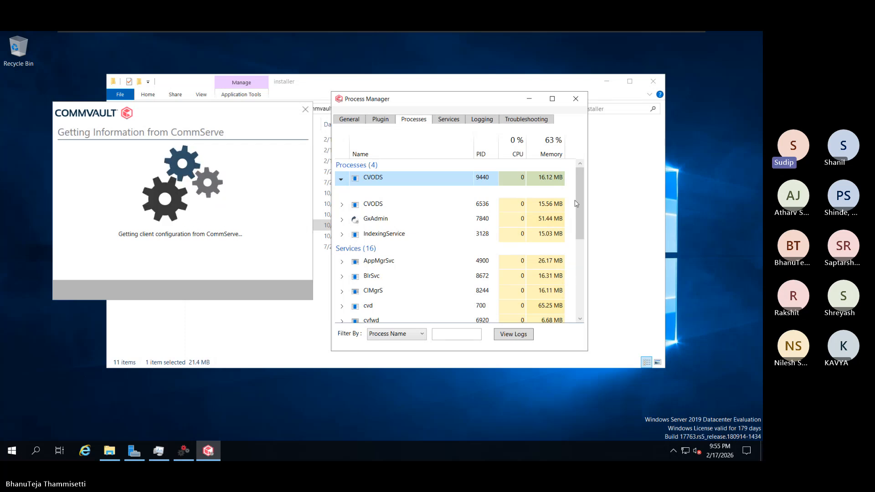
drag(588, 157, 663, 151)
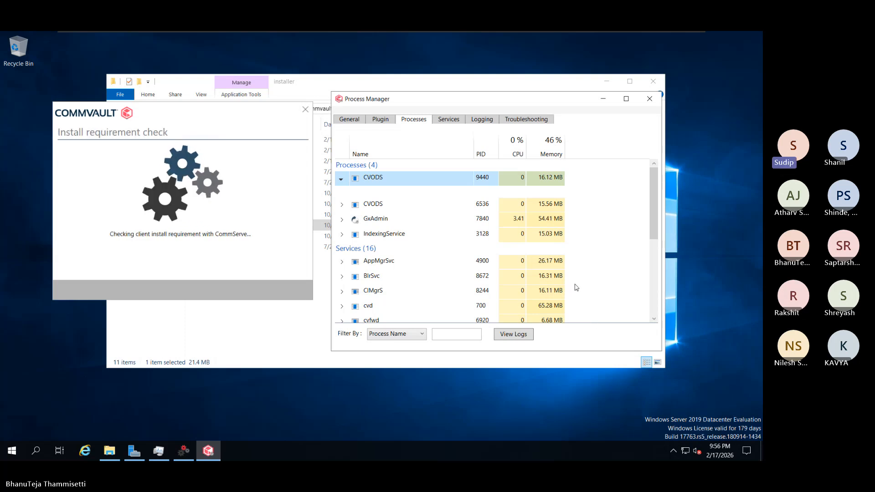
Expand the CVODS 9440, GxAdmin and IndexingService process entries
click(342, 178)
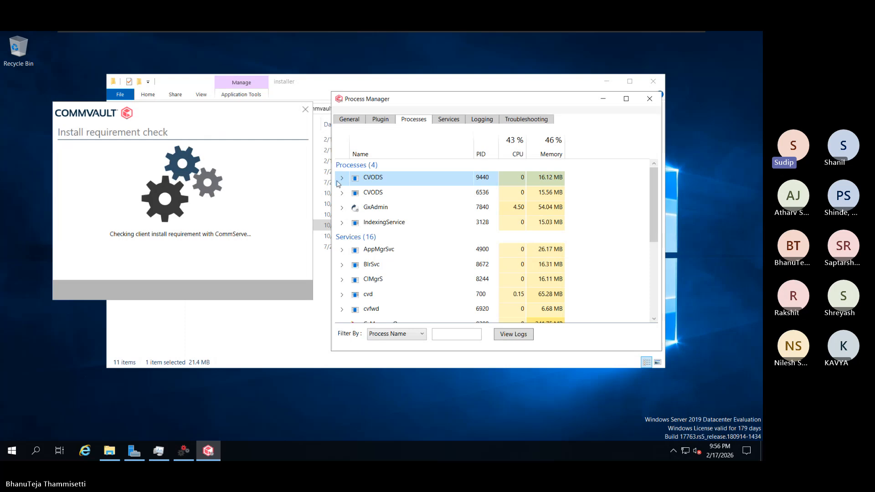
click(341, 180)
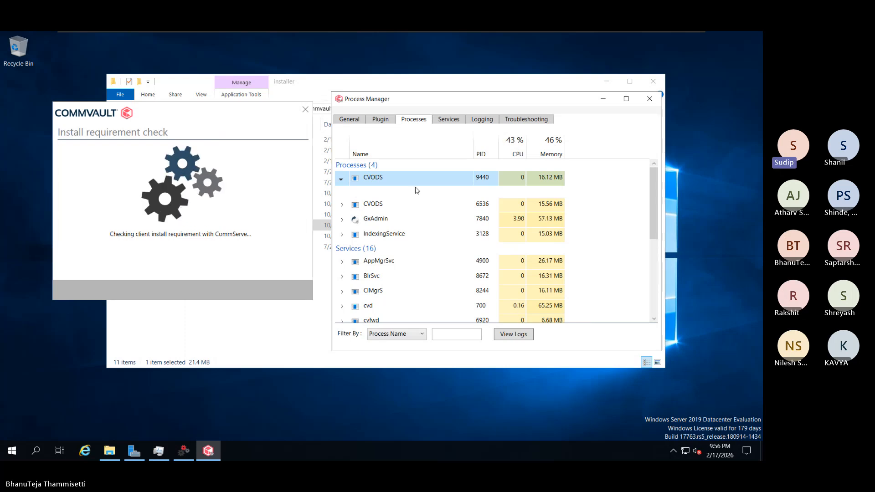
click(343, 220)
click(342, 221)
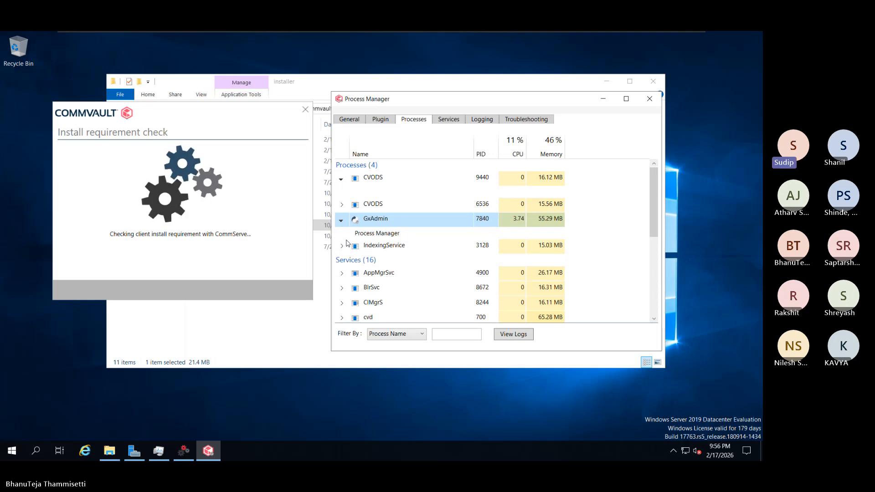
click(343, 246)
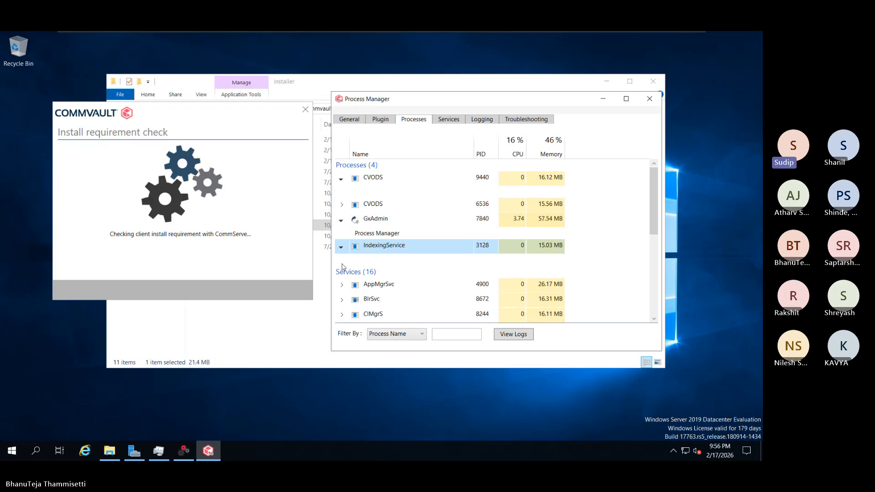
Scroll through the Services list down to workflowEngine
scroll(378, 289, down, 3)
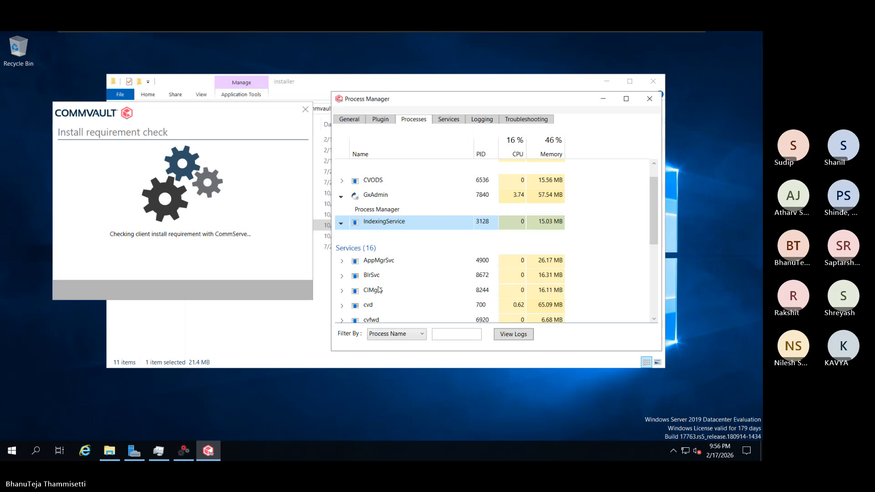
scroll(379, 290, down, 1)
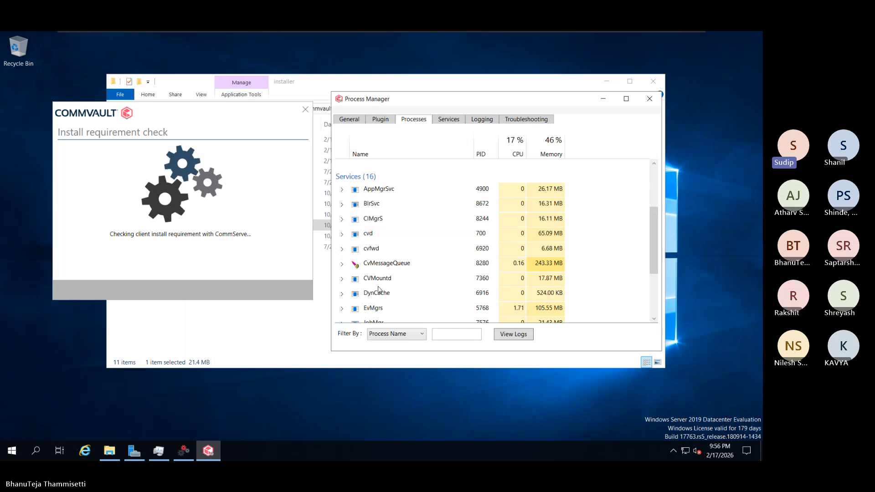
scroll(378, 290, down, 1)
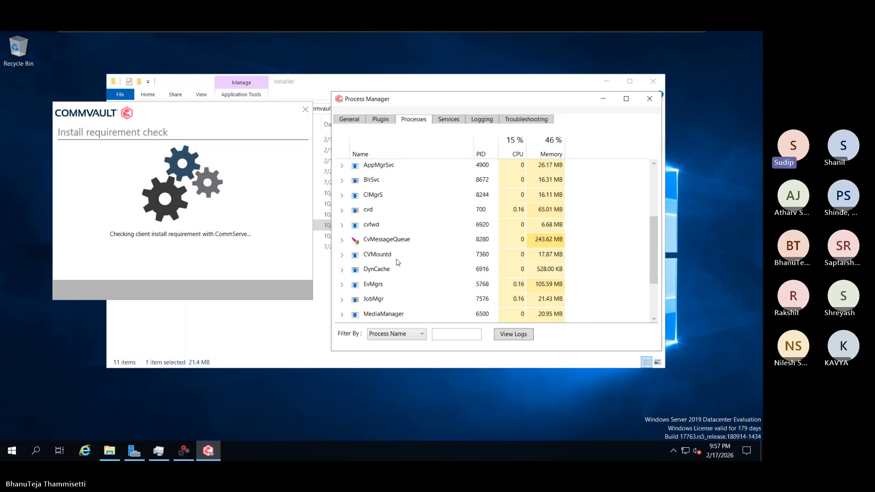
scroll(398, 262, down, 1)
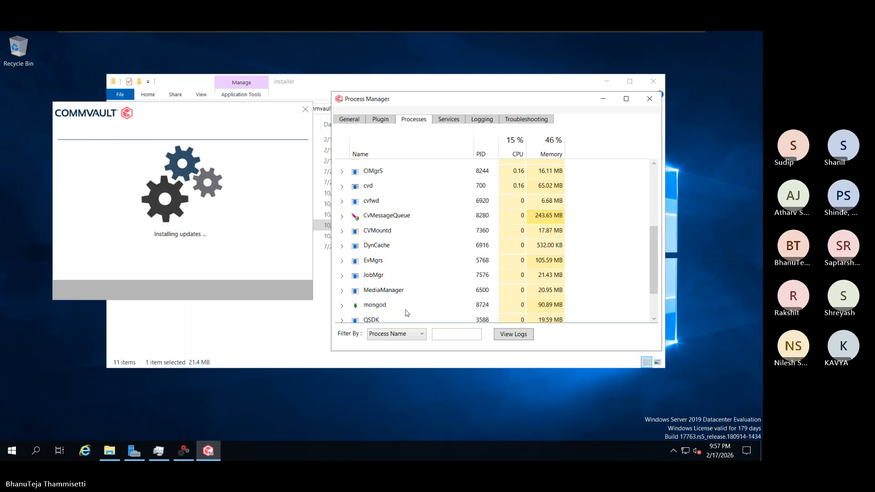
scroll(407, 313, down, 1)
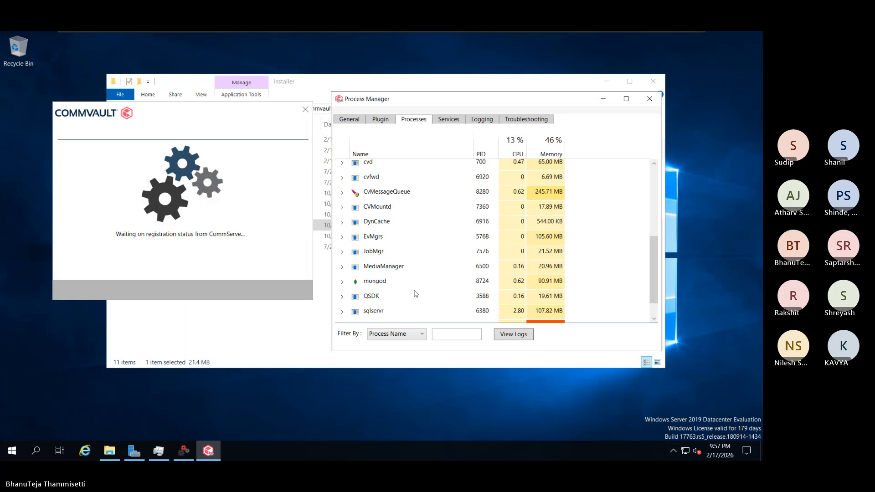
scroll(416, 293, down, 1)
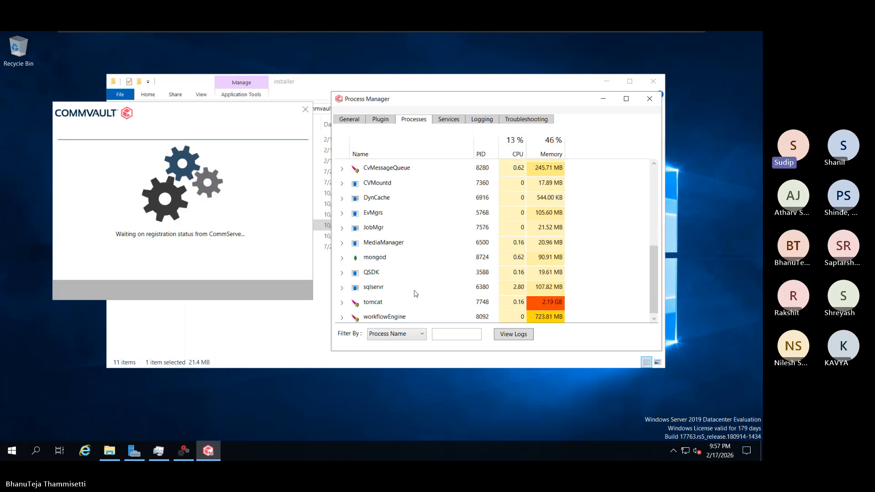
scroll(415, 294, down, 1)
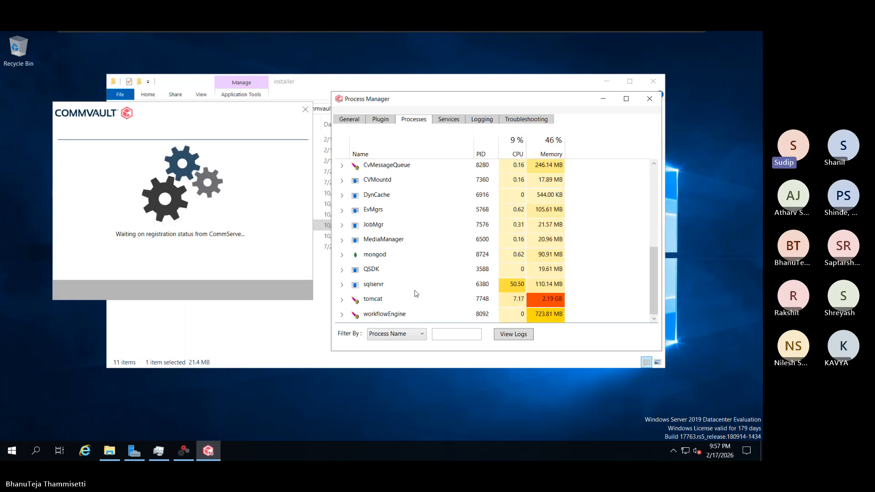
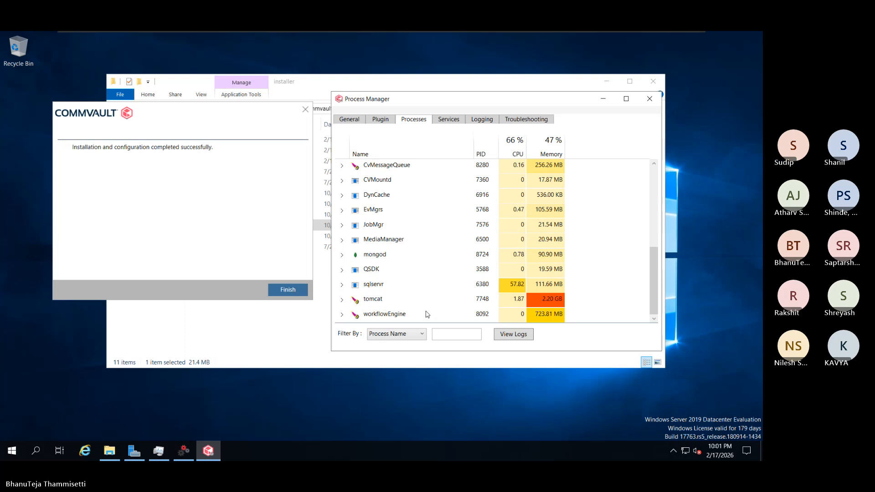
Finish the installation, close Process Manager and the installer folder, and switch to the other VM
click(237, 259)
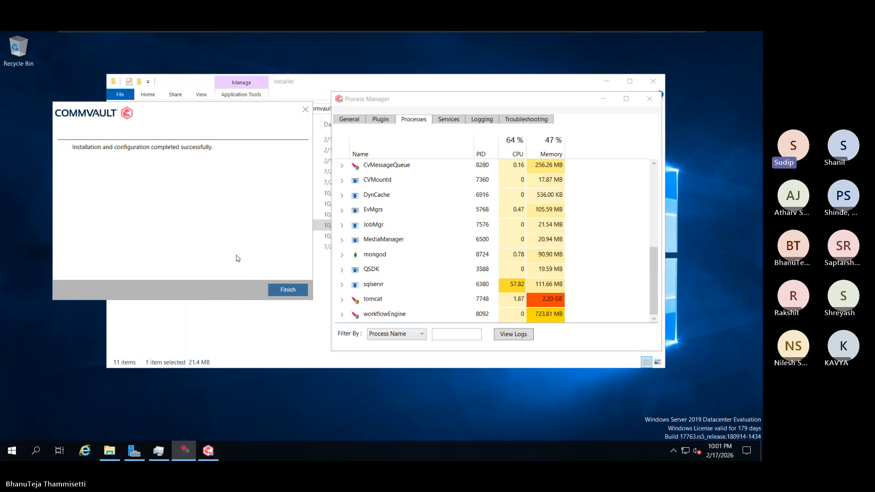
click(275, 288)
click(649, 98)
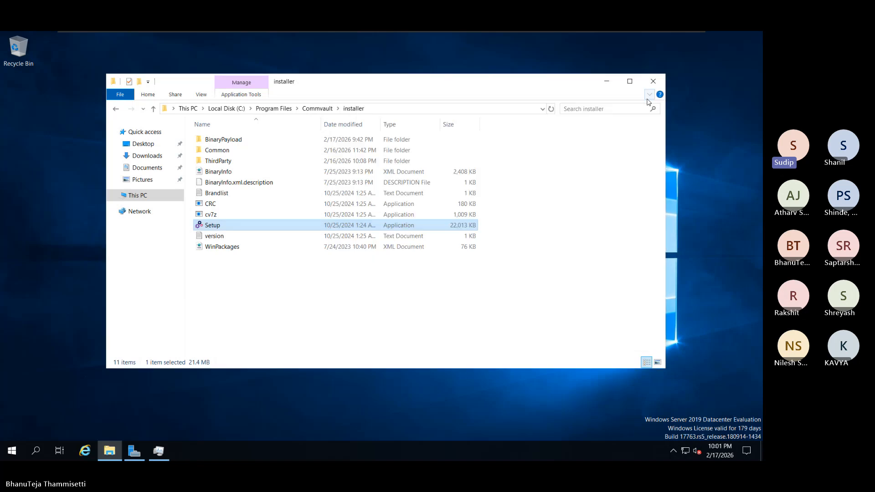
click(653, 82)
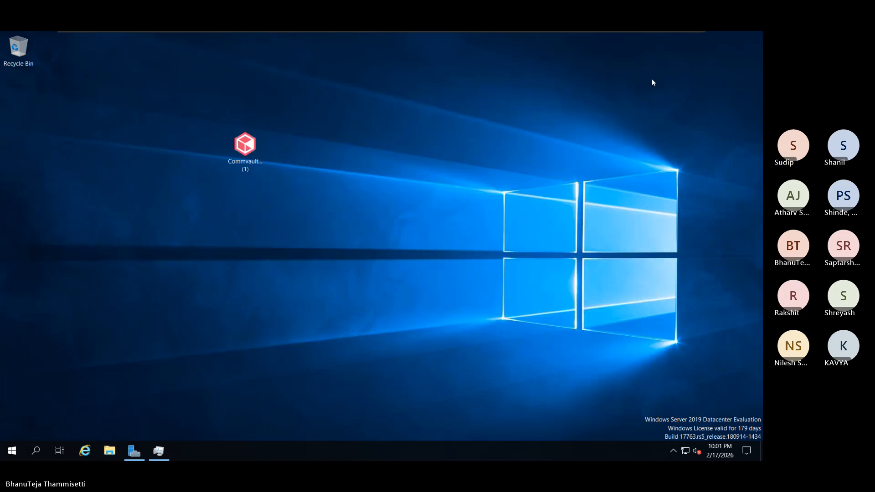
mouse_move(671, 33)
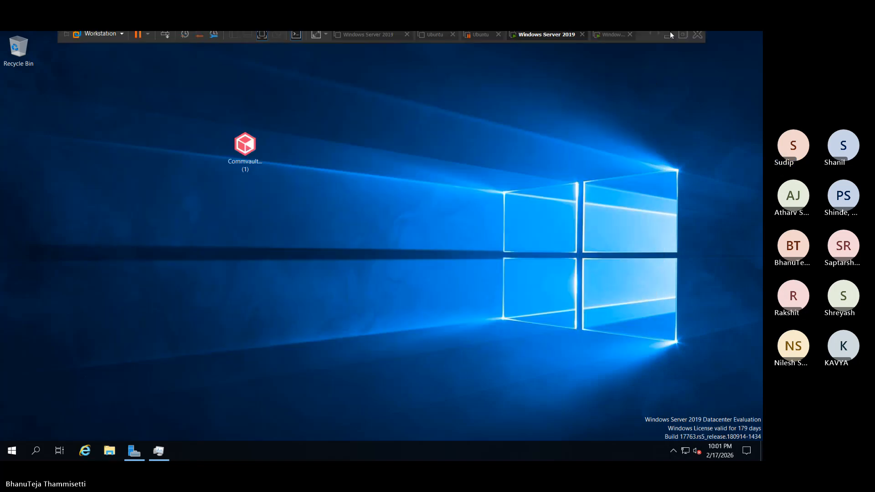
click(607, 40)
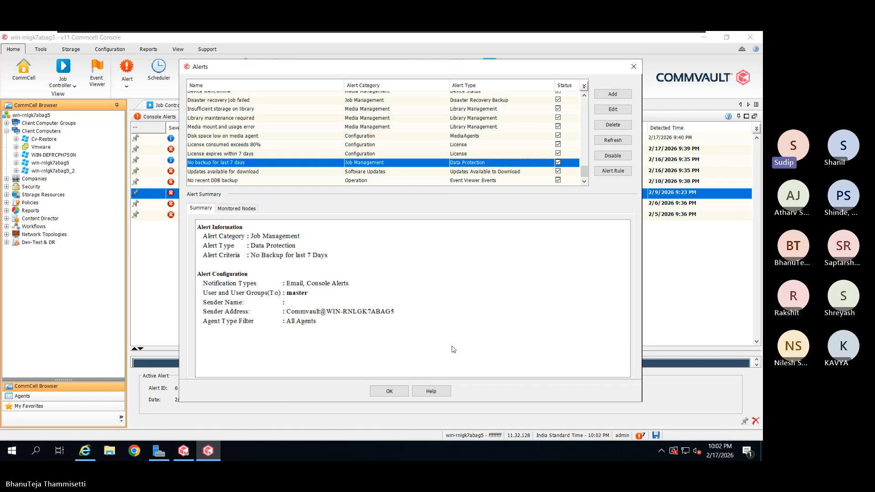
Dismiss the 'No backup for last 7 days' alert summary and close the Console Alerts view
click(634, 67)
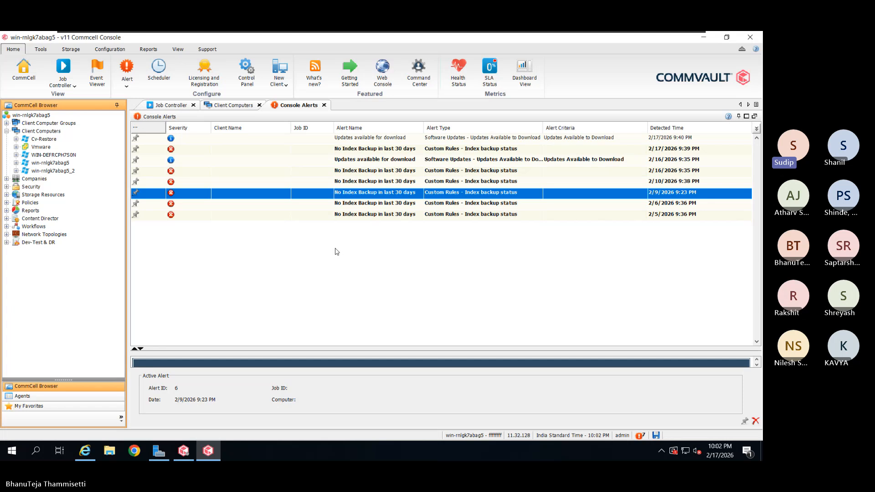
click(324, 105)
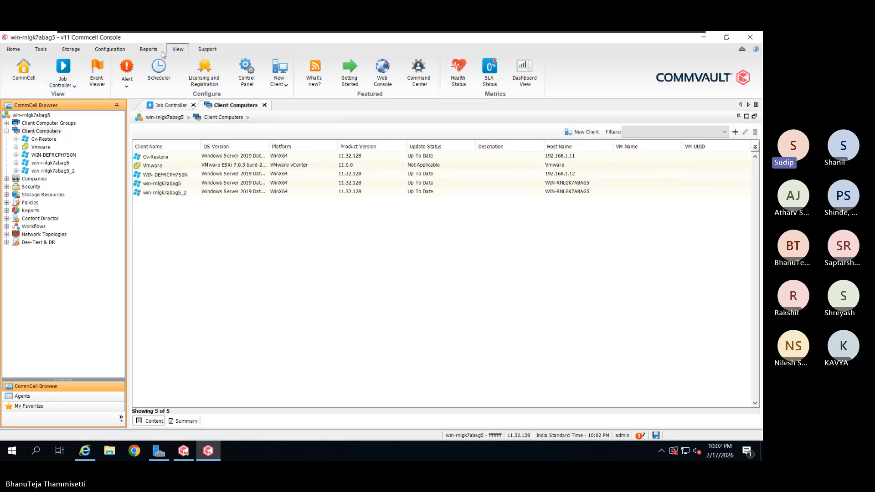
click(177, 49)
Refresh the Client Computers list from the View ribbon
click(65, 69)
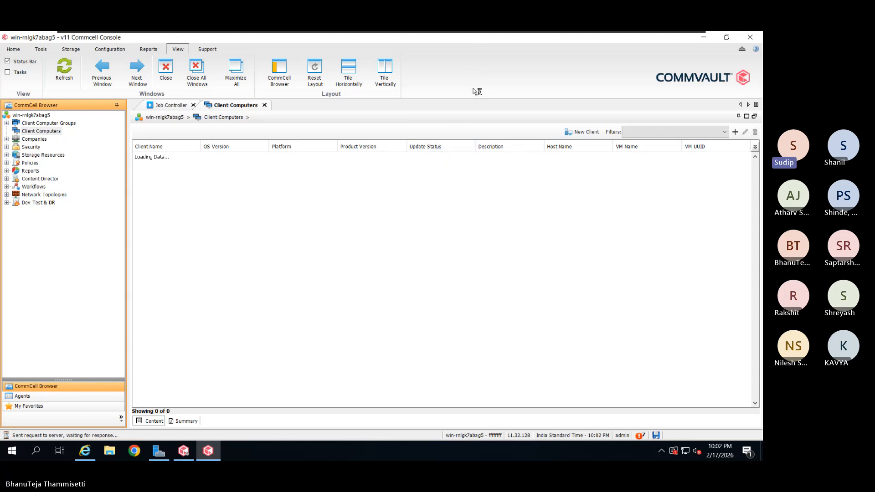
Open Task Manager and end the Internet Explorer and Server Manager tasks
right_click(297, 449)
click(335, 399)
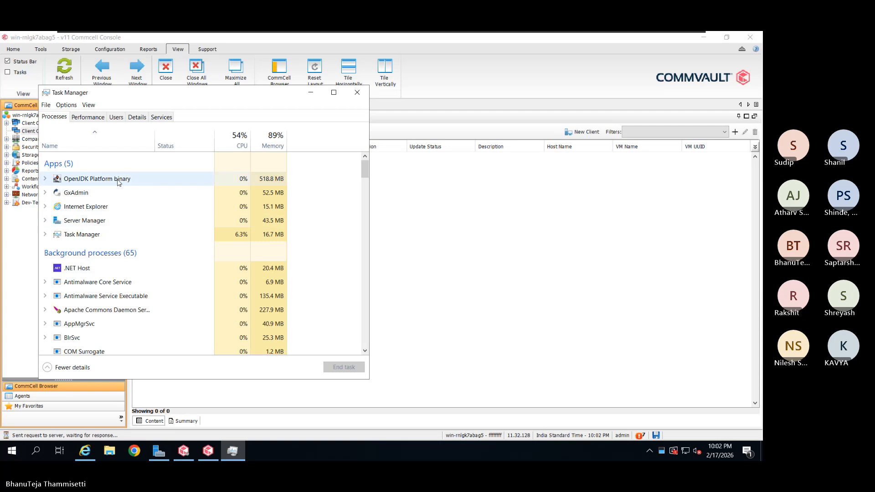
right_click(60, 206)
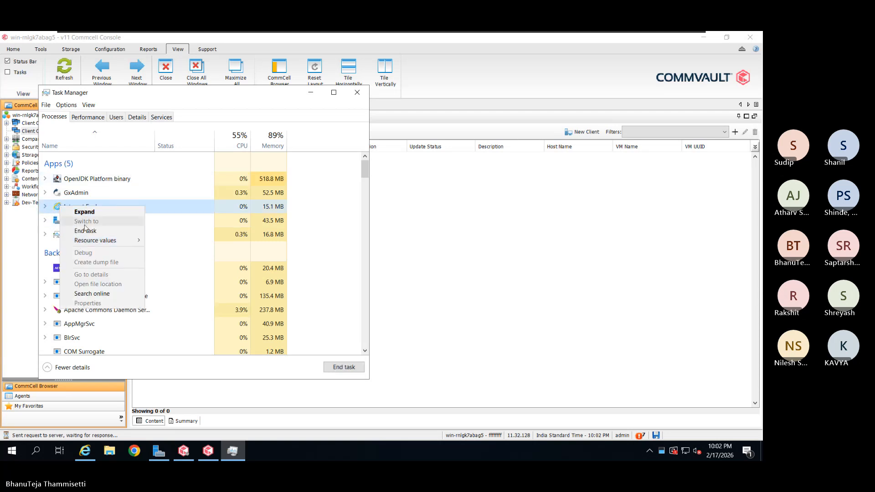
click(85, 232)
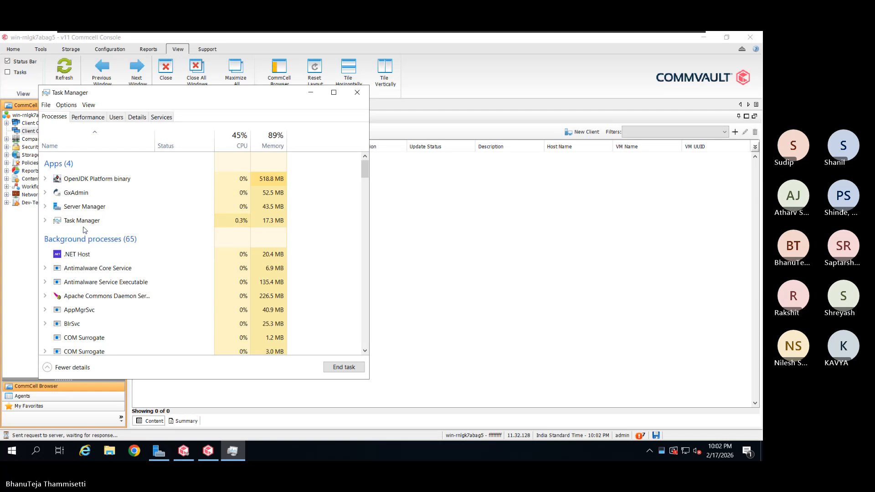
right_click(85, 211)
click(91, 225)
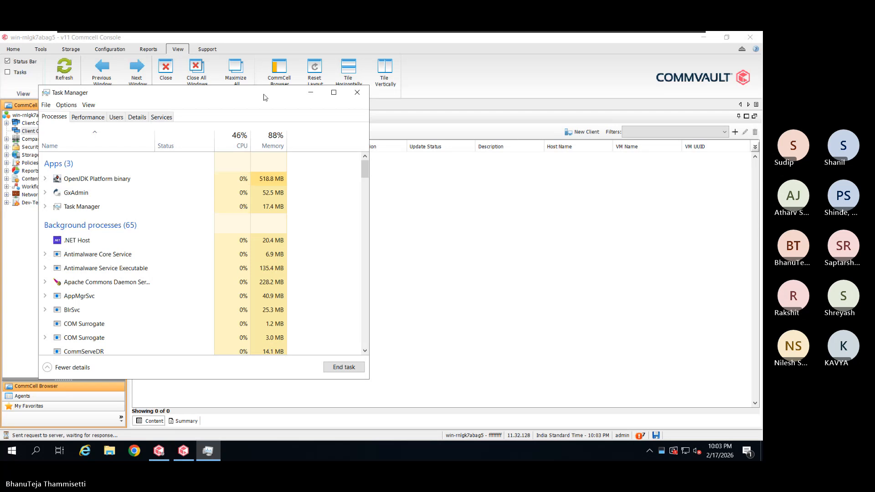
drag(265, 97, 326, 108)
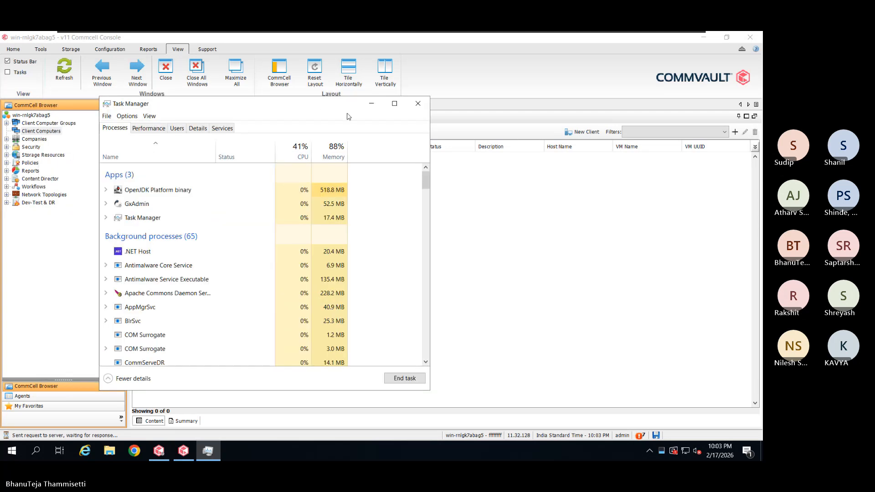
Select client win-jb1jsk7n86o_2 and open CommServe LiveSync from the Control Panel
click(380, 109)
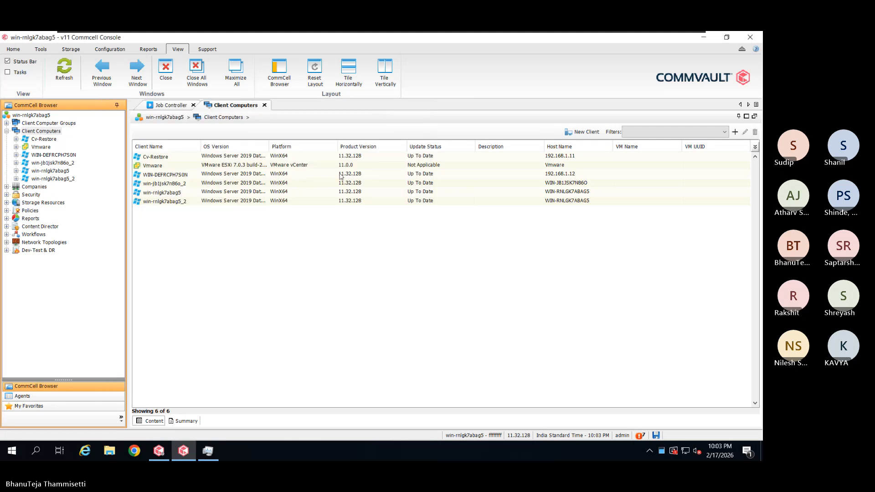
click(186, 184)
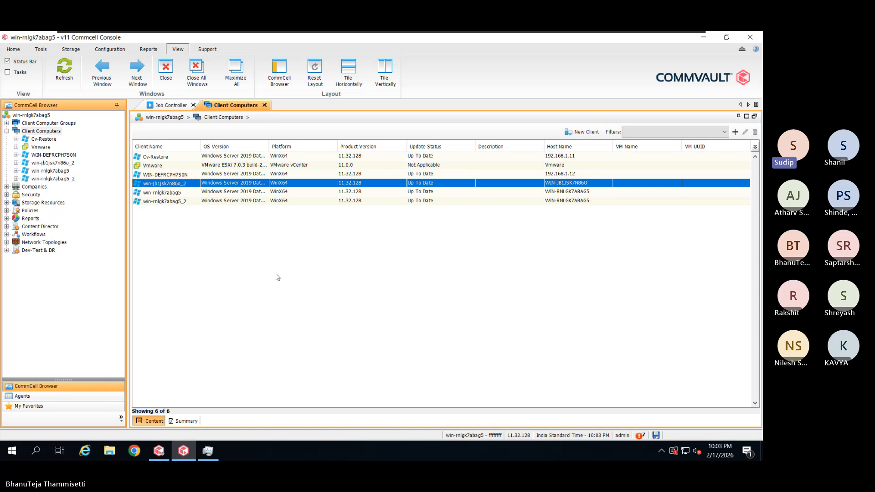
click(14, 49)
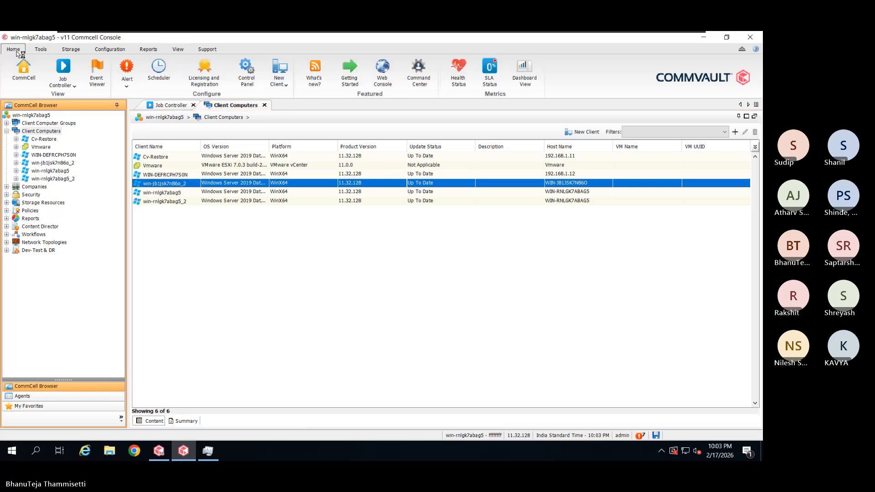
click(255, 71)
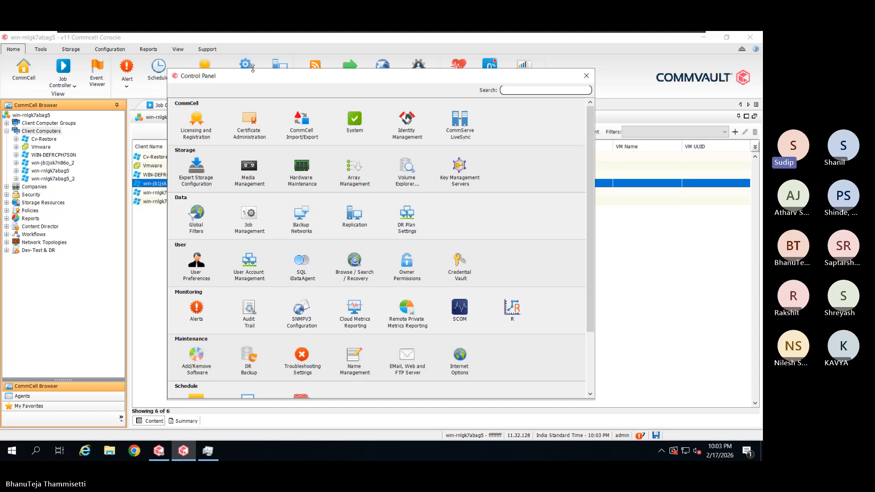
drag(444, 80, 436, 80)
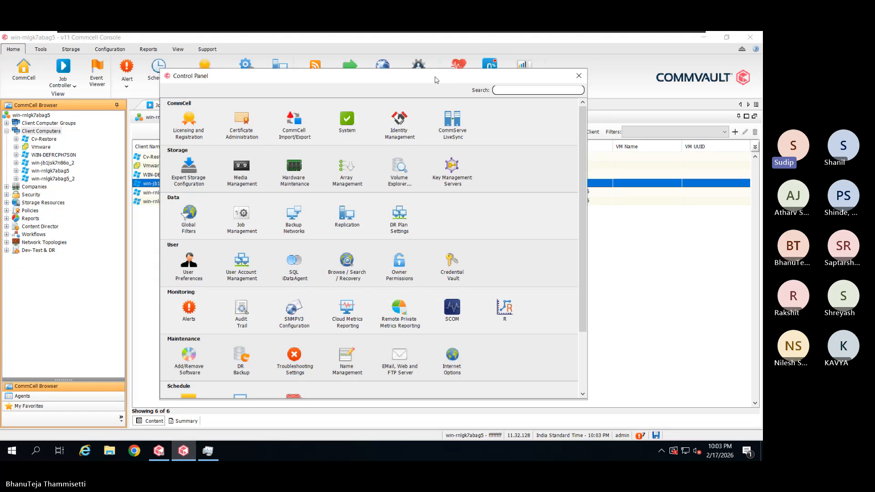
click(453, 131)
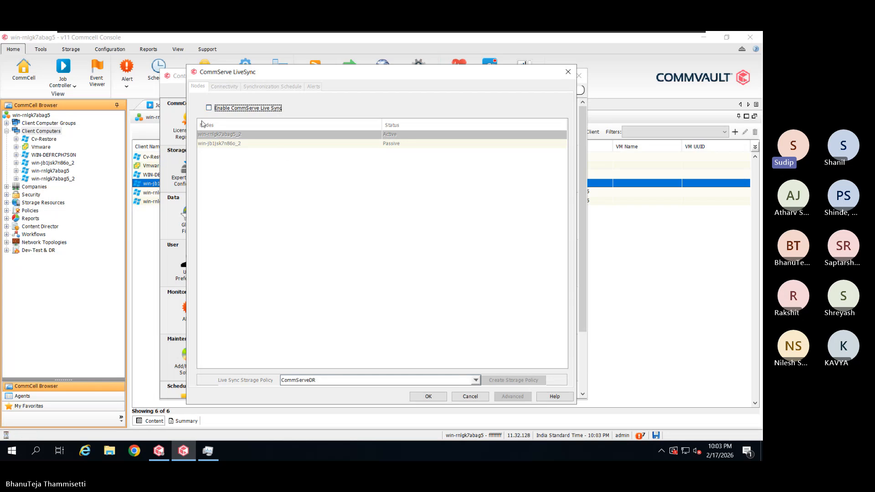
Check Enable CommServe Live Sync, keeping CommServeDR as the storage policy
click(214, 110)
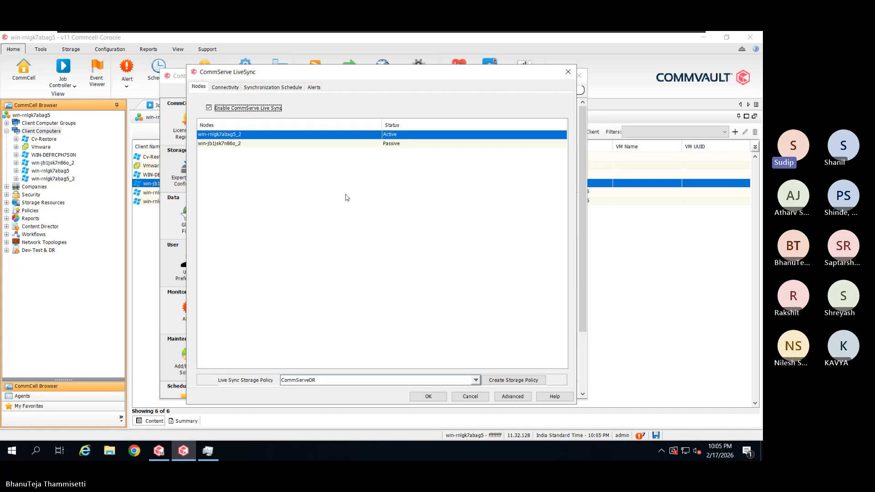
Review the passive and active node rows, then show the gateway and port-forwarding settings
click(420, 143)
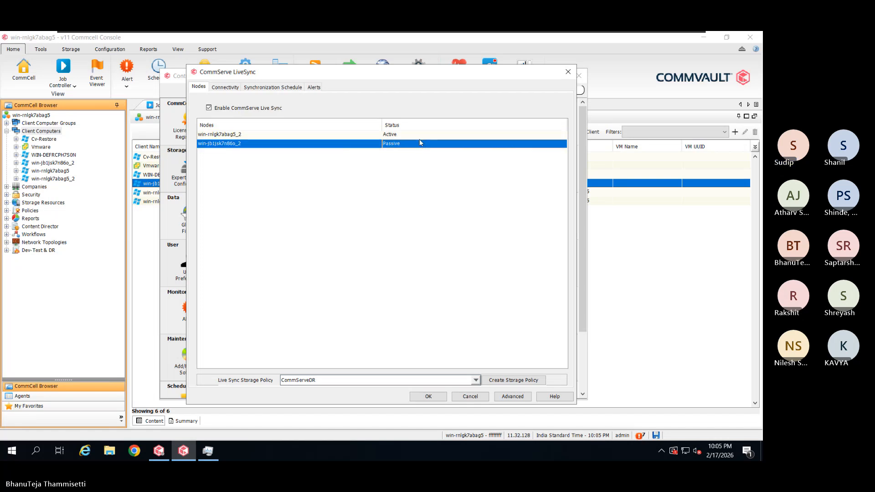
click(420, 137)
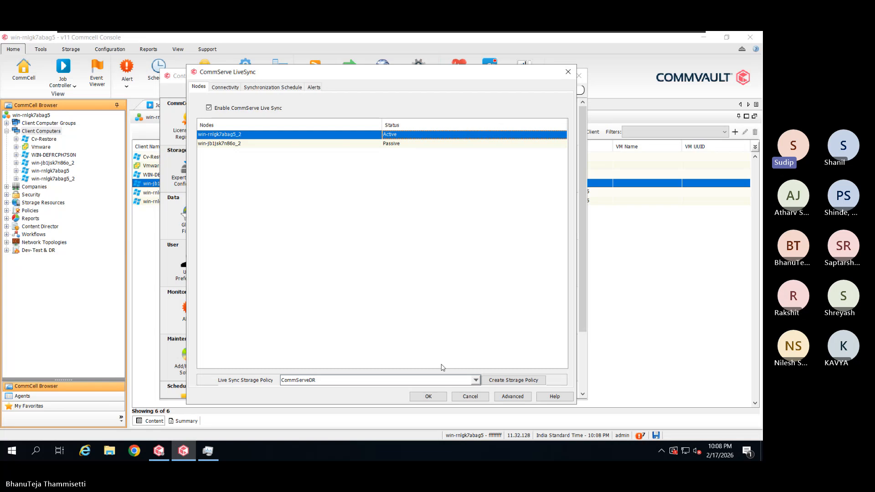
click(235, 87)
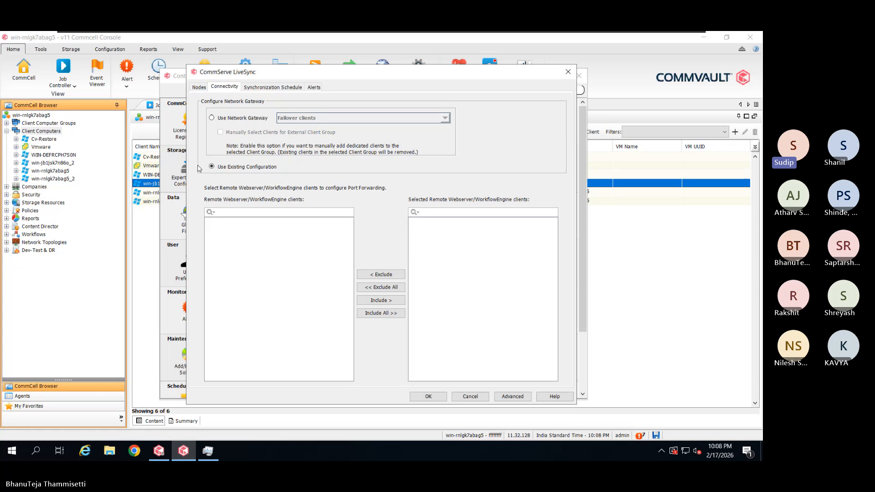
Check the 15-minute synchronization schedule, then show the empty LiveSync alert list
click(256, 88)
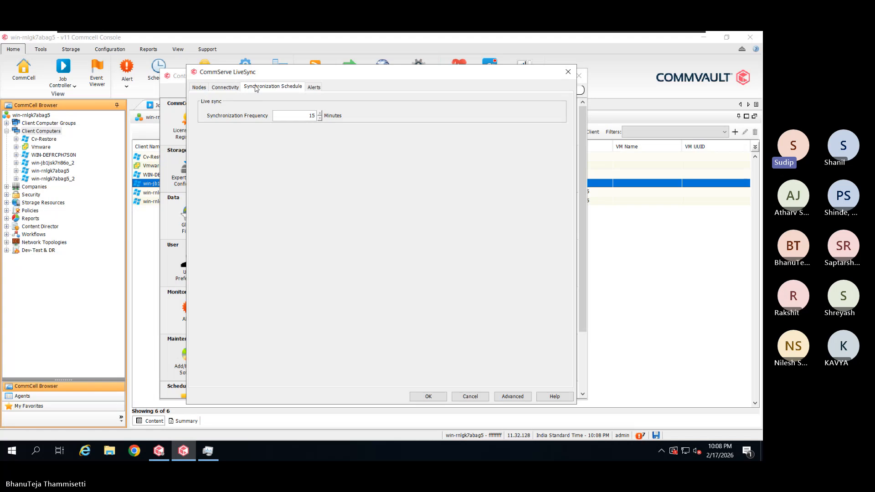
click(314, 87)
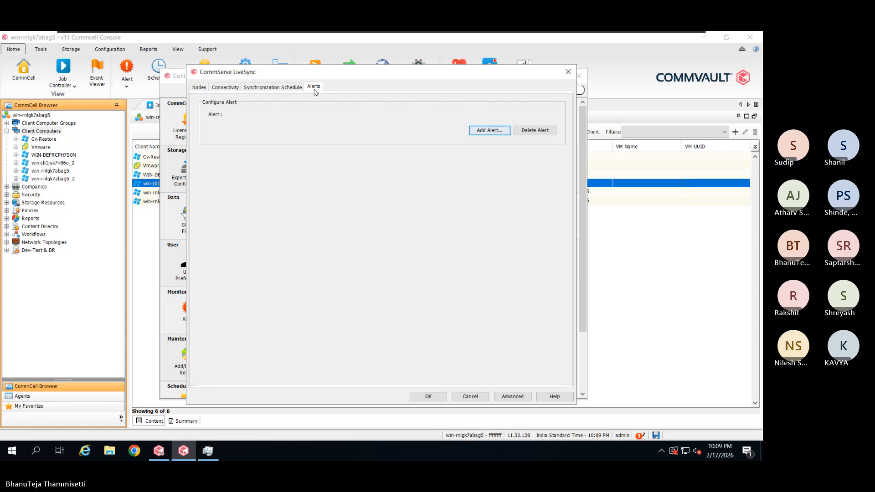
Add an alert named 'CommServe LiveSync Alert' and continue to its criteria
click(500, 133)
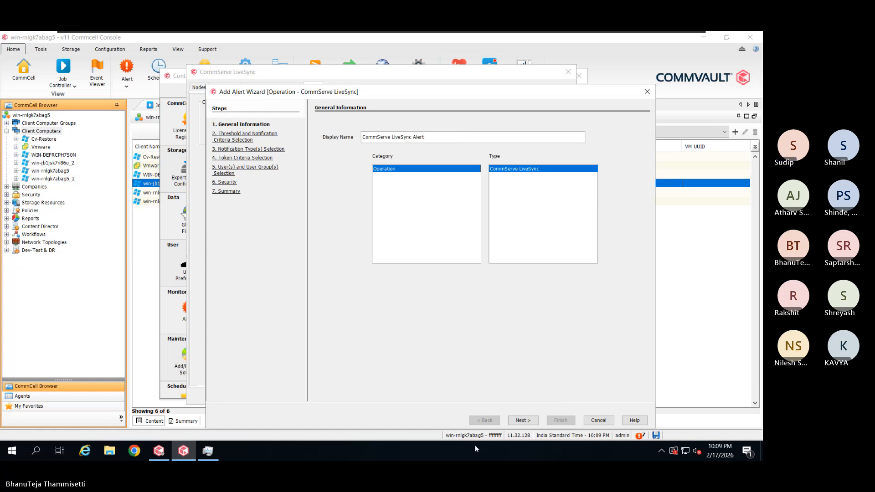
click(523, 421)
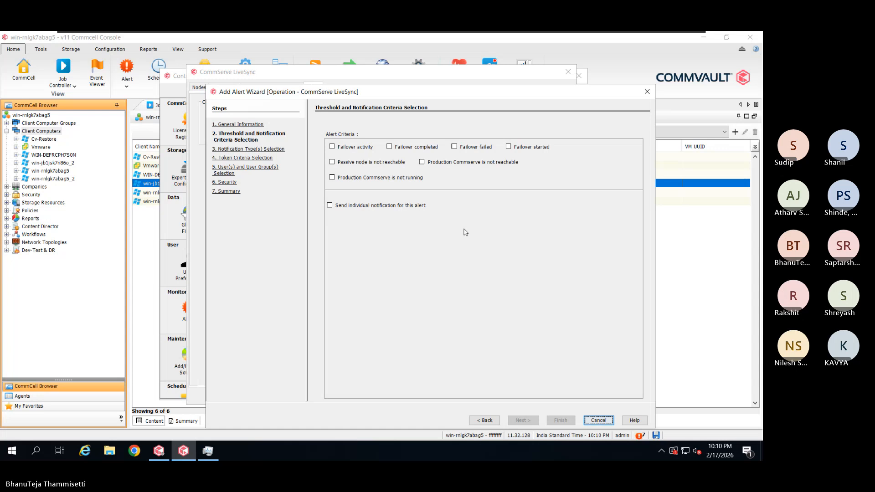
Alert on passive node unreachable and production CommServe unreachable or not running, with individual notifications
click(339, 164)
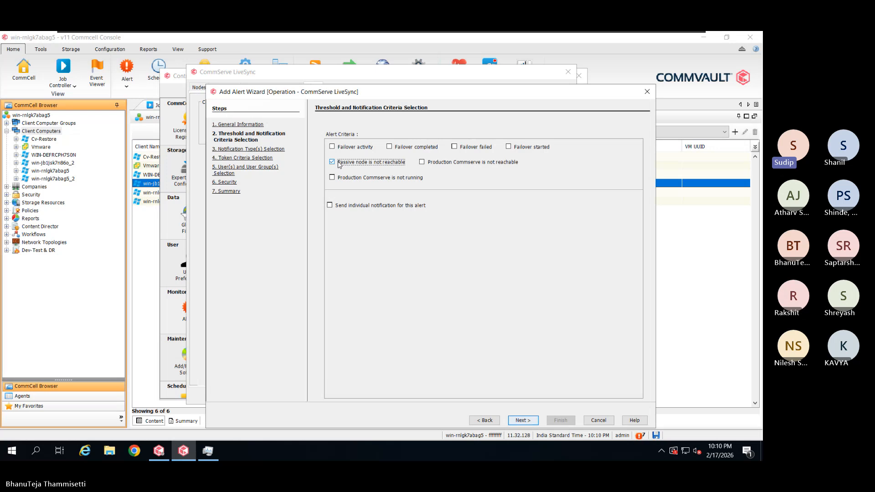
click(438, 166)
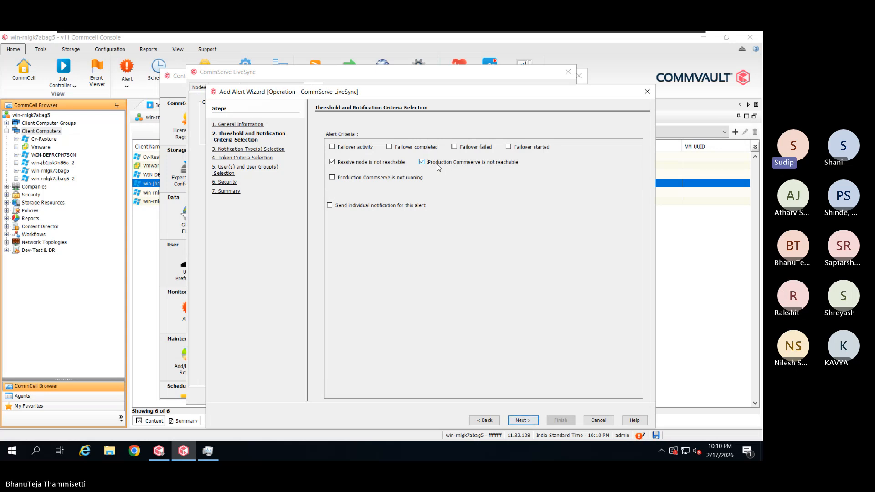
click(395, 178)
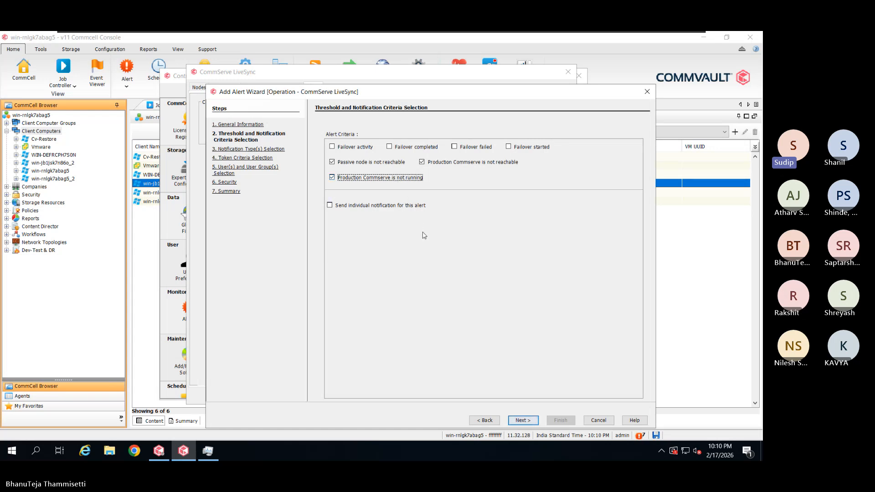
key(Tab)
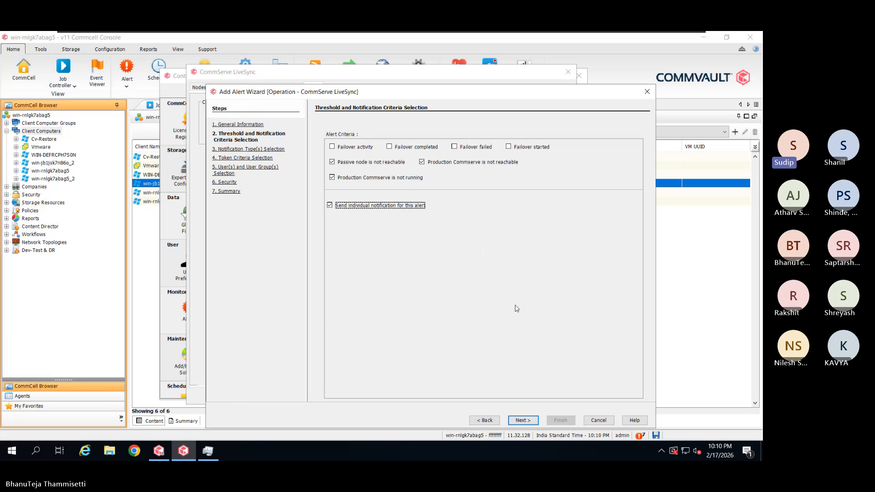
click(523, 420)
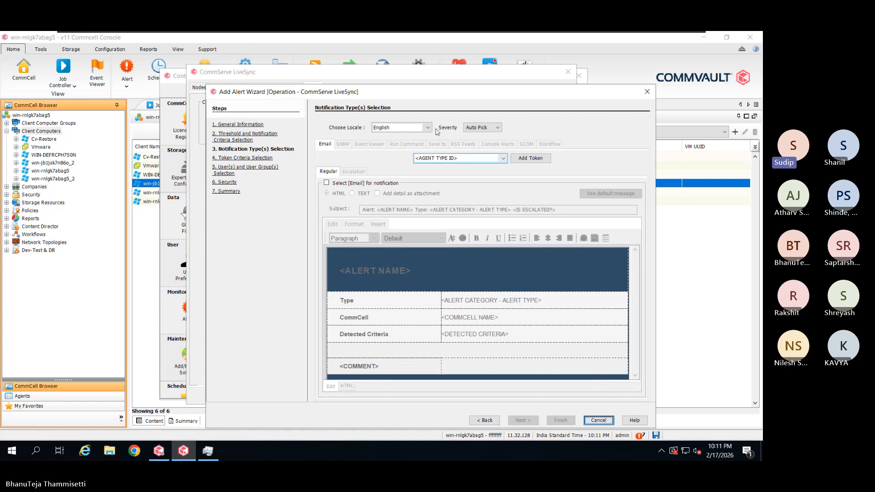
Set the alert severity to Critical and select Email as the notification type
click(499, 129)
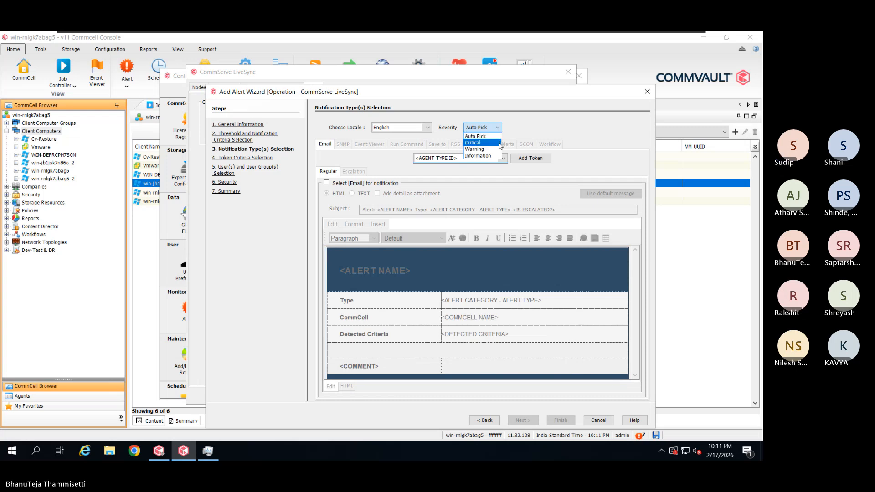
click(500, 143)
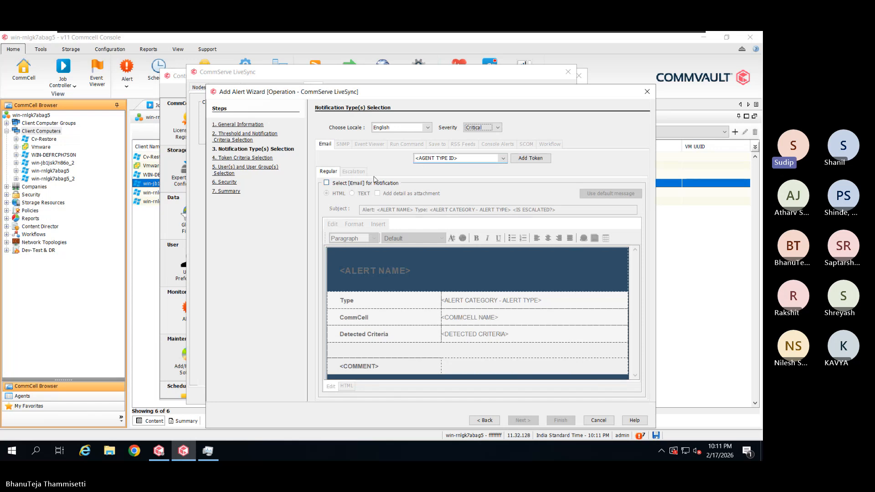
click(354, 184)
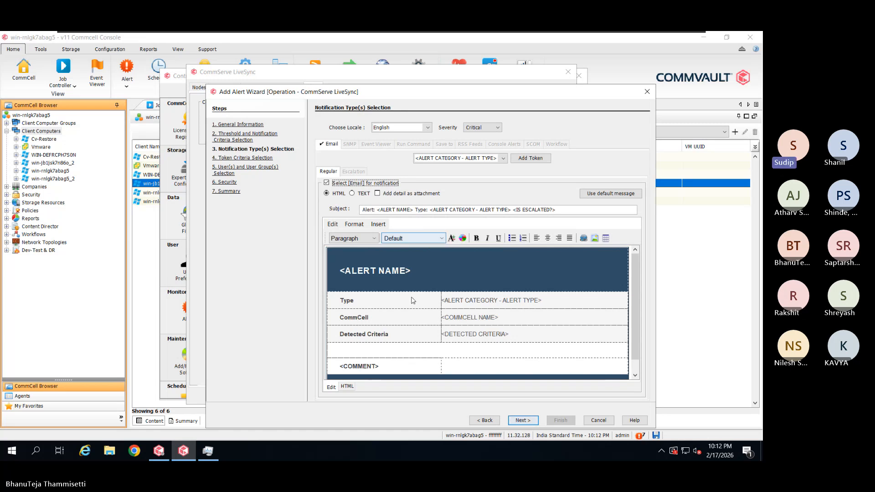
Start editing the alert email body and browse the available alert tokens
click(457, 302)
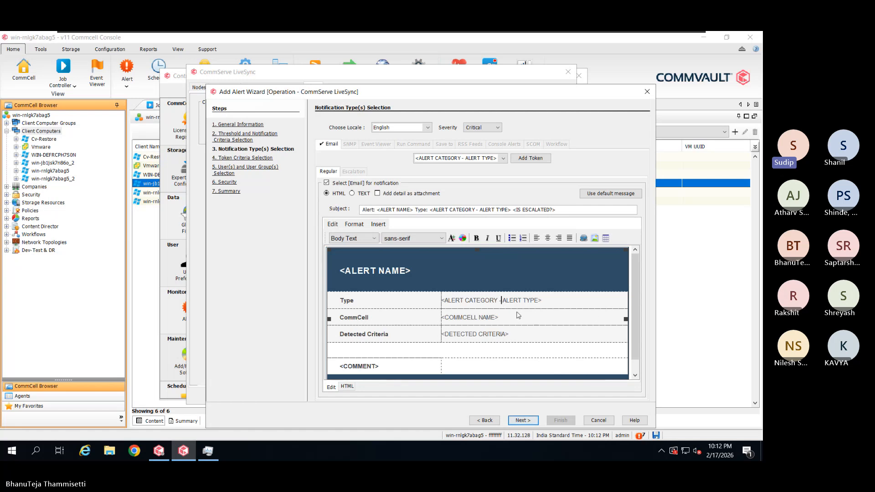
click(490, 161)
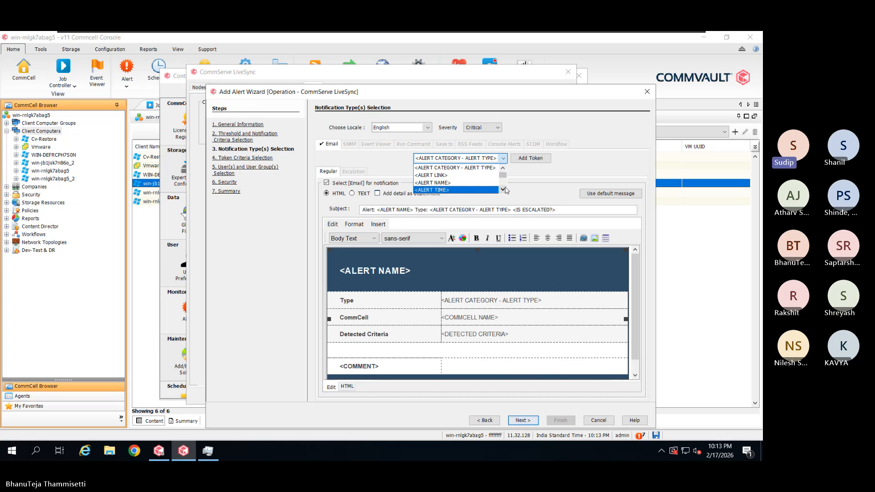
click(487, 352)
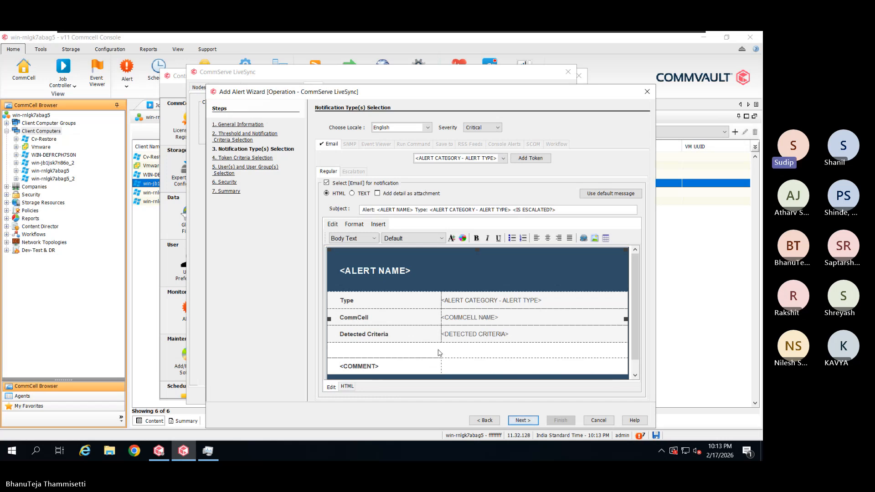
scroll(441, 351, down, 1)
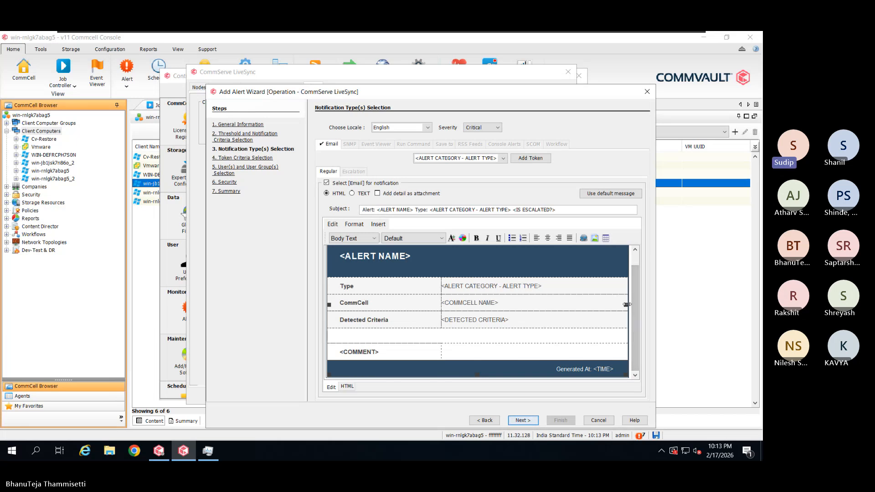
Insert the <ALERT TIME> token at the end of the <COMMENT> row
click(617, 355)
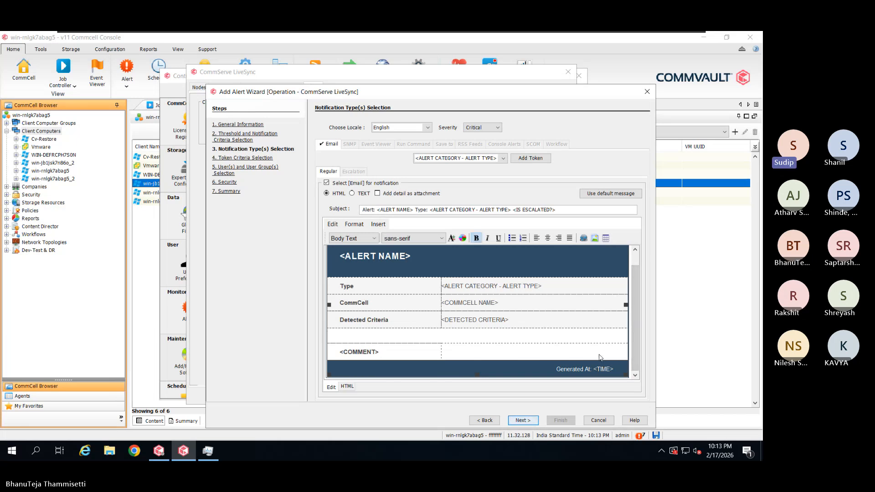
triple_click(483, 355)
click(483, 355)
click(497, 159)
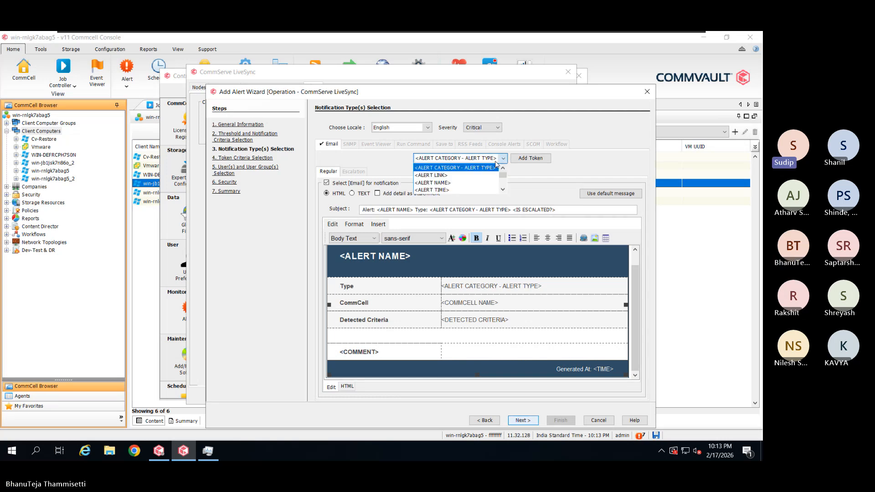
scroll(495, 170, down, 1)
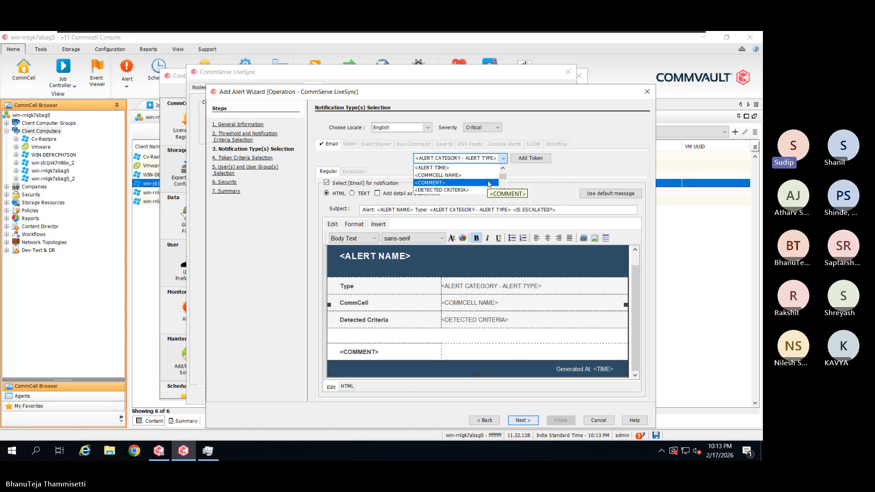
click(489, 169)
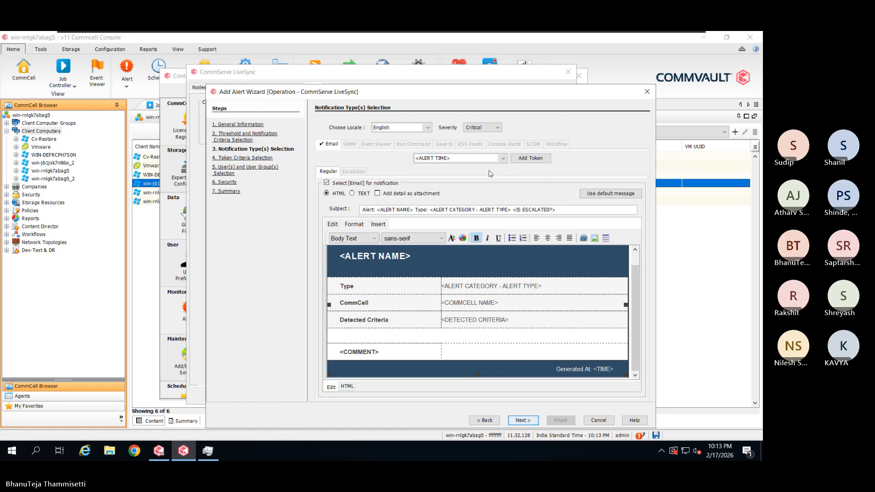
click(527, 160)
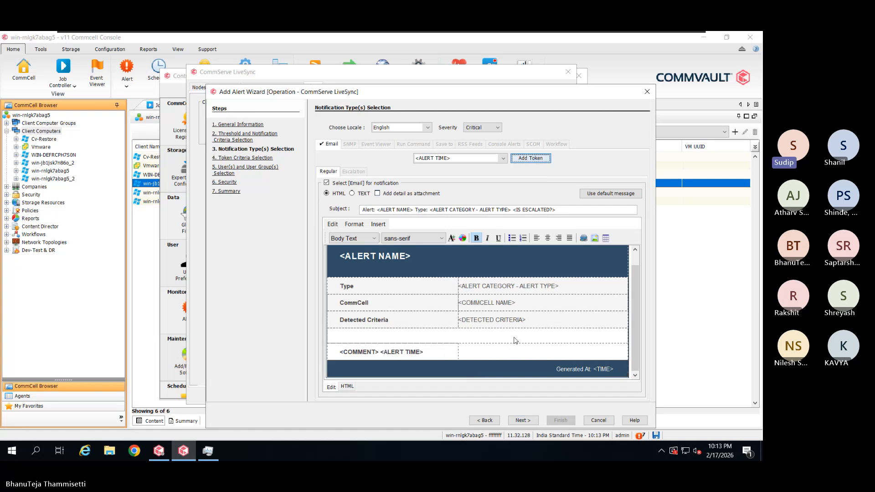
Tick Add detail as attachment so the email carries the alert details
scroll(465, 331, up, 1)
scroll(464, 332, down, 1)
double_click(439, 195)
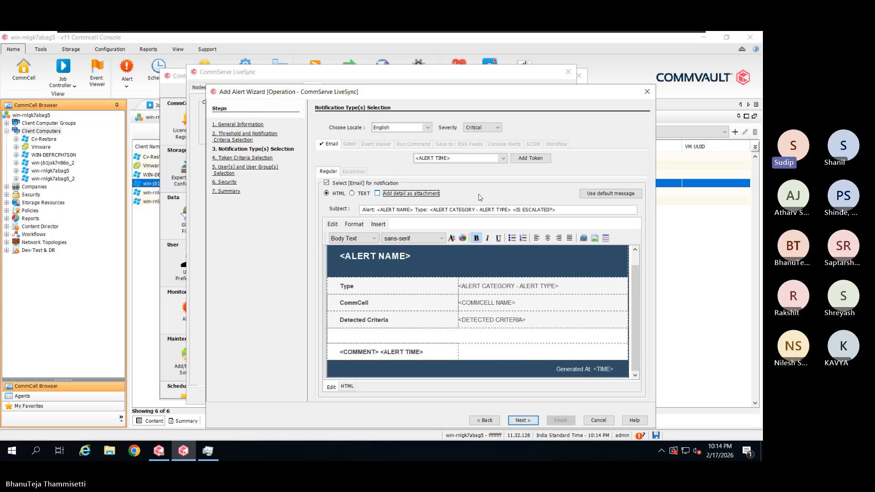
key(space)
Advance past the admin recipient and Security pages to the LiveSync alert Summary
click(522, 421)
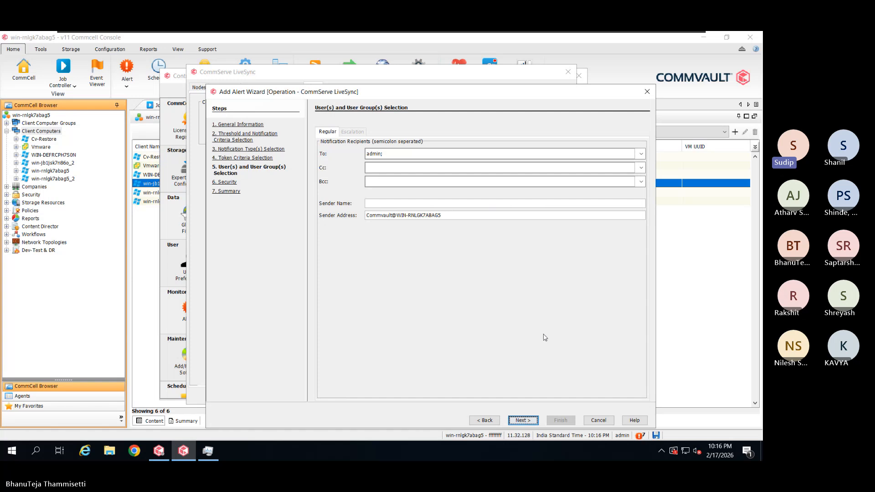
click(524, 420)
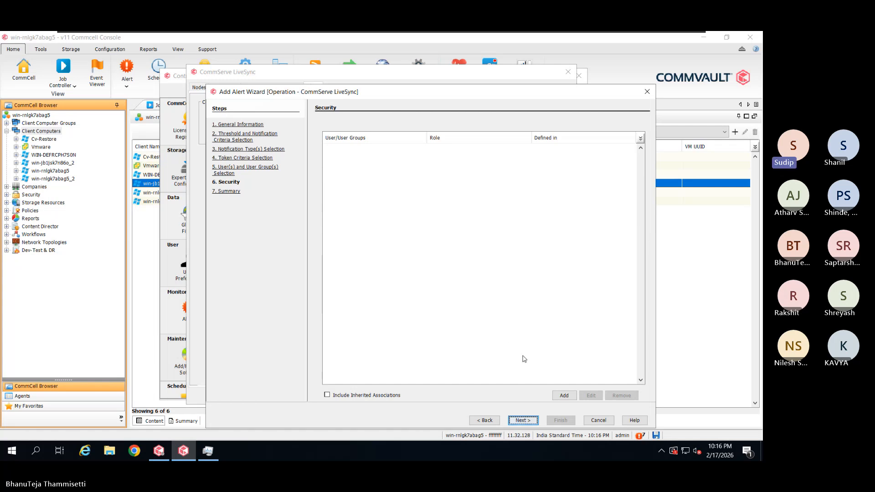
click(532, 424)
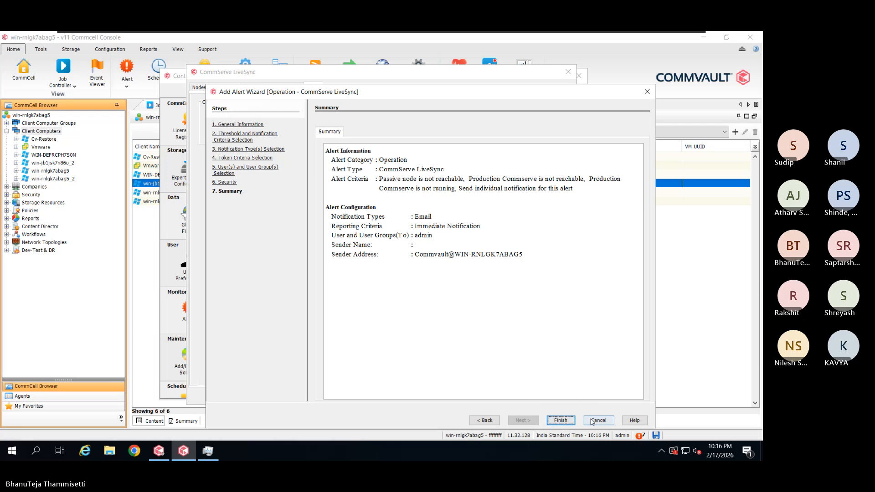
Finish the LiveSync alert, then confirm the LiveSync and network connectivity dialogs to save
click(561, 421)
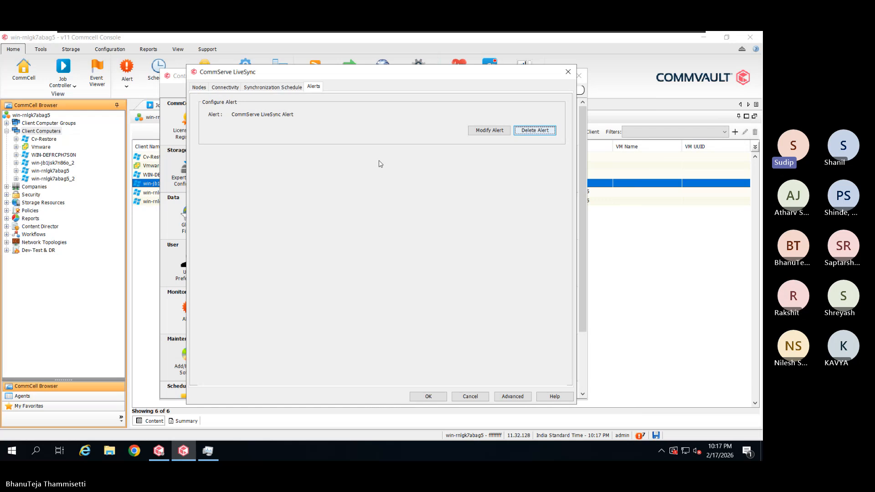
click(435, 395)
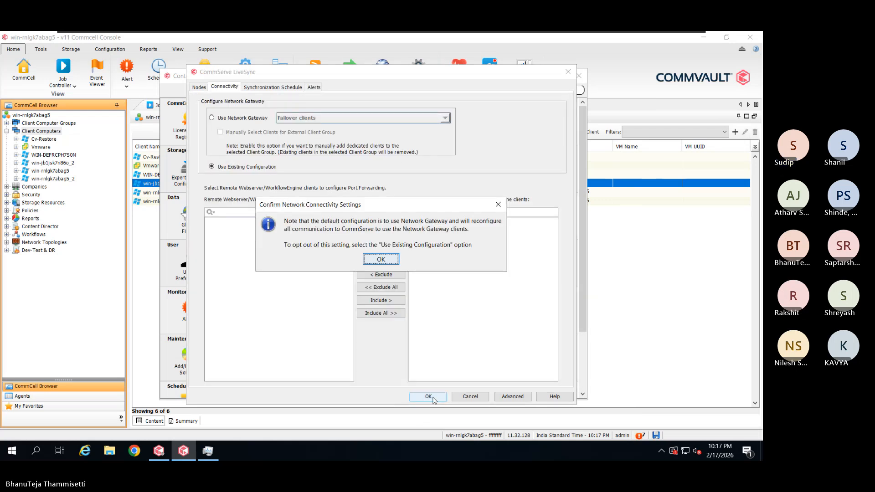
click(391, 264)
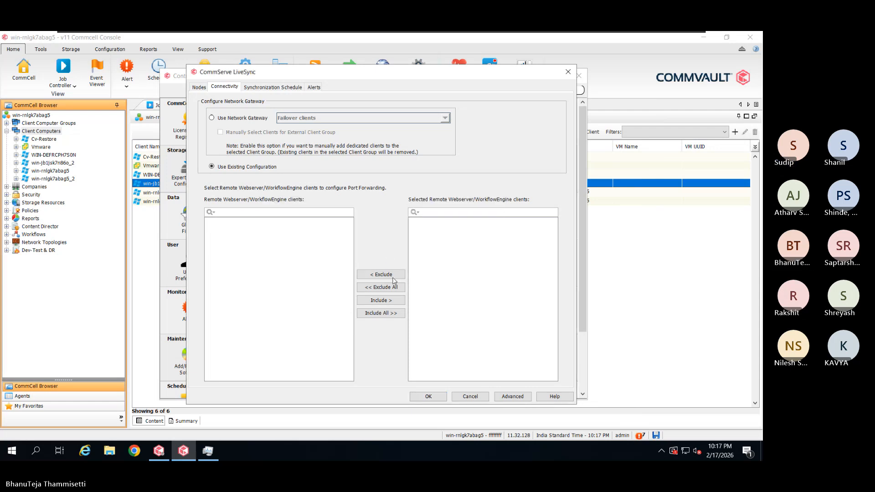
click(431, 396)
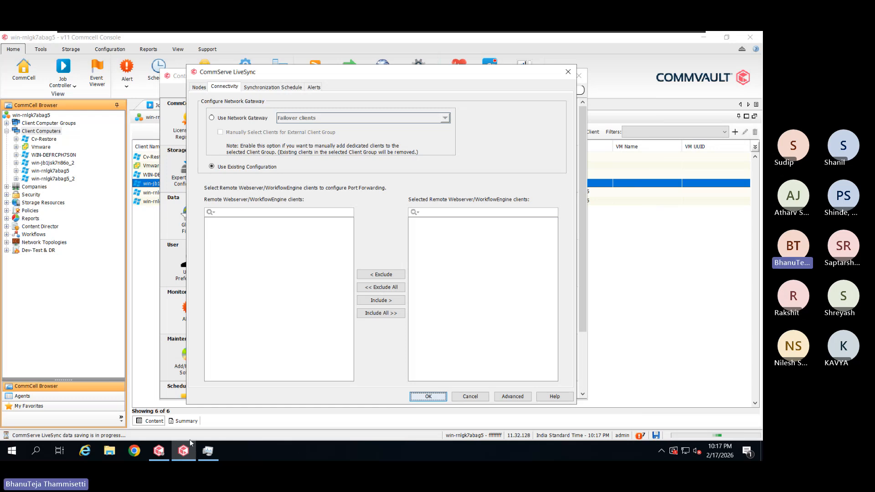
click(159, 450)
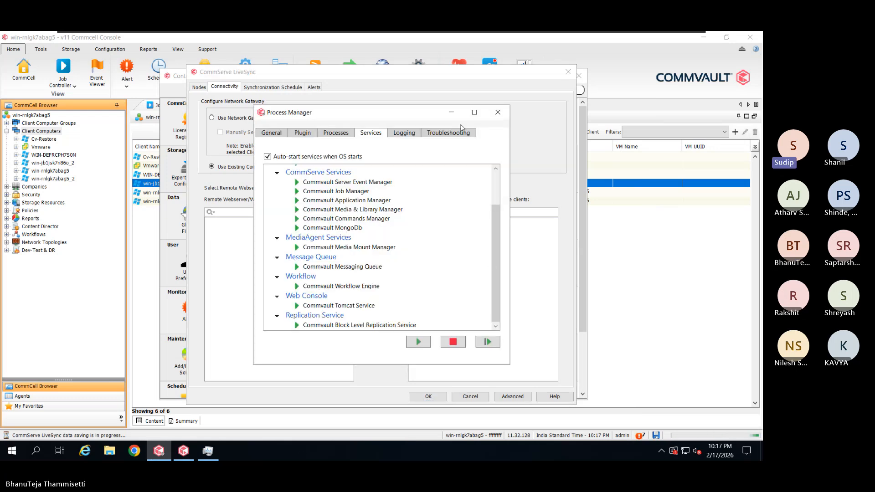
click(498, 113)
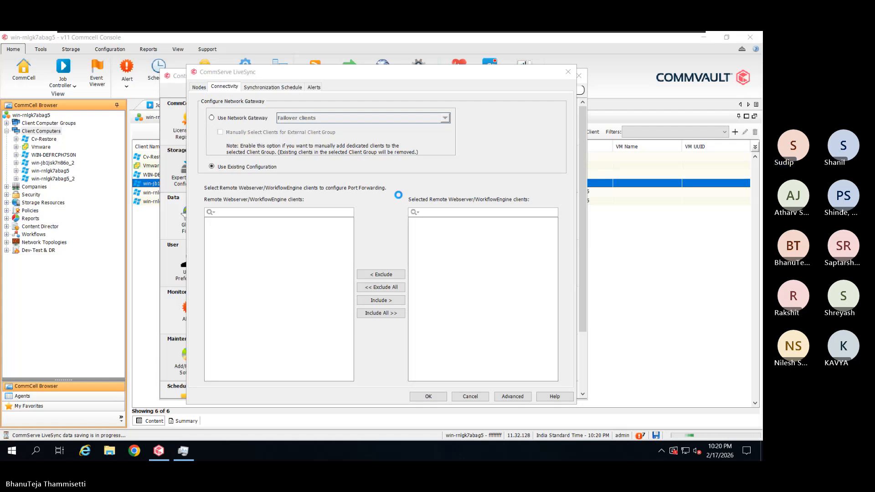
Switch to Task Manager's Processes tab from the taskbar
click(184, 451)
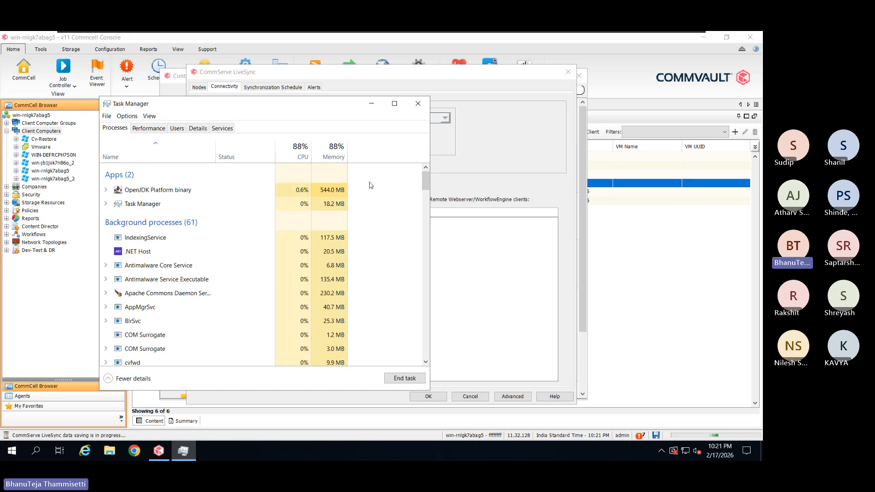
Show CPU utilization details on Task Manager's Performance tab
click(146, 131)
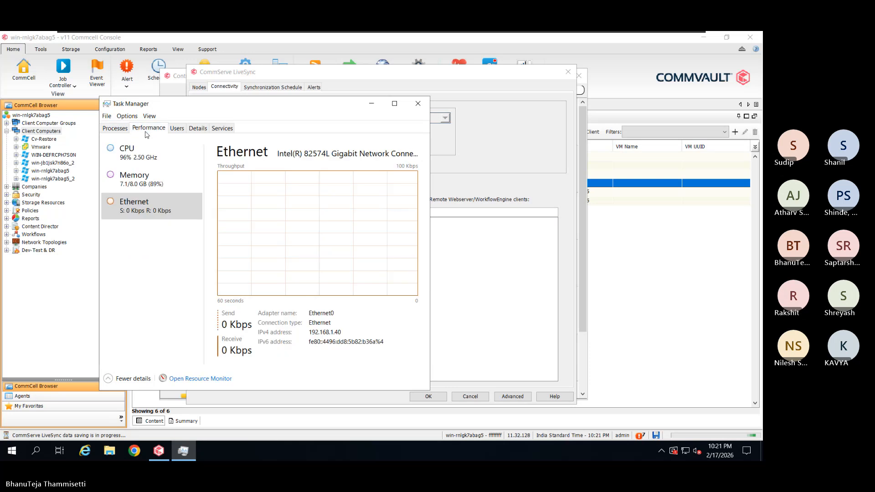
click(158, 160)
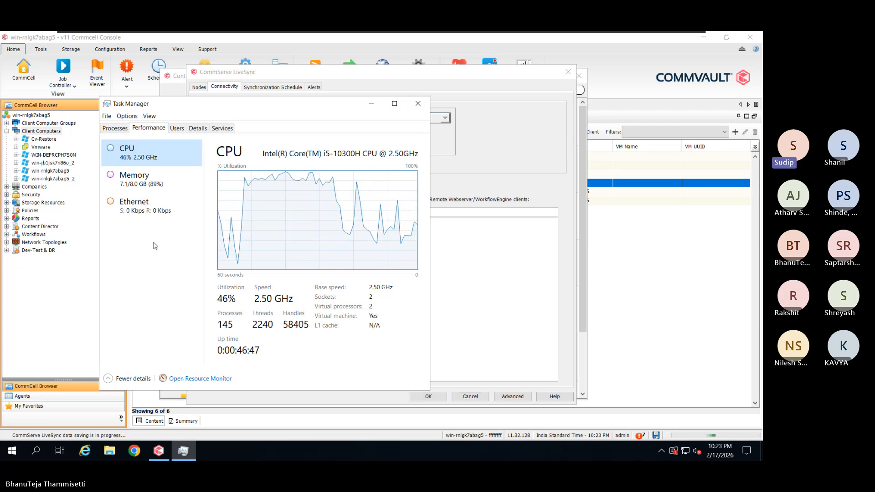
Launch Commvault Process Manager from the Commvault Start menu group
click(15, 455)
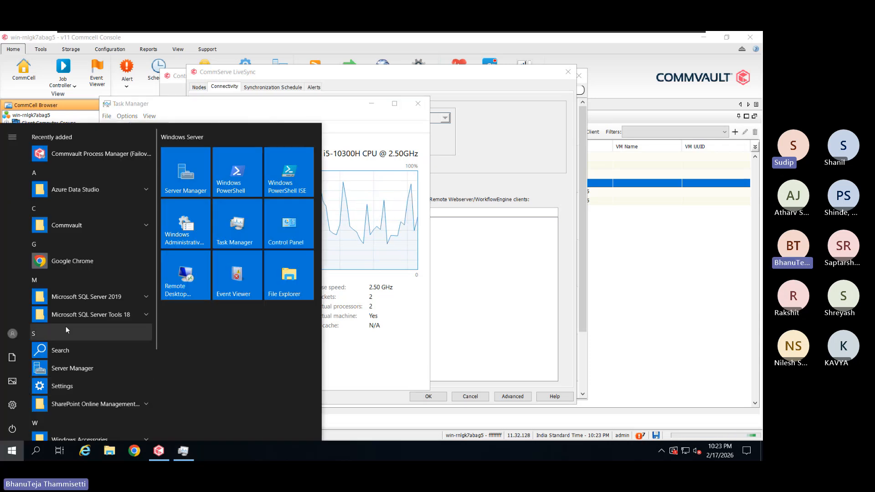
click(108, 233)
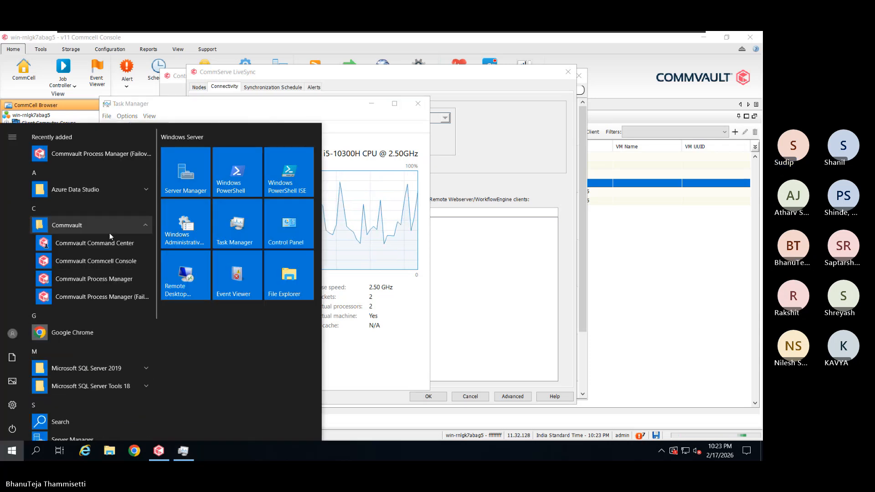
click(127, 281)
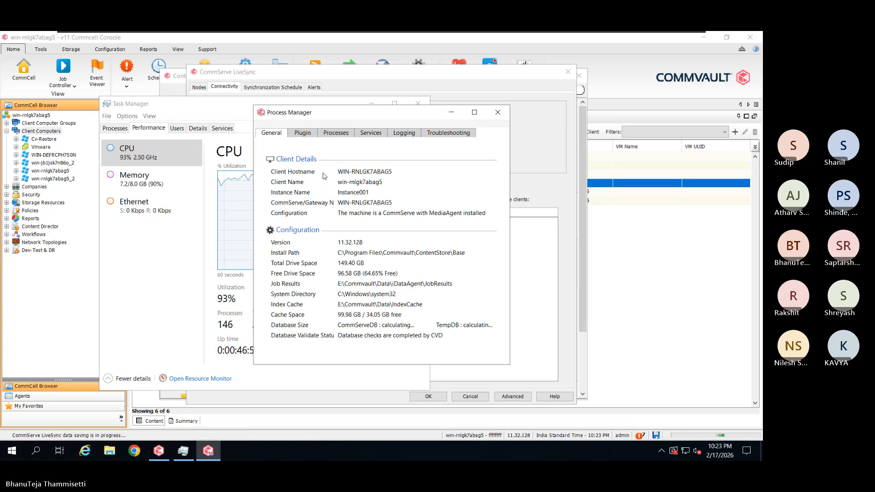
On the Processes tab, expand cvd and open its log files
click(345, 133)
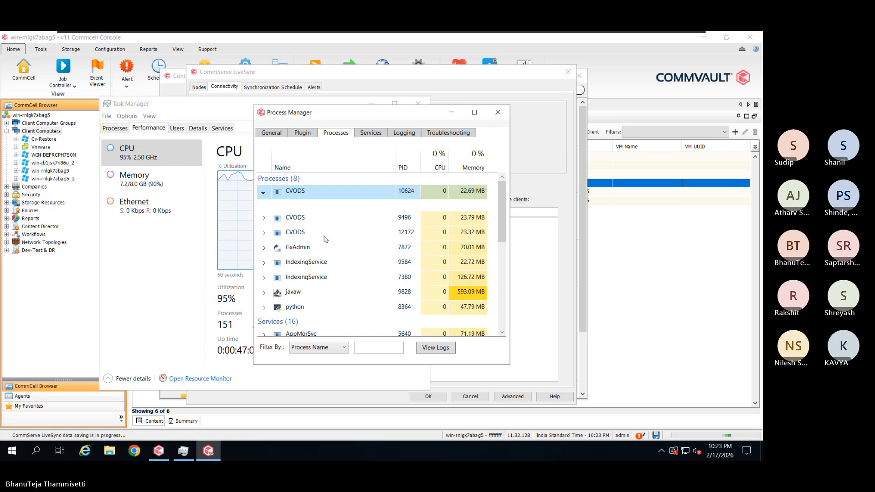
scroll(322, 253, down, 3)
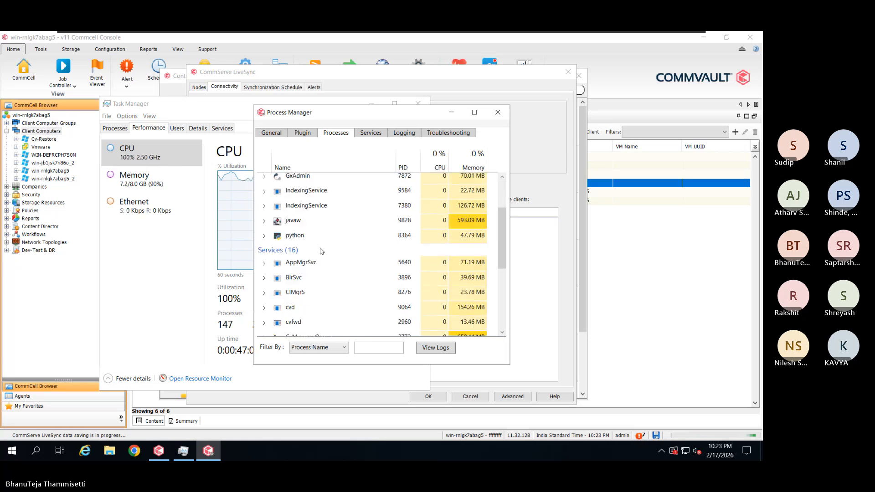
scroll(321, 251, down, 1)
double_click(304, 287)
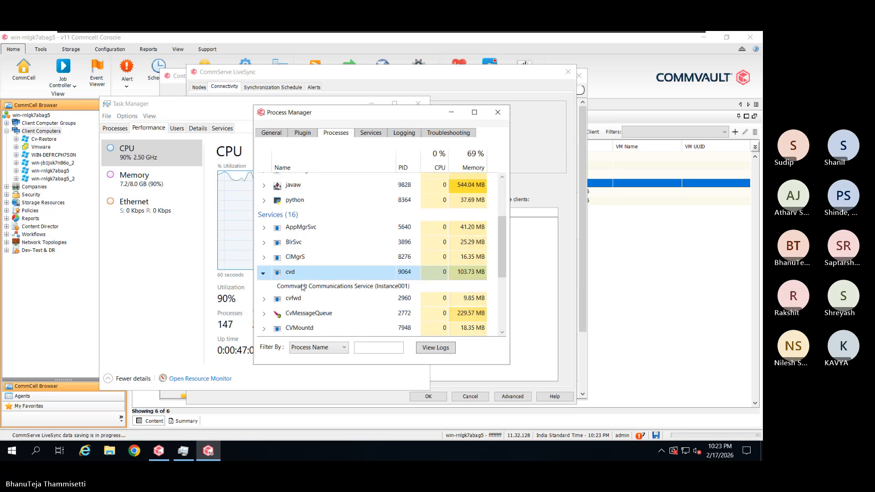
click(436, 348)
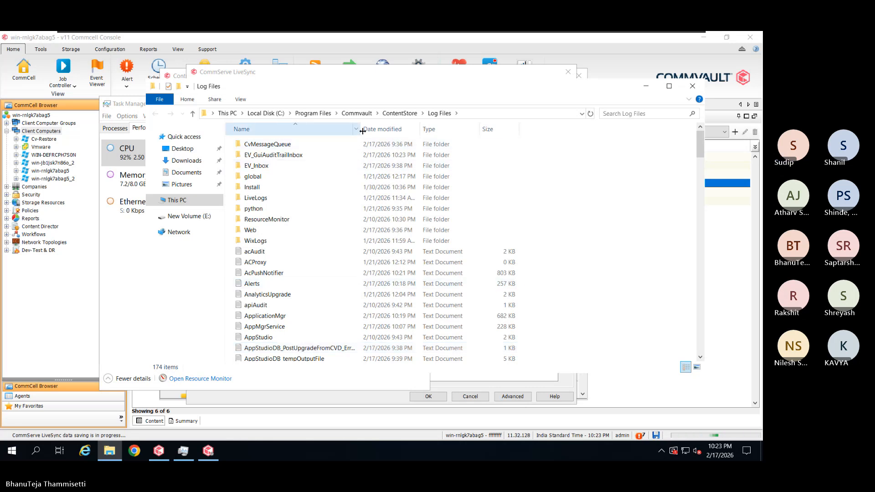
Widen the Name column and check the LiveLogs folder, which is empty
drag(359, 133, 452, 133)
scroll(339, 304, down, 6)
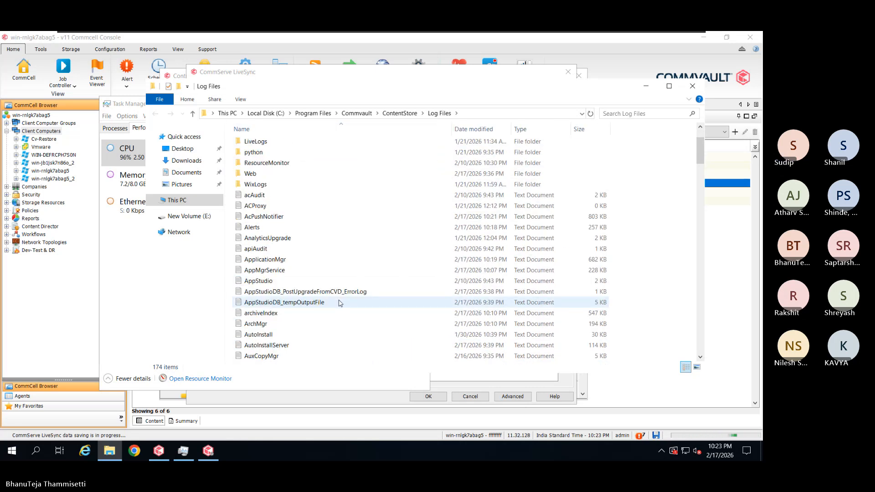
scroll(340, 303, down, 3)
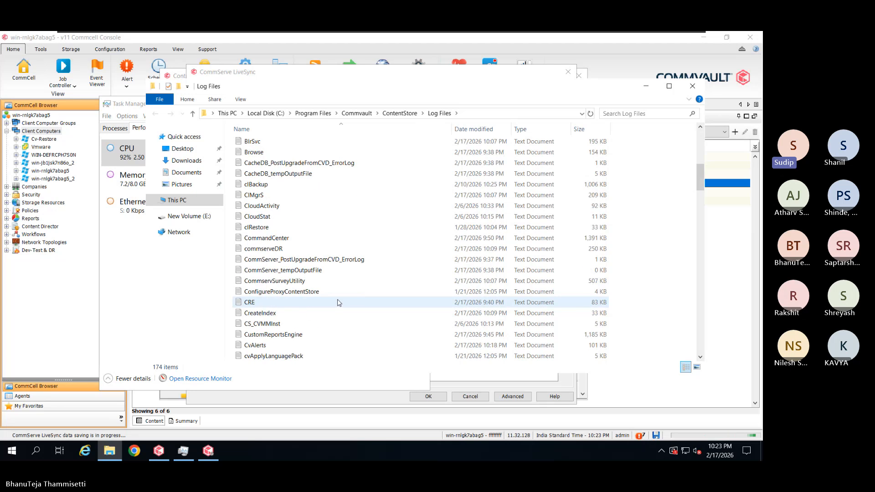
scroll(340, 303, up, 3)
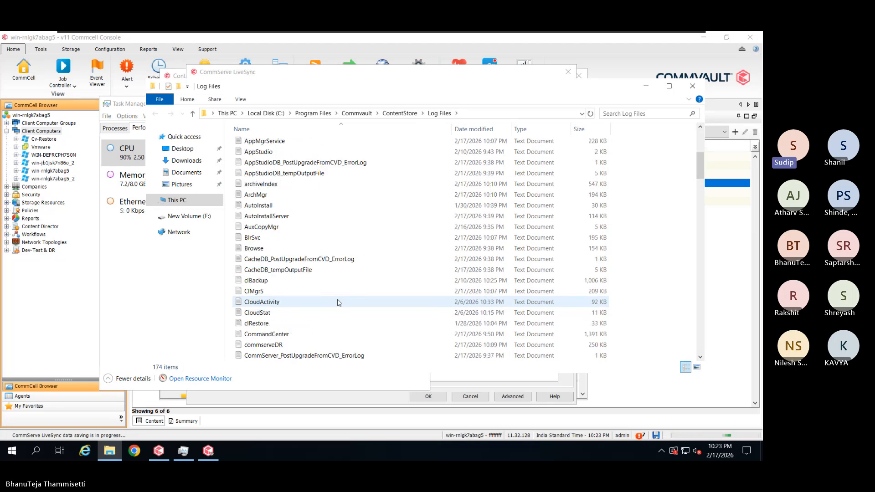
scroll(341, 273, up, 1)
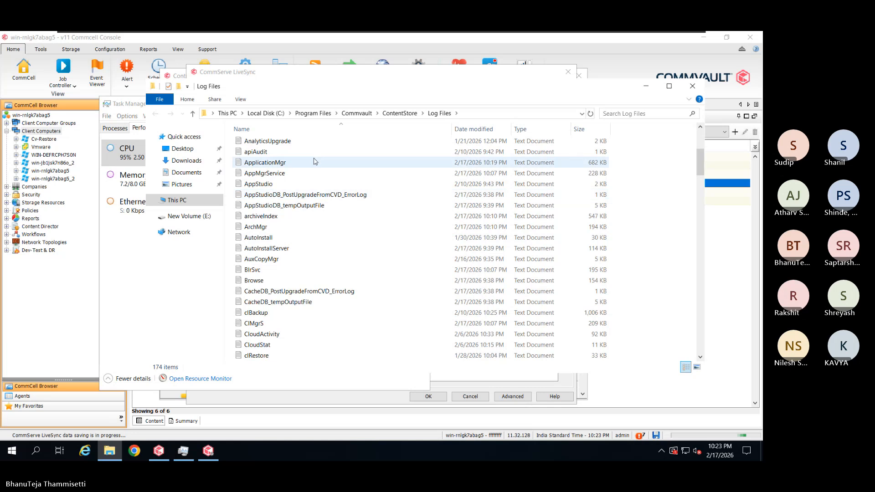
scroll(314, 161, up, 3)
double_click(277, 199)
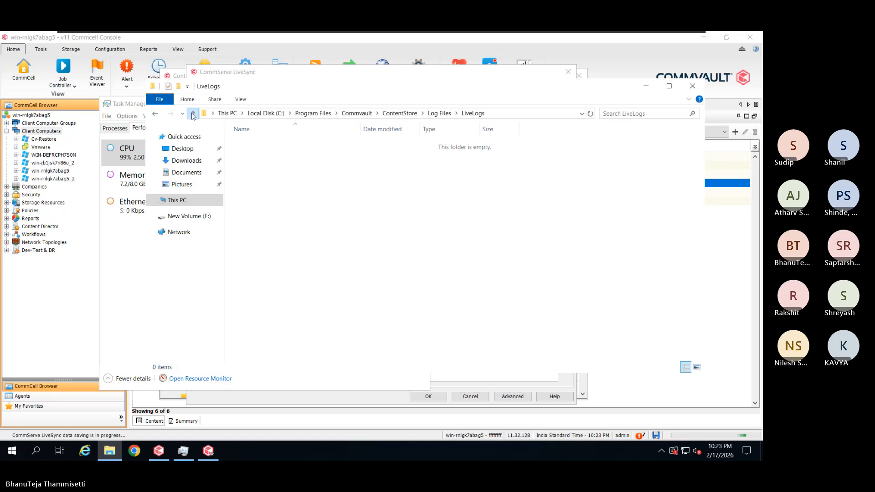
Return to Log Files and bring up the actions for the cvd log
click(192, 114)
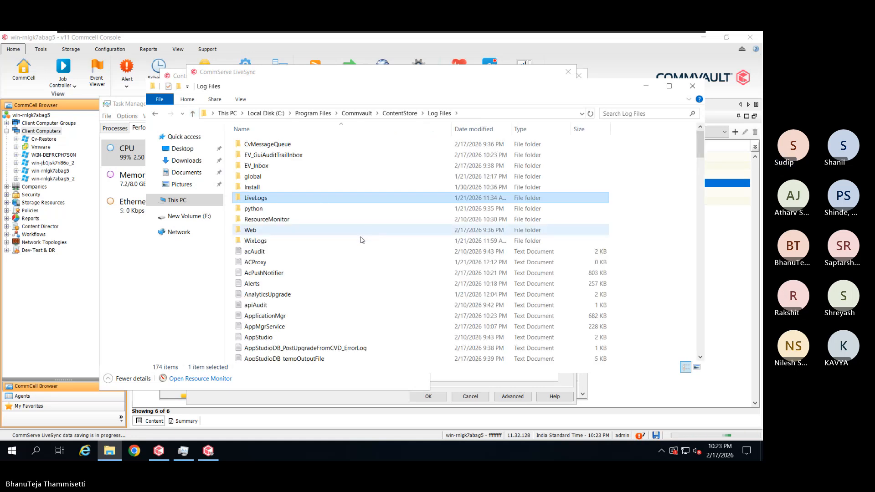
scroll(361, 241, down, 10)
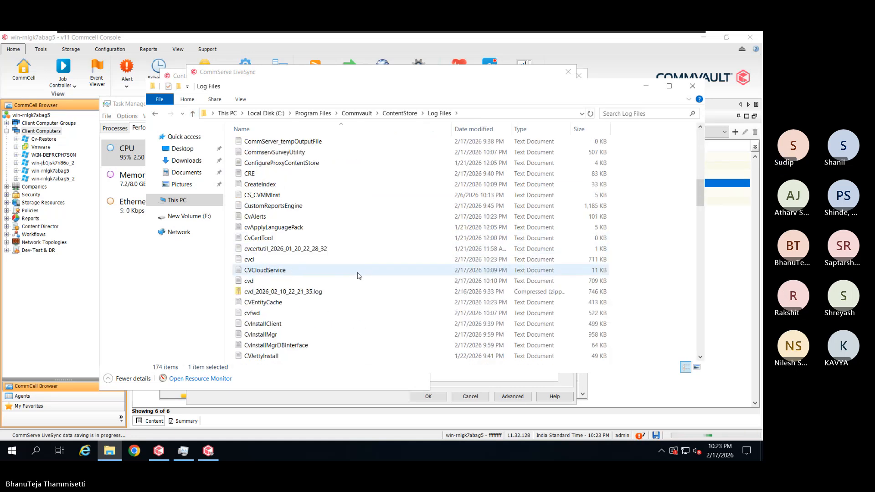
click(282, 282)
right_click(282, 284)
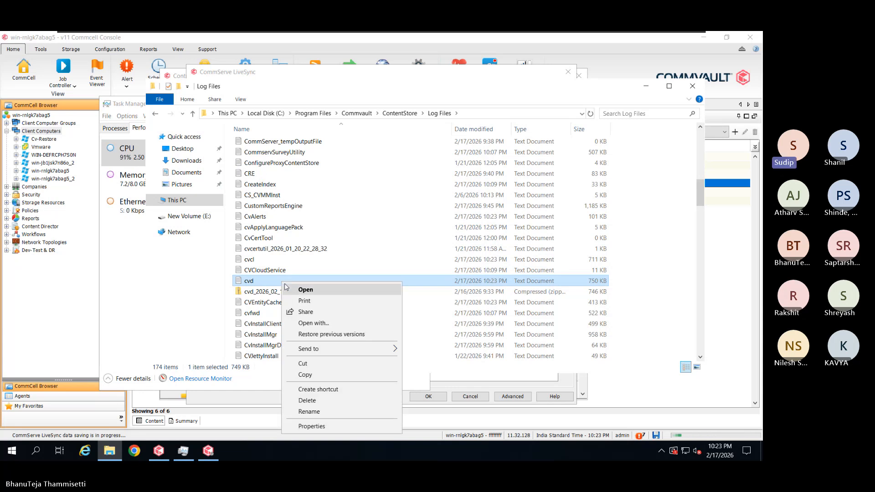
Open cvd in Notepad, scroll to the latest 22:23:49 entries, and maximize it
click(285, 285)
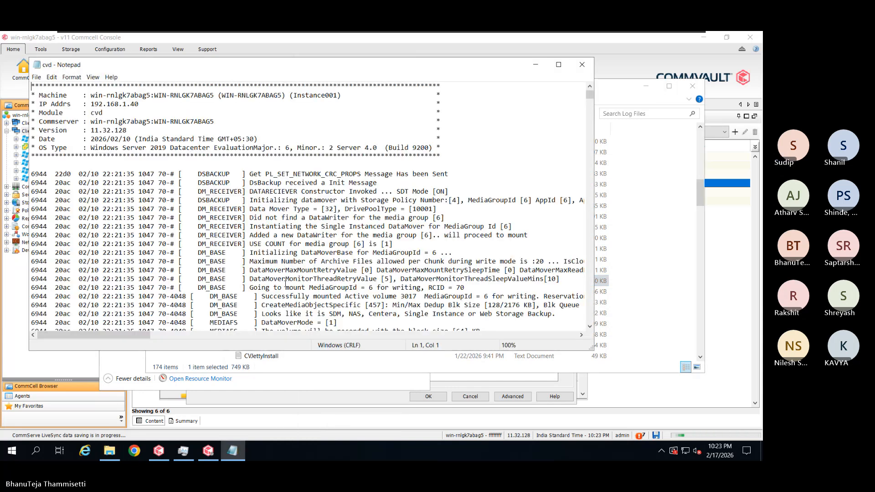
scroll(471, 267, down, 5)
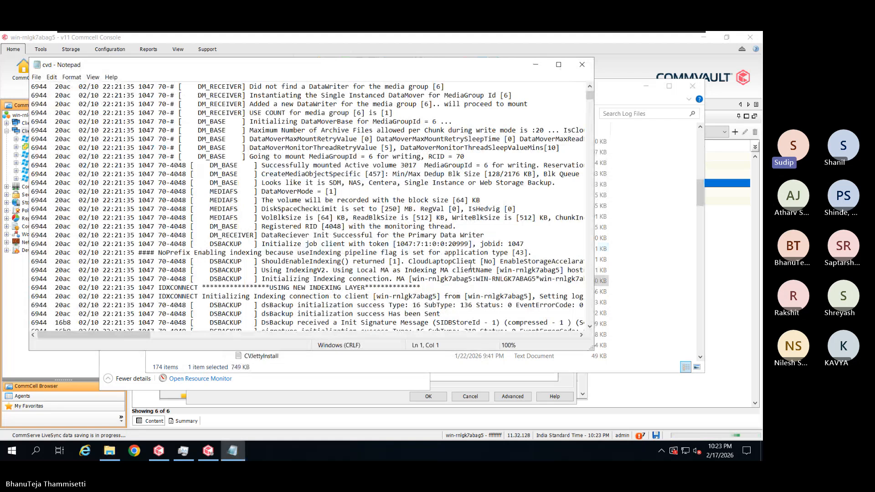
scroll(471, 266, down, 5)
drag(590, 101, 558, 313)
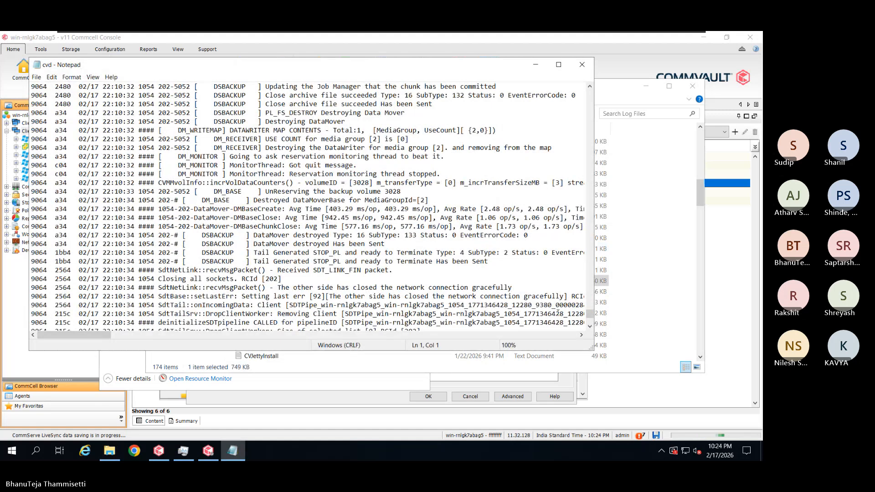
scroll(558, 313, down, 20)
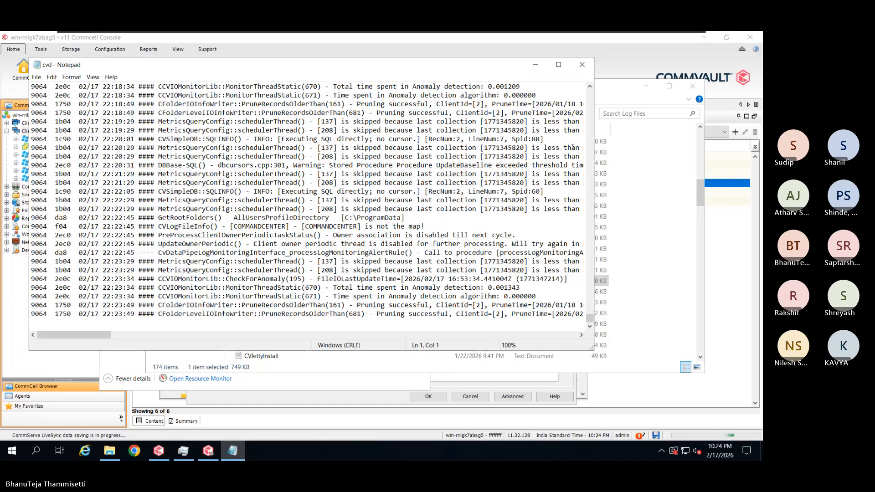
click(558, 64)
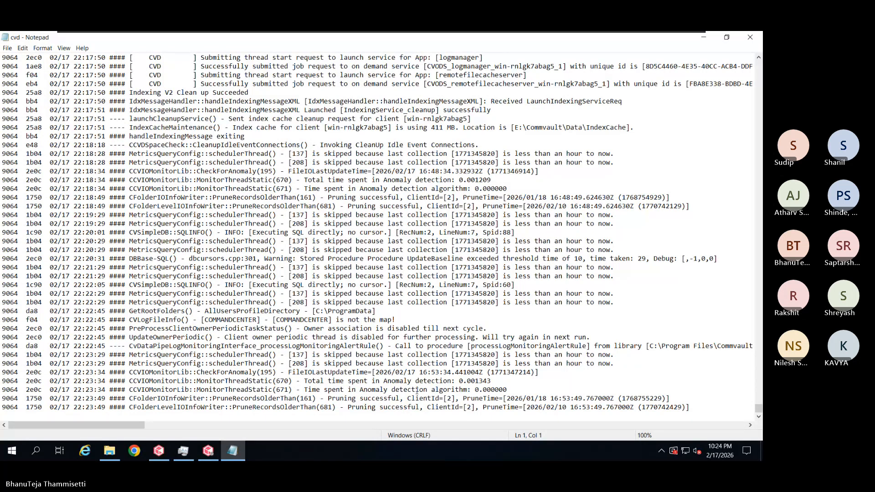
Check the cvd service's actions, then expand cvfwd to show Commvault Network Daemon (Instance001)
click(209, 450)
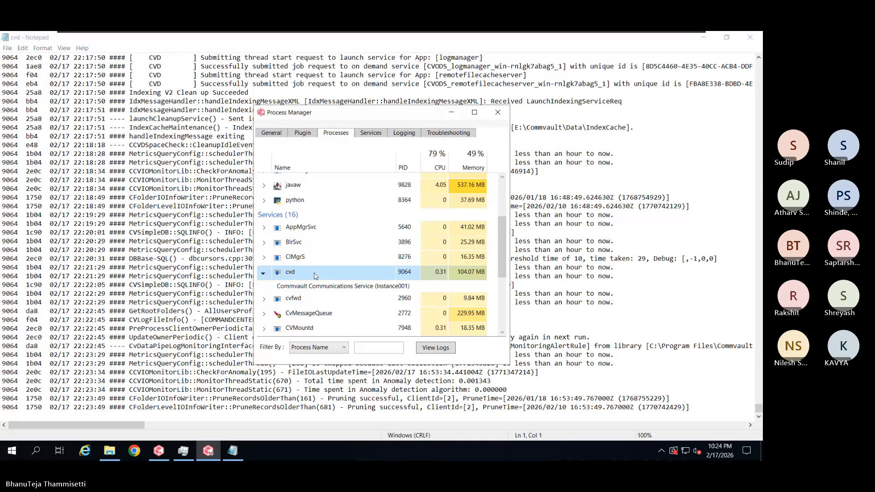
right_click(313, 275)
click(301, 277)
click(641, 322)
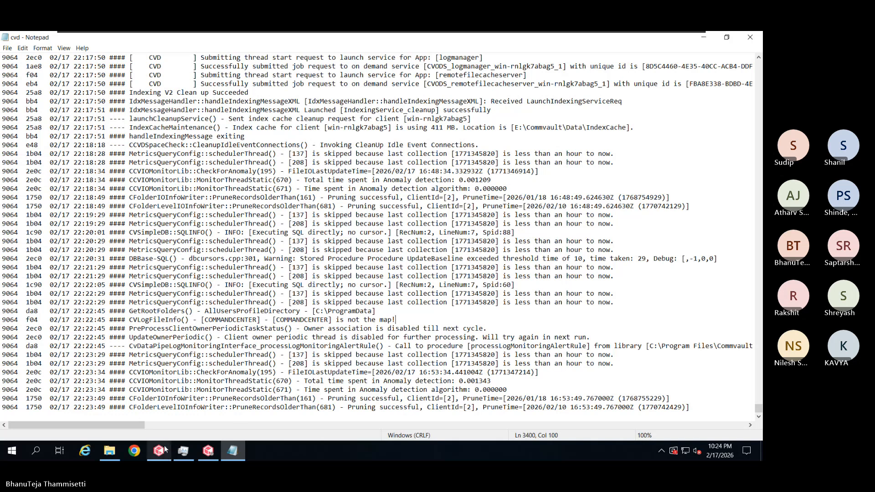
click(216, 451)
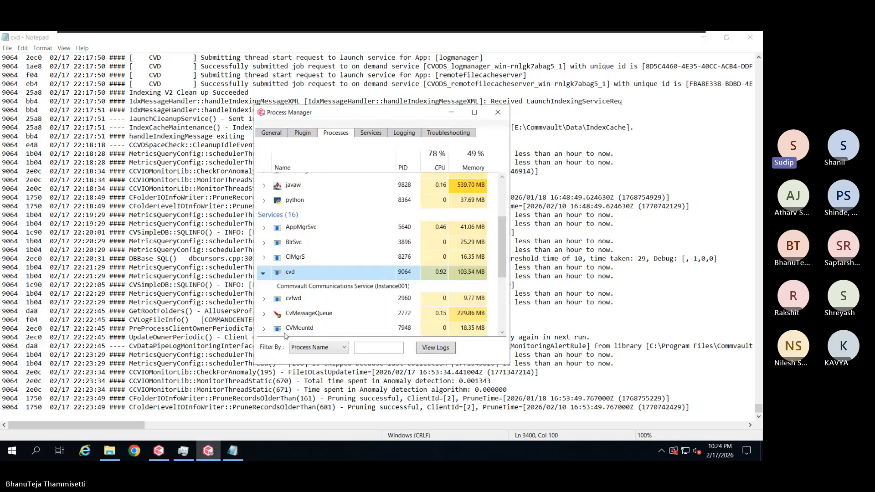
double_click(296, 287)
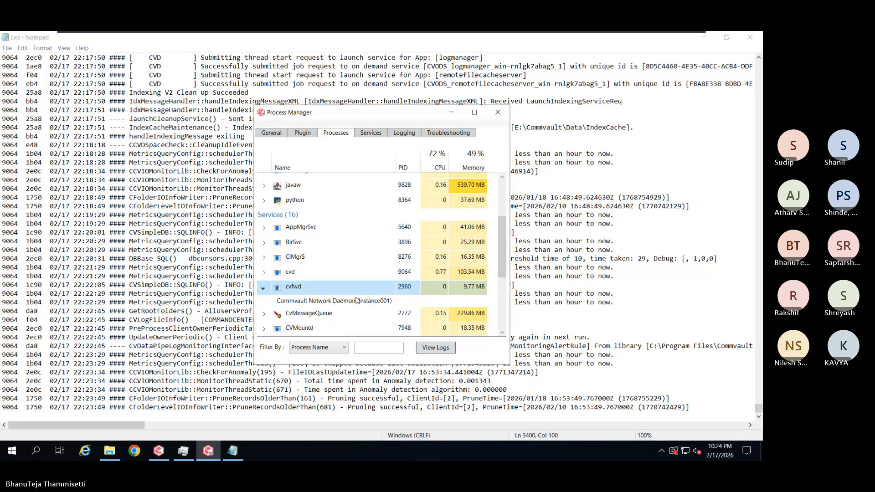
Open the cvfwd log file from the Log Files folder in Notepad
click(435, 347)
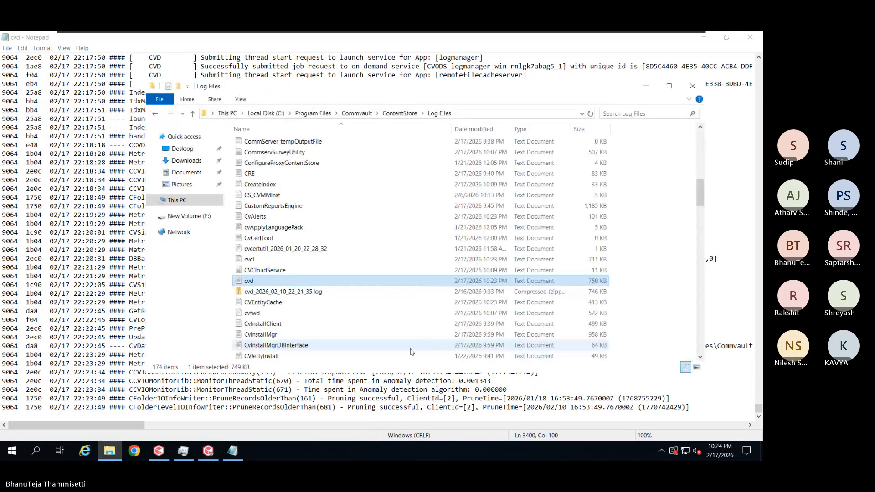
click(301, 320)
right_click(300, 319)
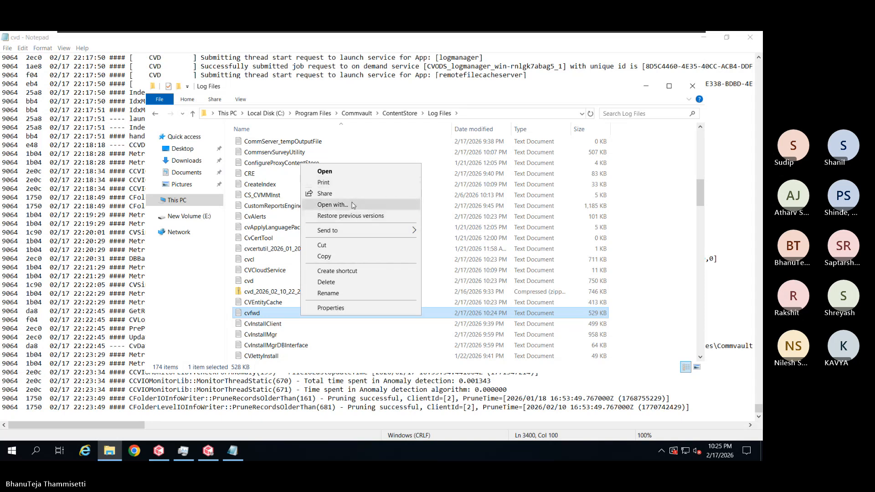
click(327, 172)
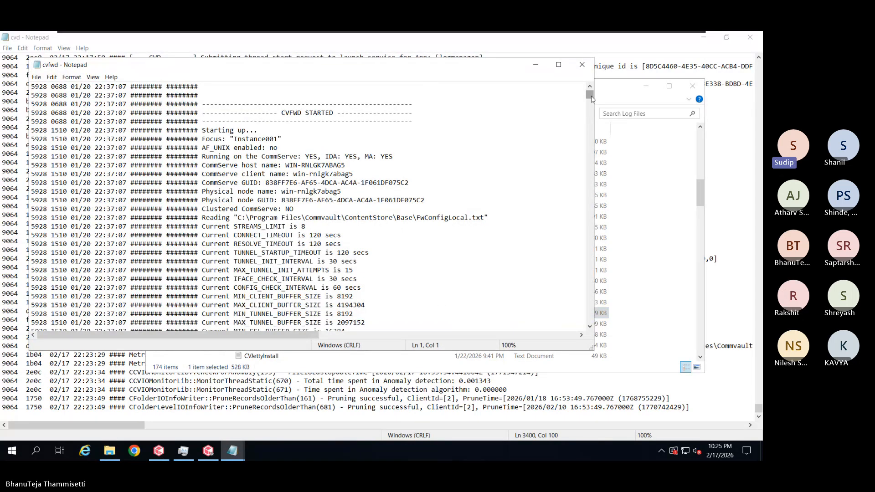
Maximize the cvfwd log at its newest 22:24 entries and read the win-rnlgk7abag5_2_Node tunnel errors
drag(590, 95, 593, 320)
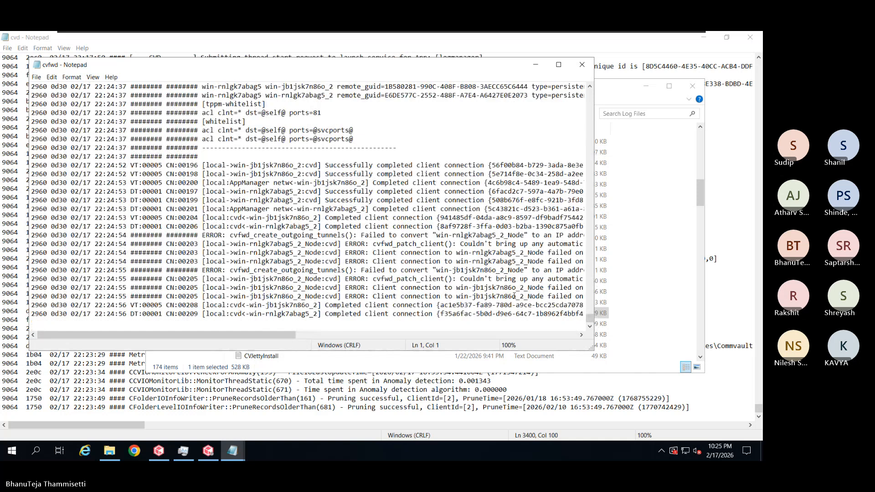
click(559, 65)
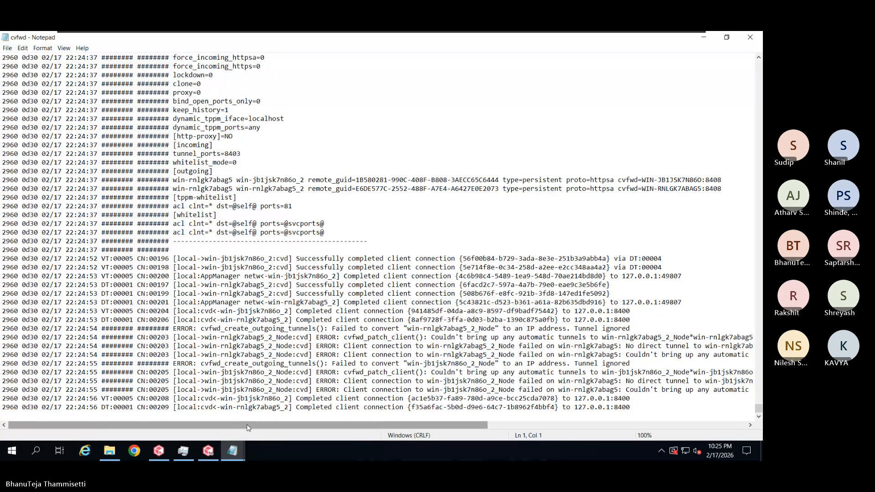
drag(248, 427, 325, 427)
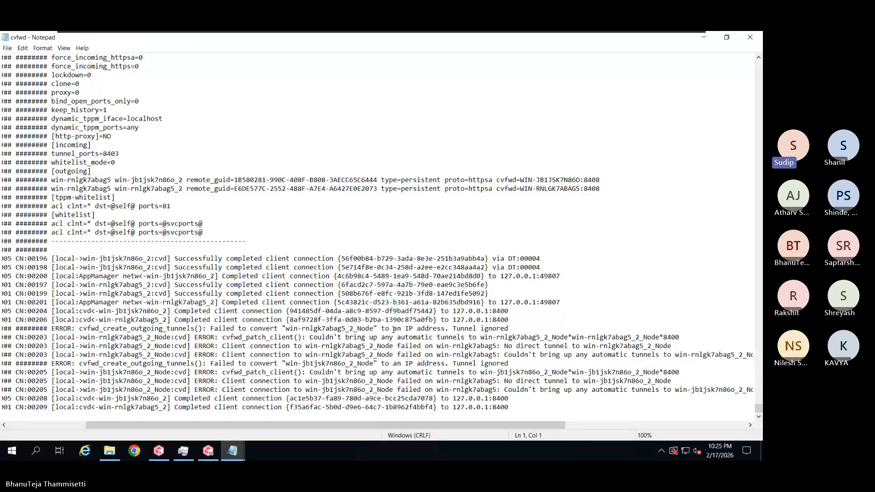
click(510, 328)
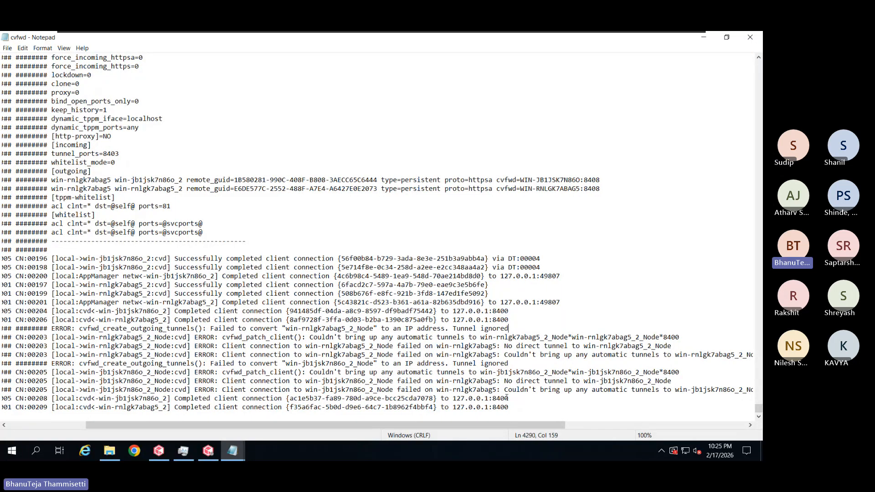
drag(496, 425, 596, 425)
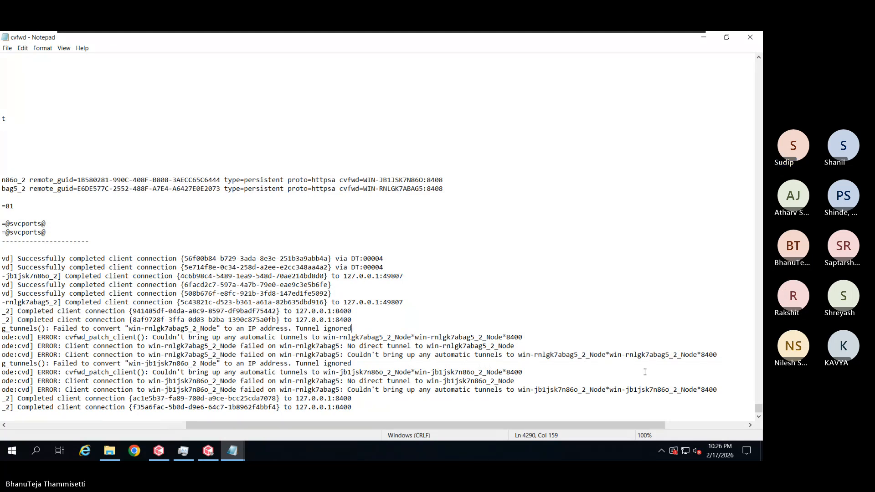
drag(560, 427, 544, 427)
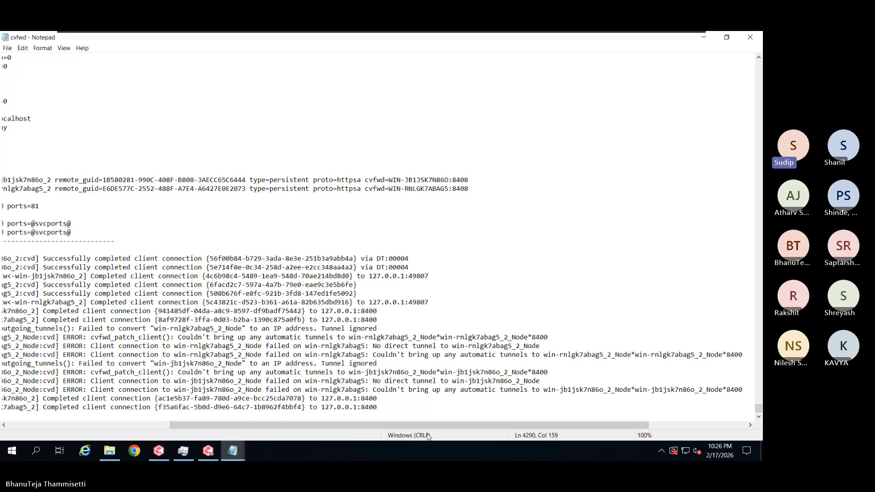
drag(335, 429, 205, 428)
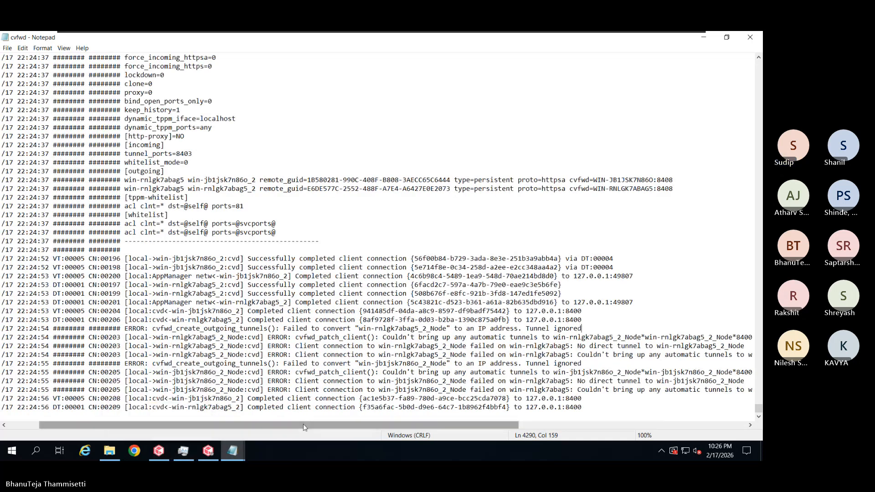
drag(306, 424, 277, 417)
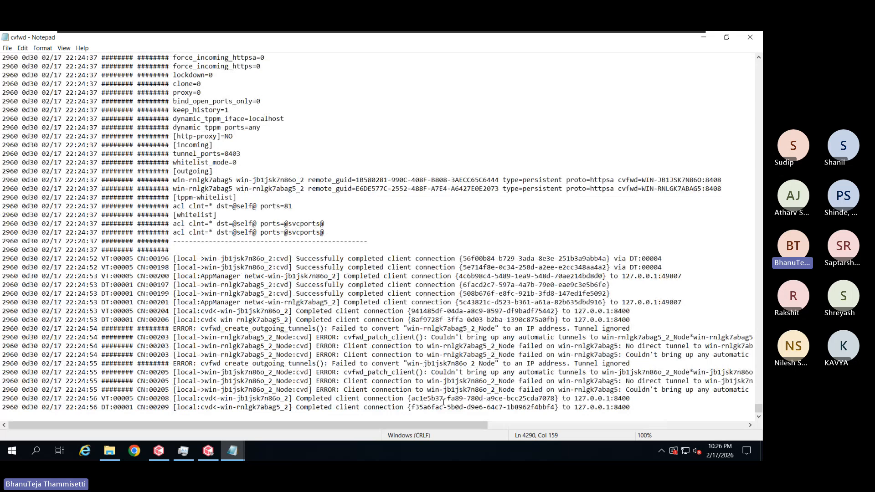
Review the active and passive nodes in CommServe LiveSync settings, then close back to Client Computers
click(159, 451)
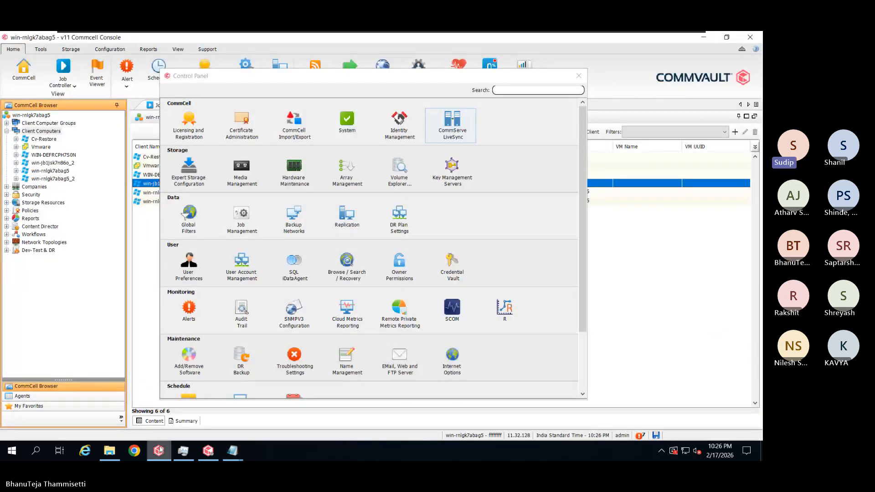
double_click(465, 131)
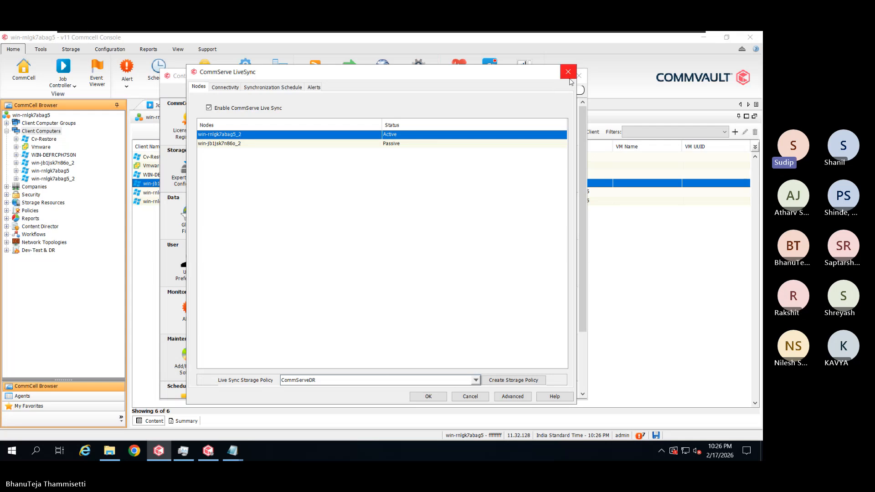
click(570, 76)
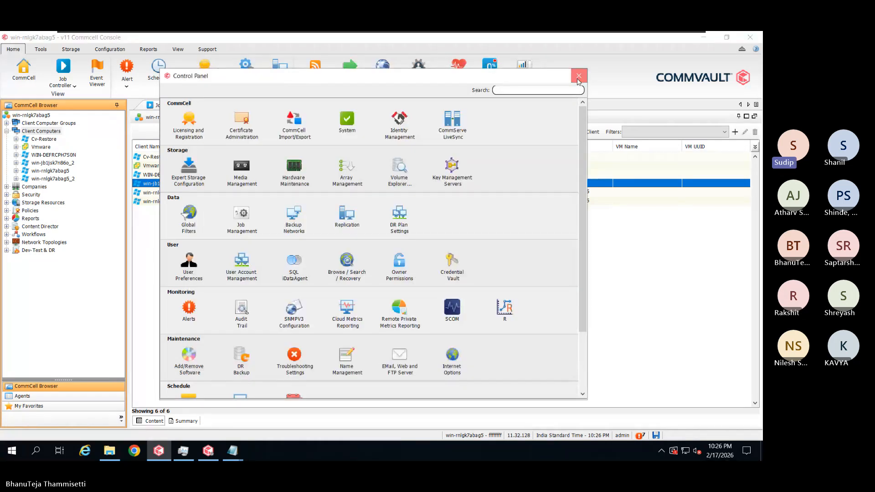
click(578, 77)
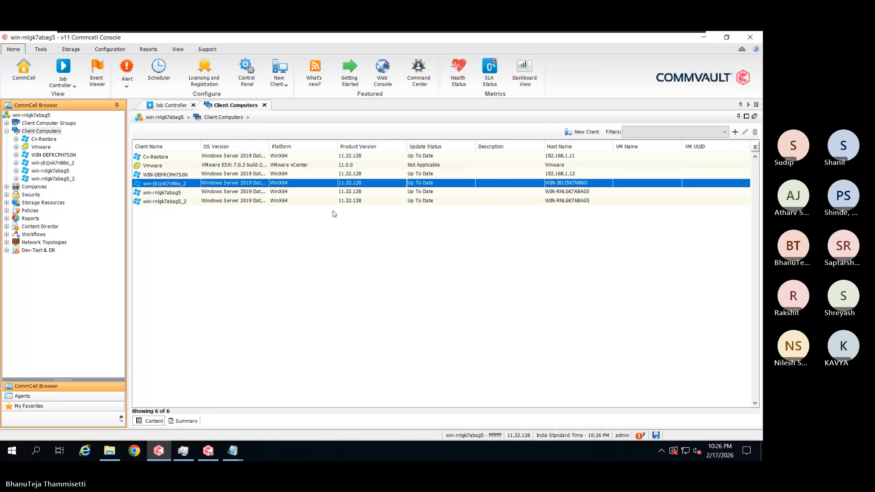
Refresh the client list and confirm in the Job Controller that no jobs are running
click(177, 50)
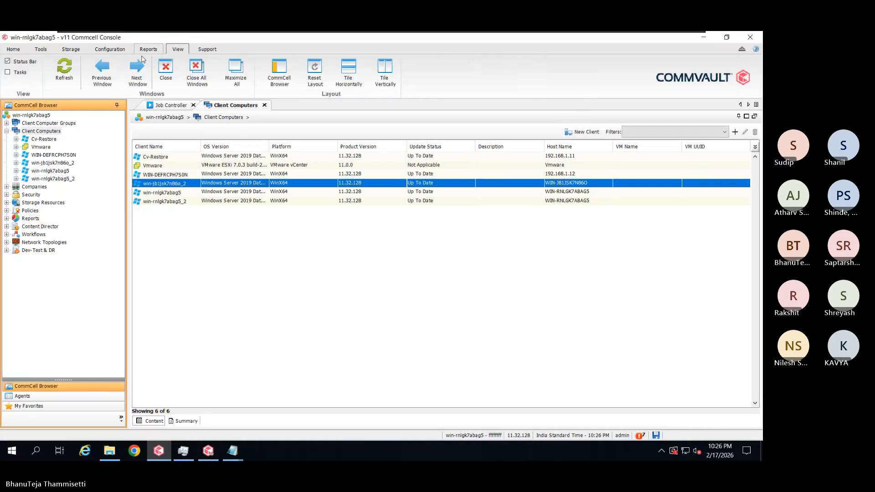
click(76, 75)
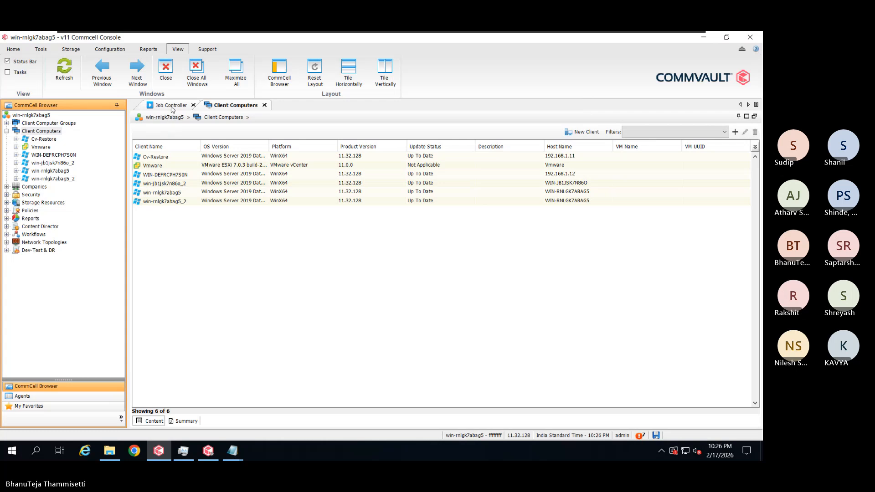
click(173, 107)
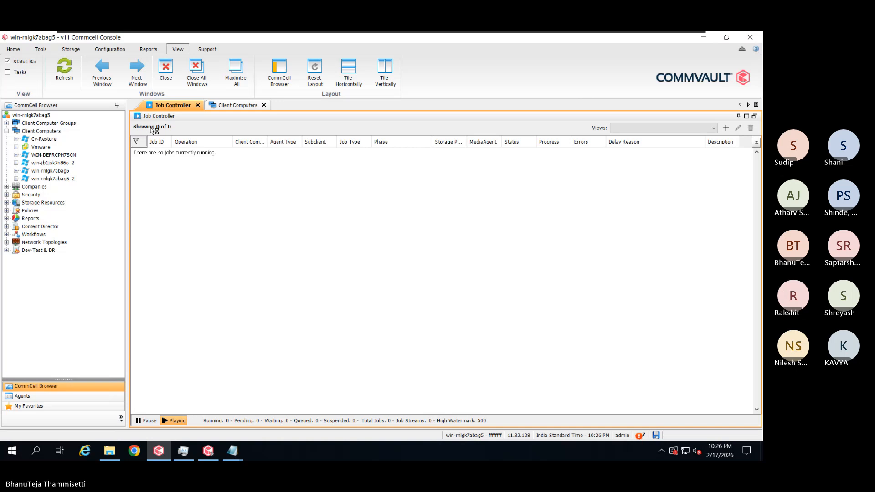
click(66, 75)
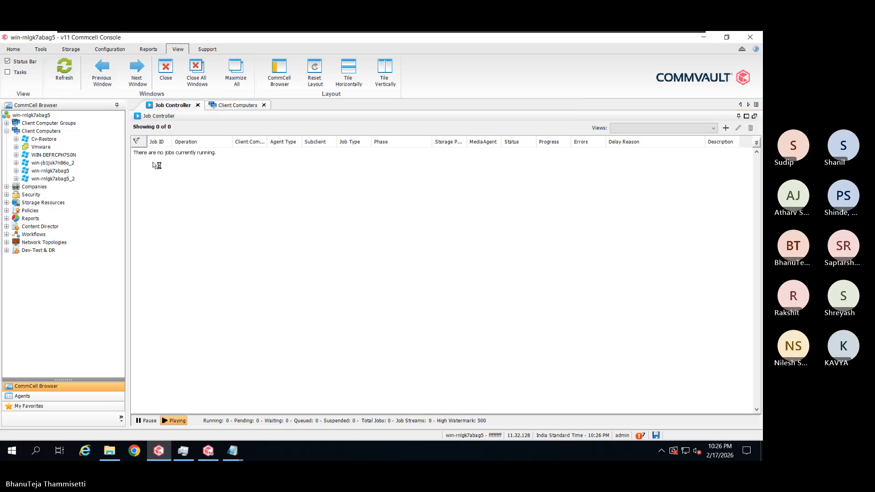
Open the Storage Policies and Schedule Policies lists under Policies
double_click(30, 212)
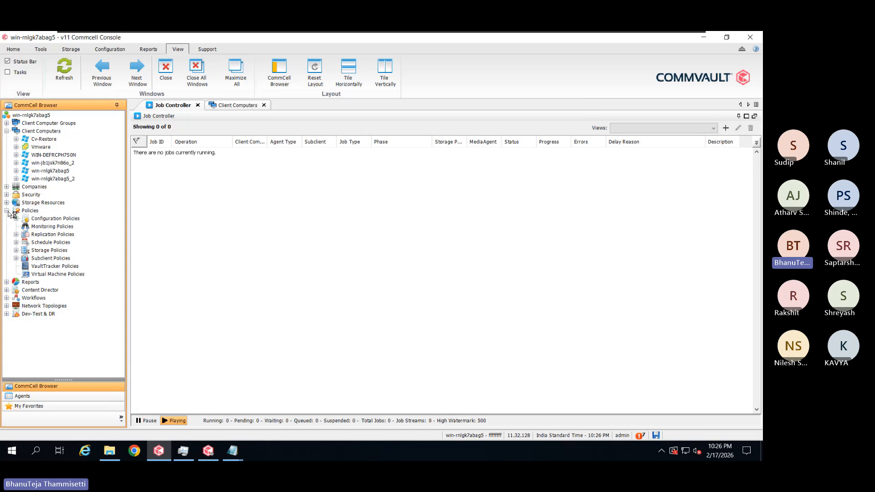
double_click(42, 251)
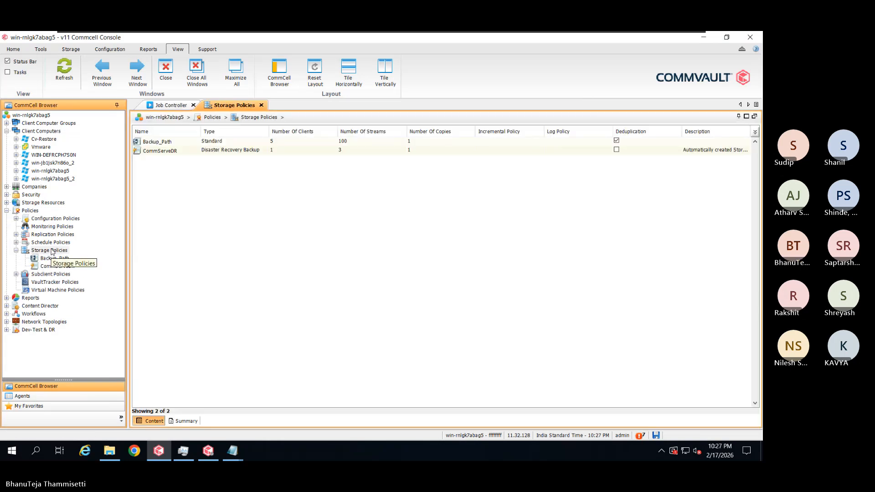
click(50, 243)
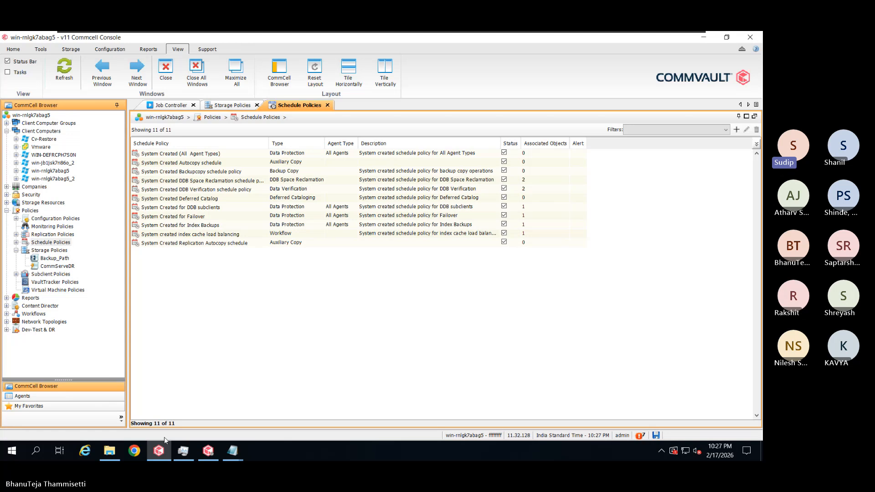
Launch Commvault Process Manager from the Start menu and maximize its Failover Assistant tab
click(11, 451)
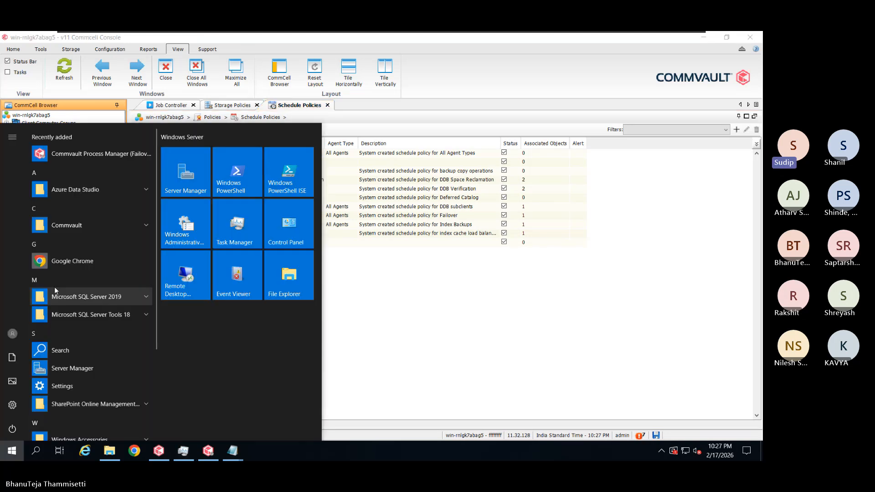
click(66, 226)
click(69, 287)
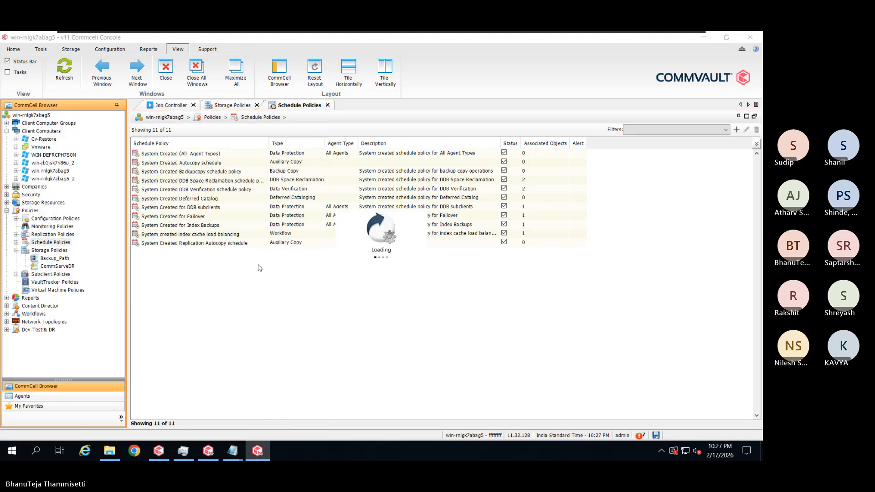
click(485, 133)
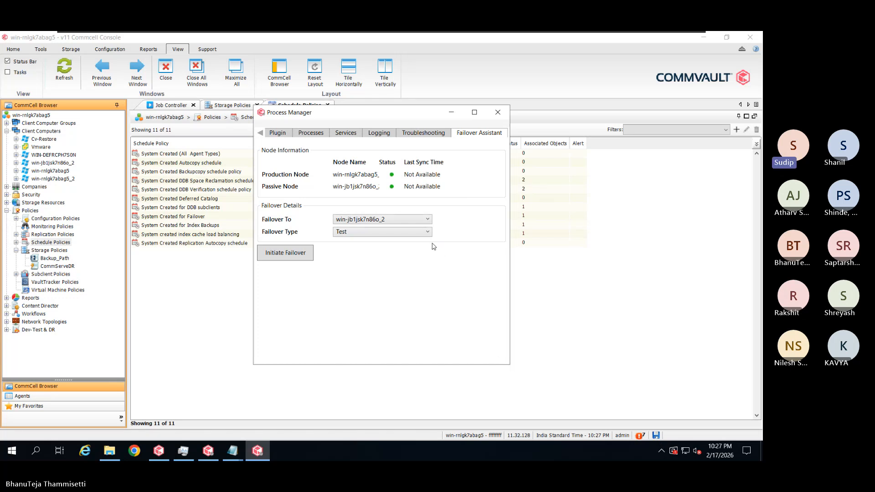
click(474, 112)
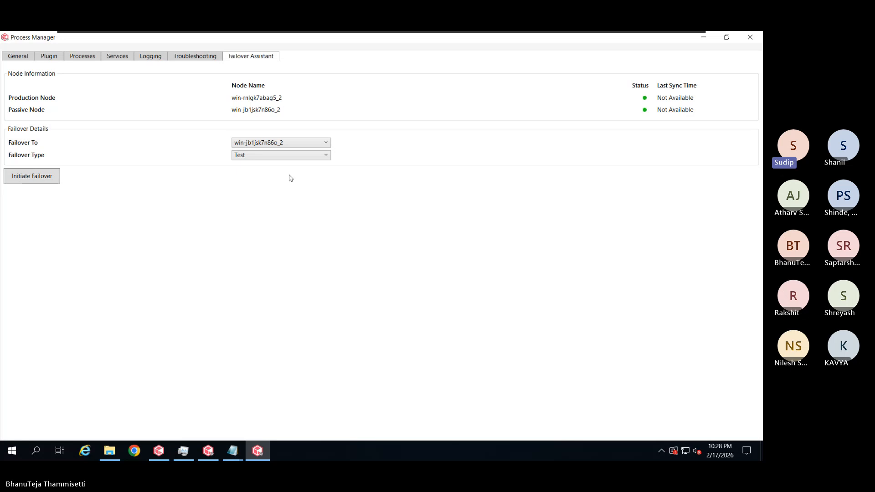
click(319, 145)
click(319, 152)
click(305, 156)
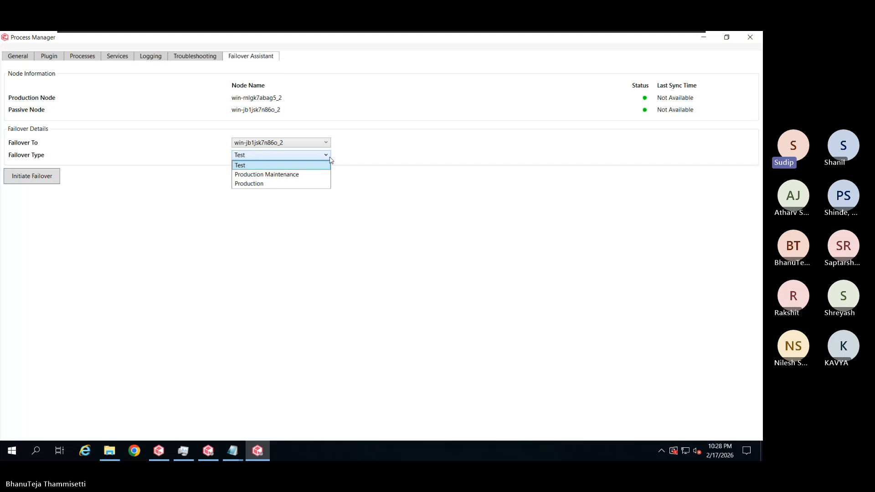
click(373, 183)
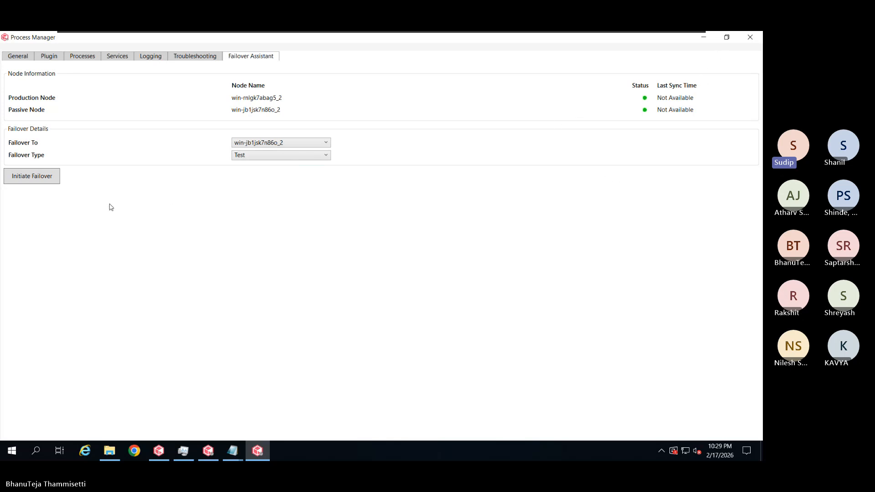
Initiate the test failover to win-jb1jsk7n86o_2, confirm it, and view its progress log
click(57, 184)
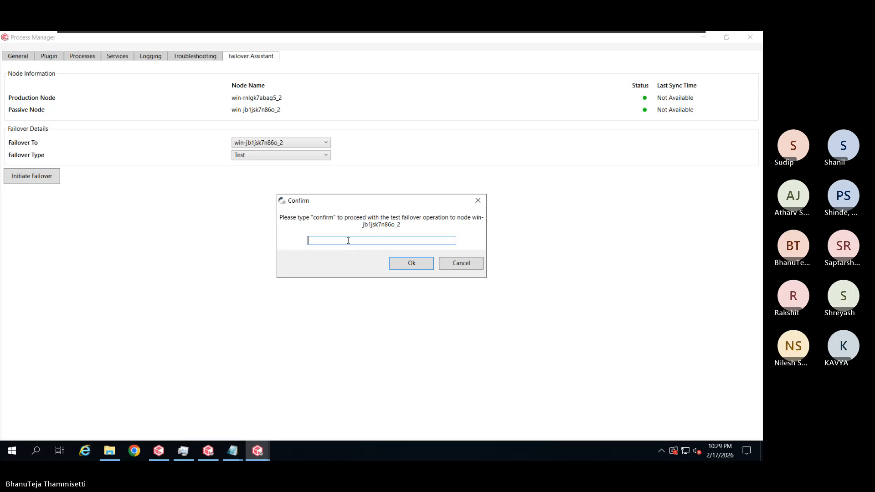
text(onfirm)
click(395, 264)
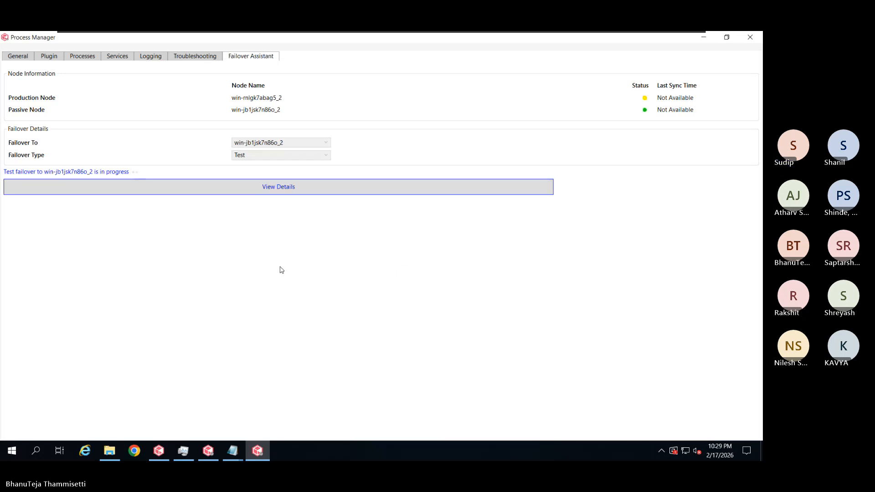
click(274, 191)
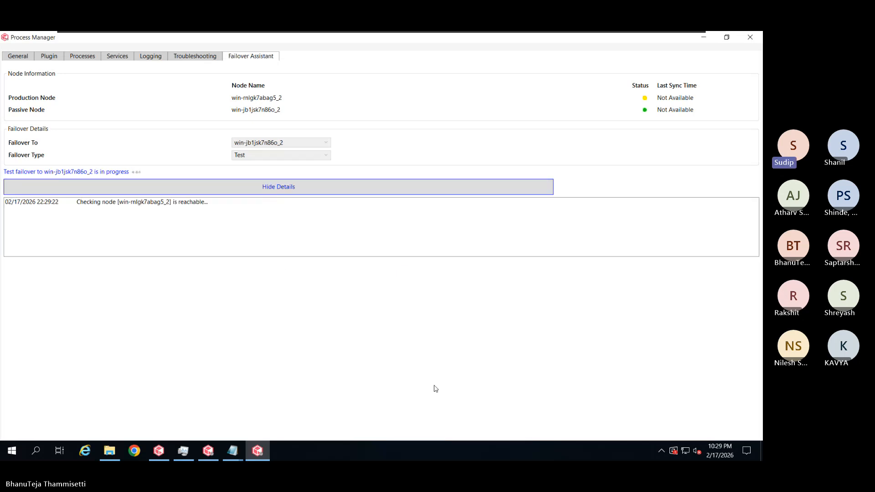
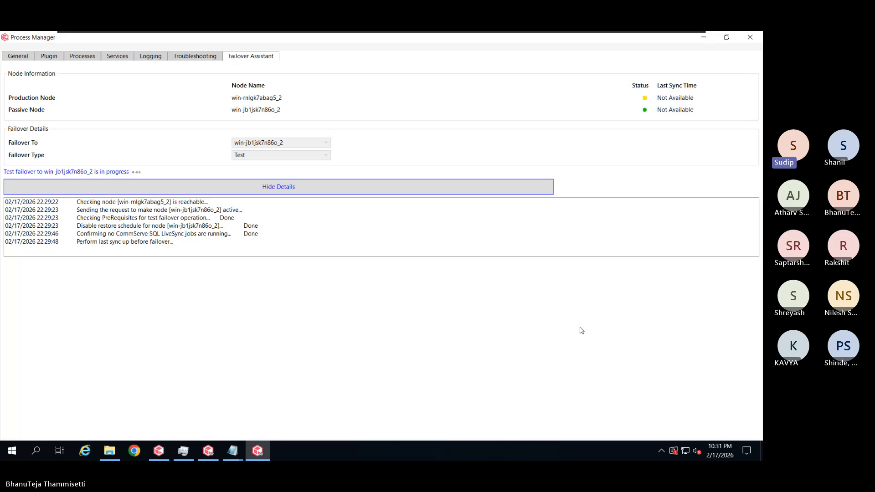
Switch to the CommCell Console's running job list, which shows full SQL backup job 1055 waiting at 0%
click(208, 451)
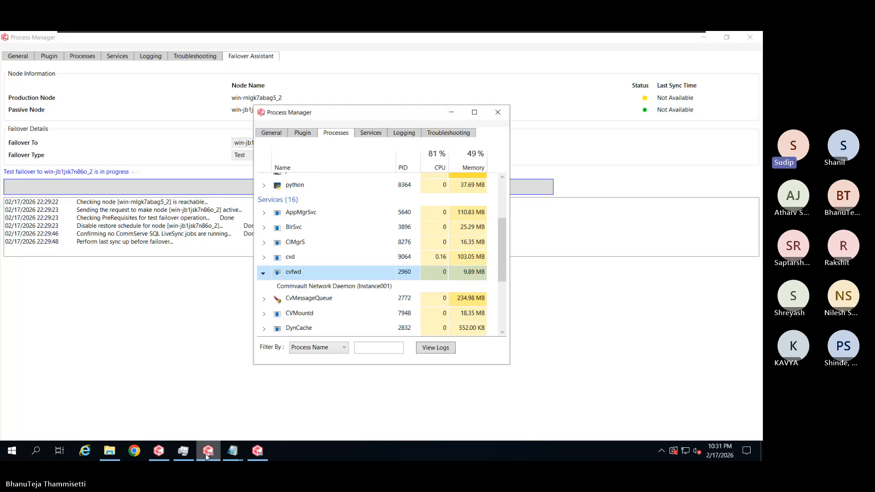
click(167, 456)
click(175, 106)
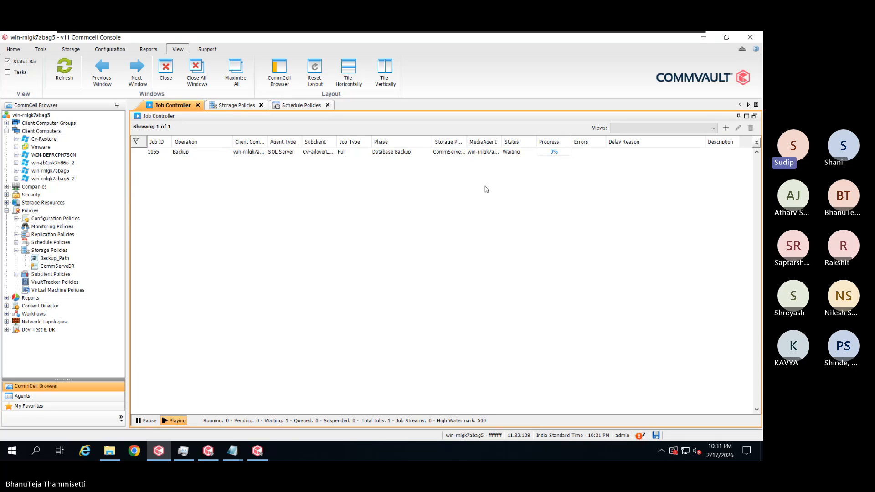
Widen the Status, MediaAgent and Subclient columns to read CvFailoverLogShipping, then select job 1055
drag(537, 144, 555, 144)
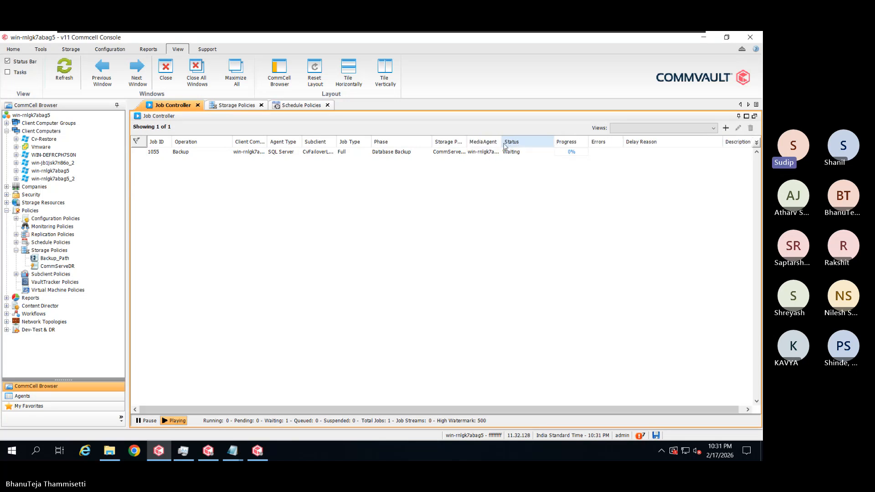
drag(502, 144, 523, 147)
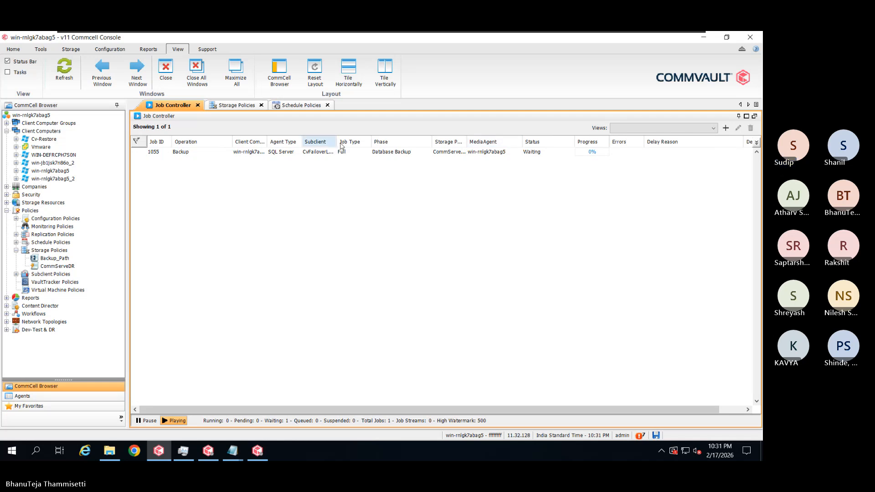
drag(337, 144, 350, 145)
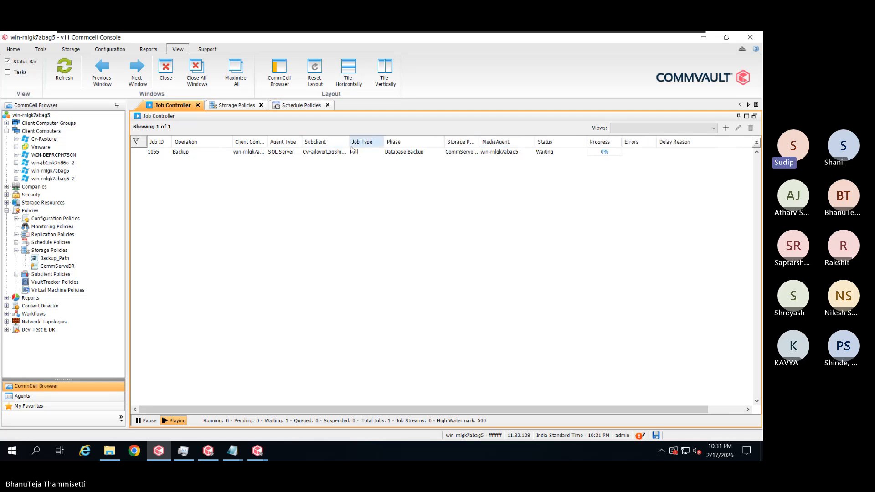
drag(349, 142, 367, 143)
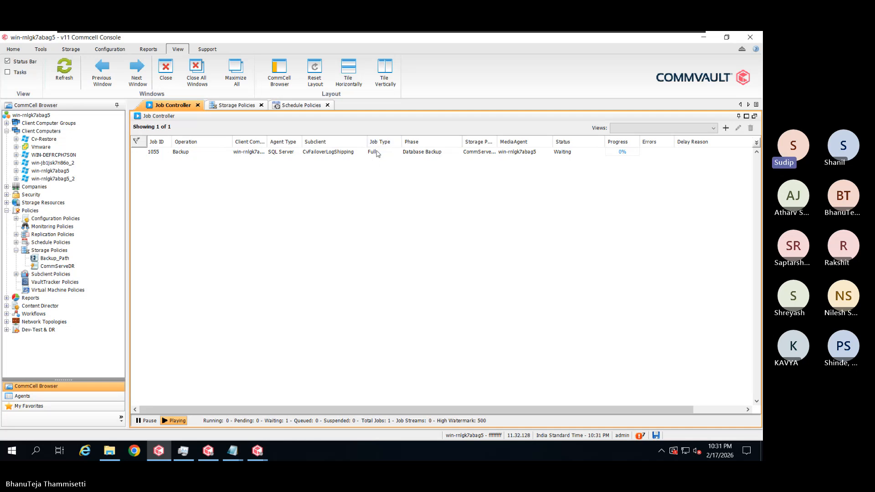
click(383, 154)
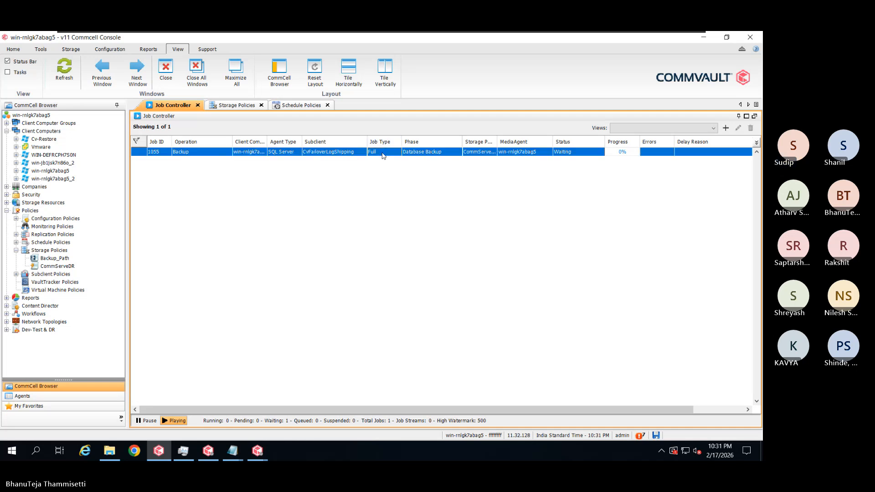
Open job 1055's details and review its Streams, Attempts and Events tabs
double_click(383, 154)
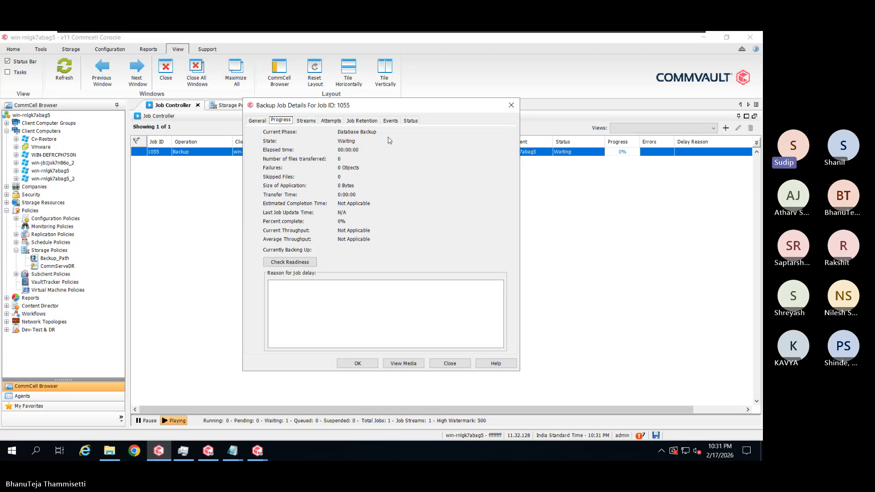
click(411, 122)
click(306, 120)
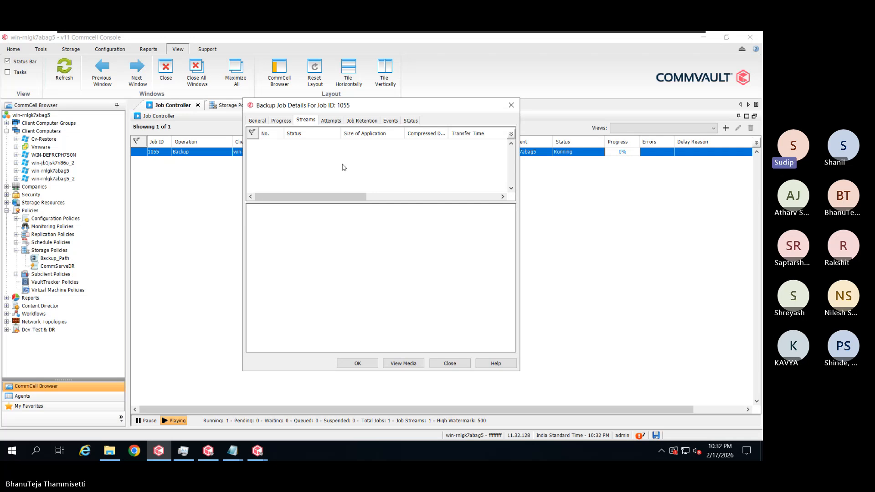
click(577, 161)
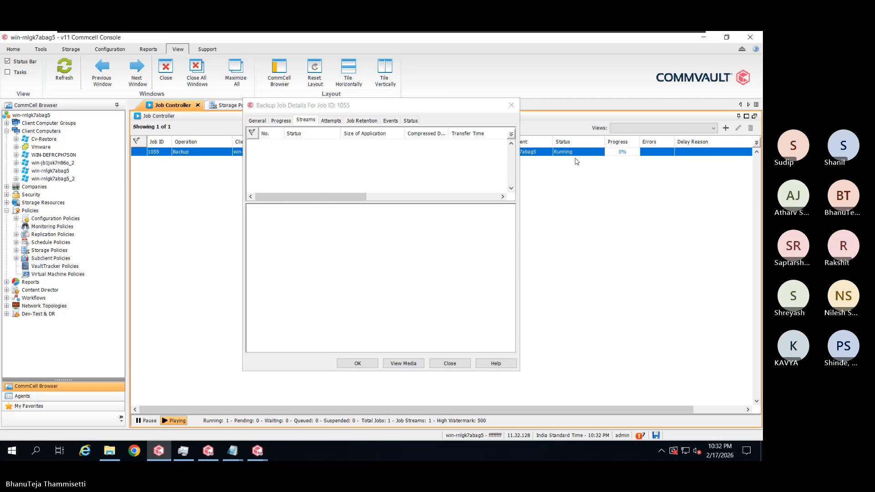
click(333, 121)
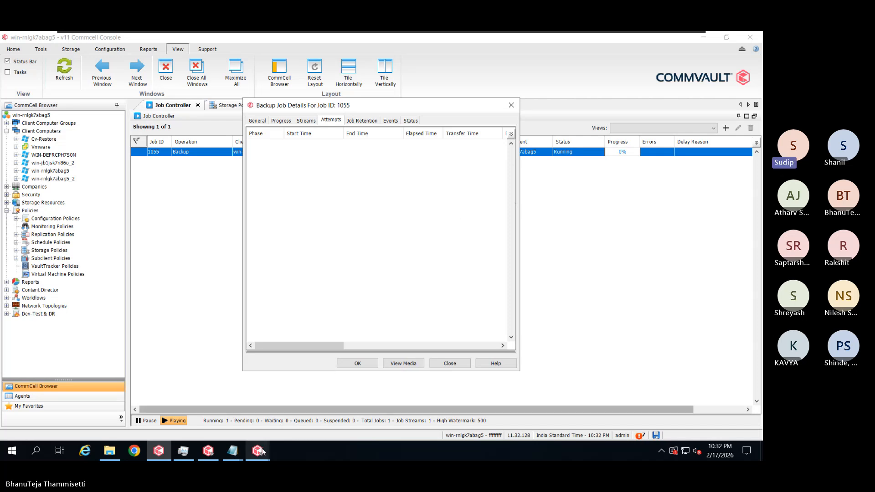
mouse_move(262, 451)
click(390, 121)
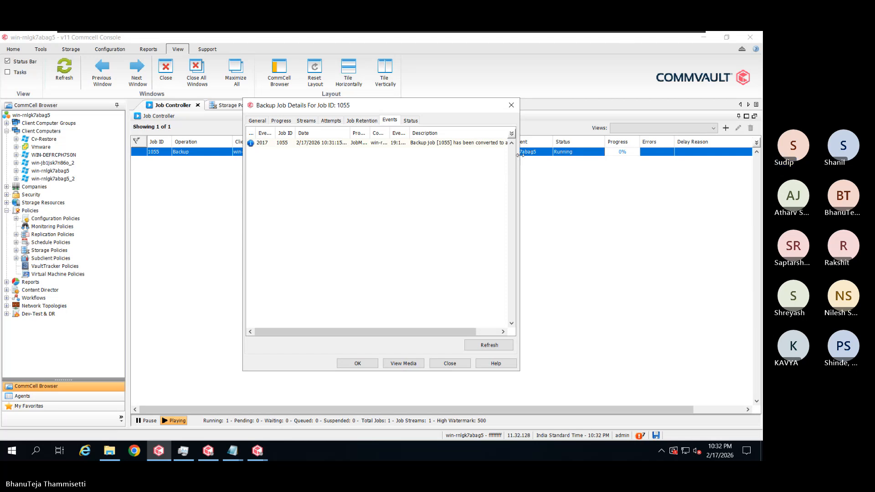
Widen the details window and refresh the Status tab: three databases completed, four pending
drag(520, 155, 625, 157)
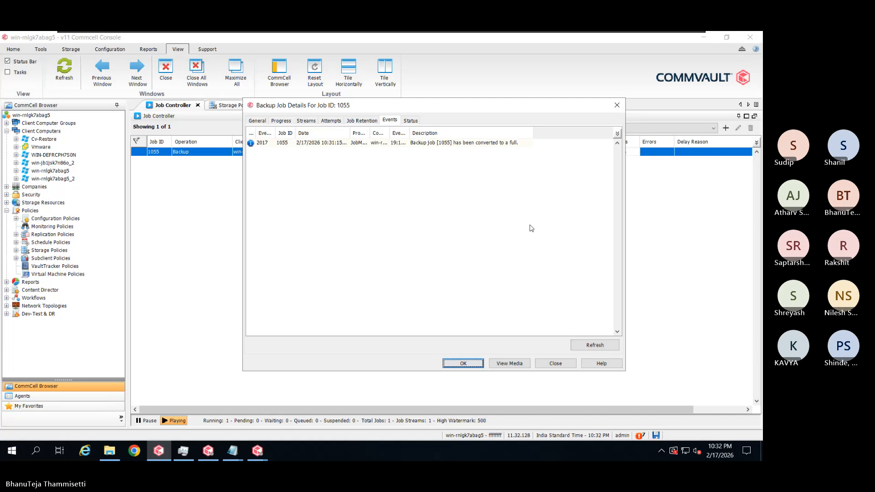
click(411, 121)
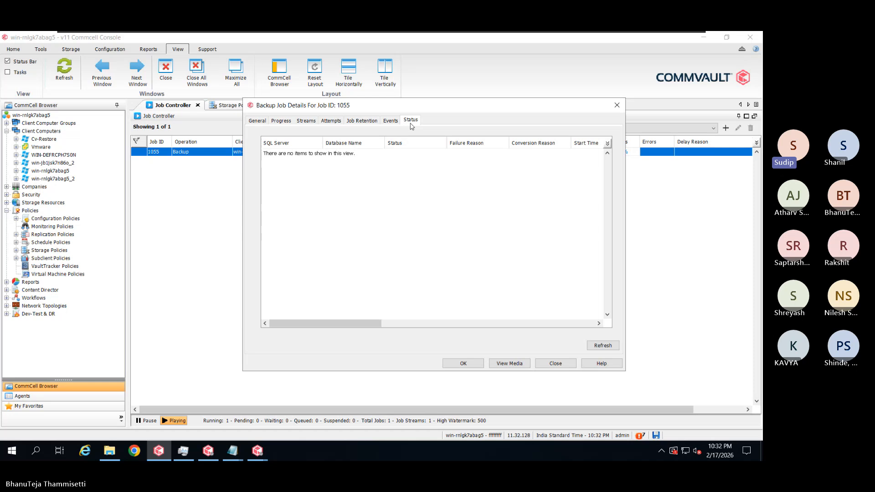
click(610, 345)
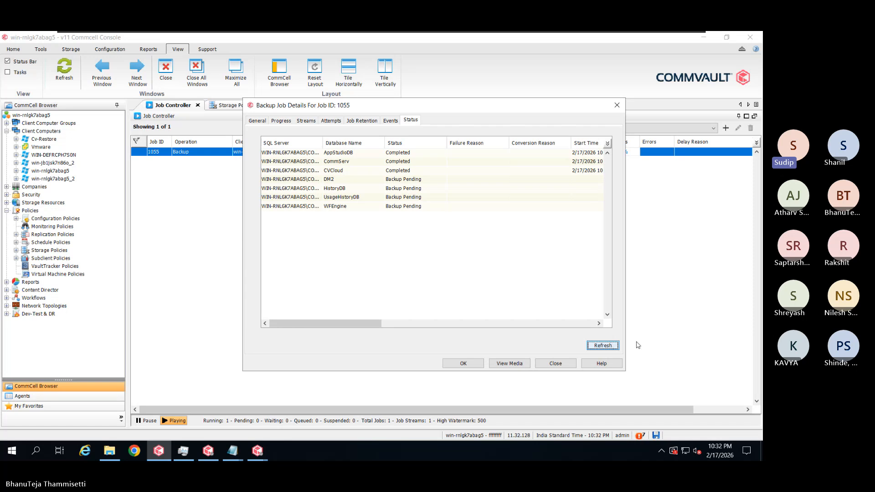
Enlarge the job 1055 status view to reveal End Time, Backup Size, First LSN and Last LSN columns
drag(625, 221, 759, 217)
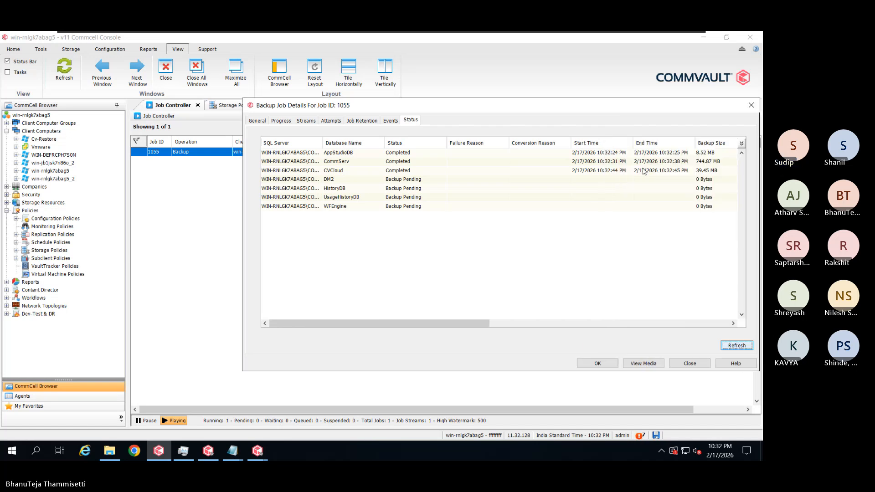
drag(613, 109, 452, 84)
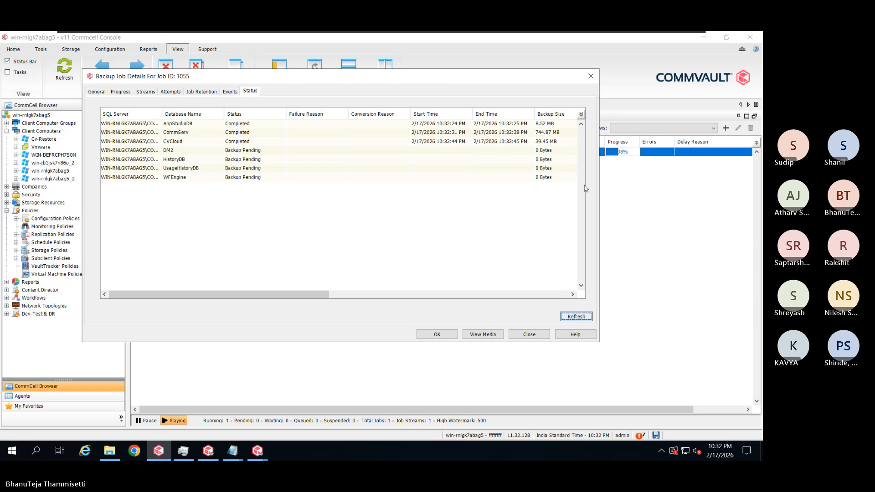
drag(599, 190, 656, 191)
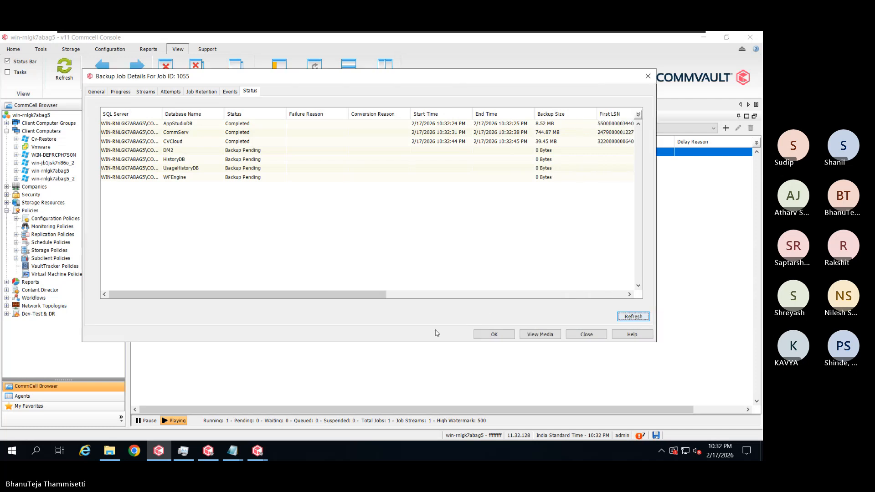
drag(418, 343, 416, 373)
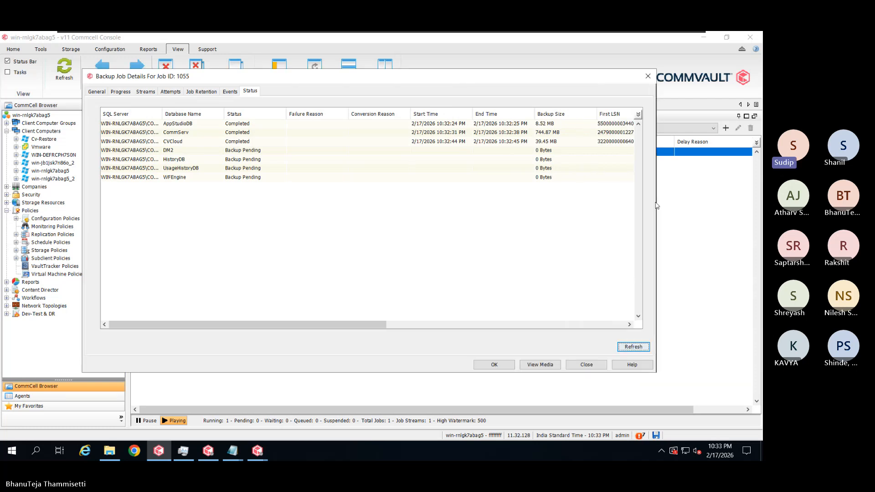
drag(658, 198, 757, 196)
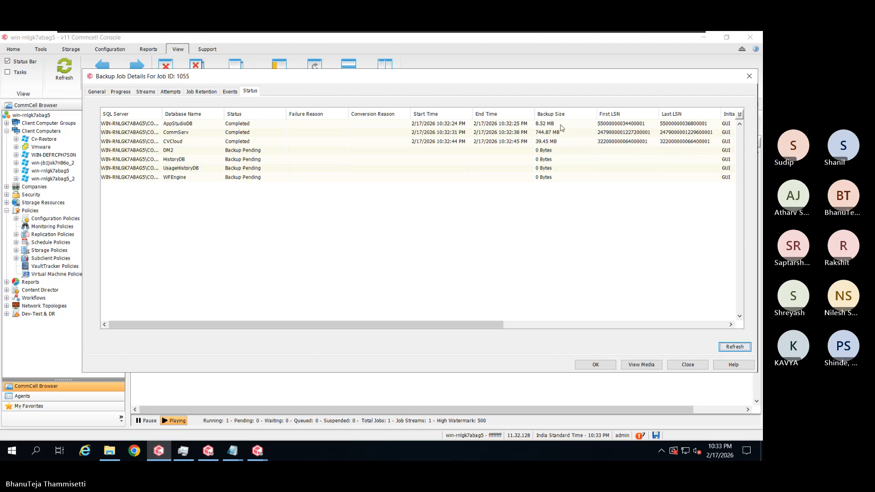
Sort by Backup Size descending with CommServ (744.87 MB) first, and widen the SQL Server column
click(547, 114)
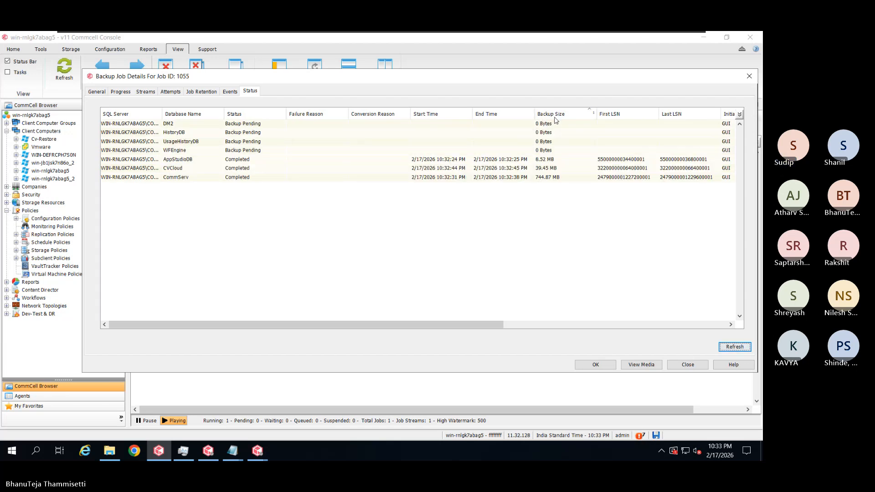
click(554, 116)
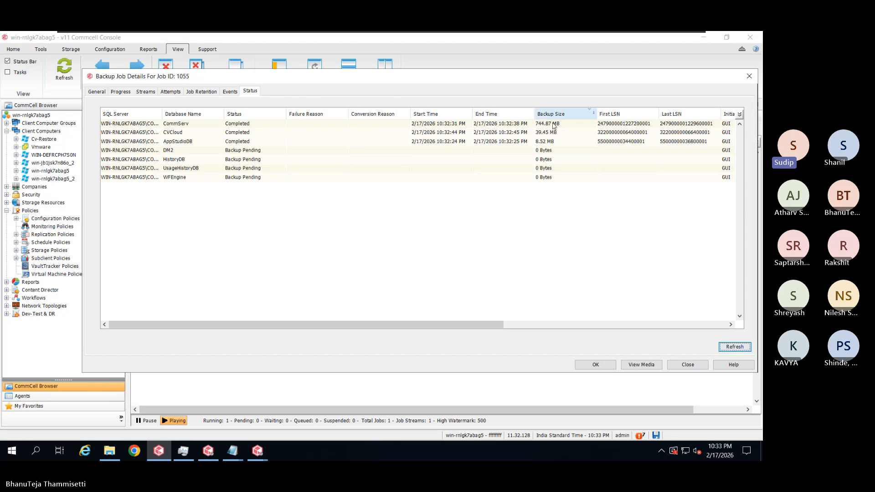
click(554, 125)
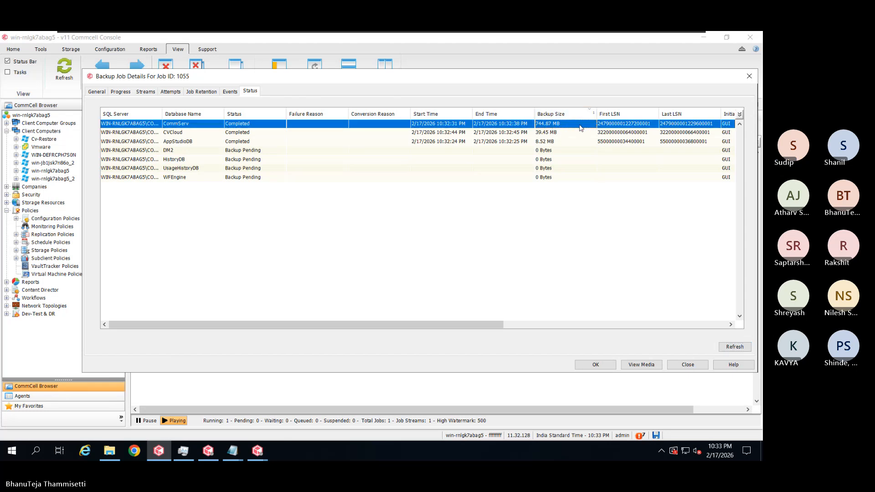
mouse_move(494, 327)
mouse_down()
mouse_move(740, 319)
mouse_move(492, 343)
mouse_up()
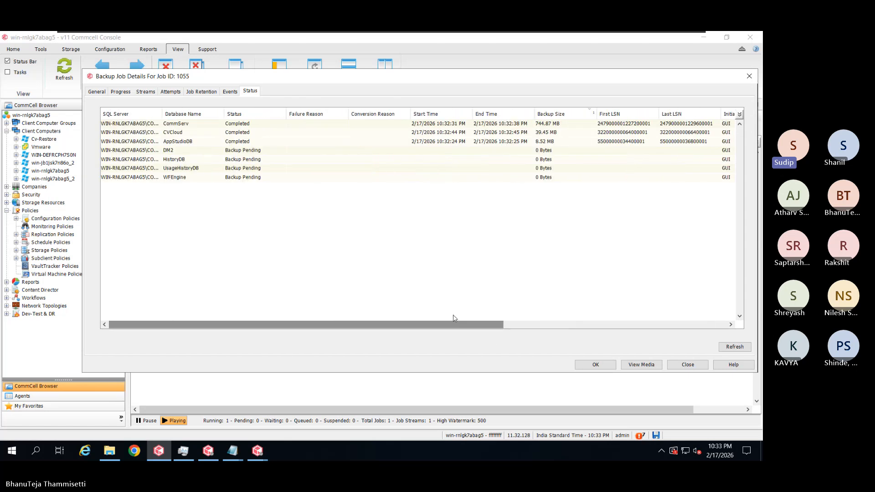
drag(162, 114, 197, 114)
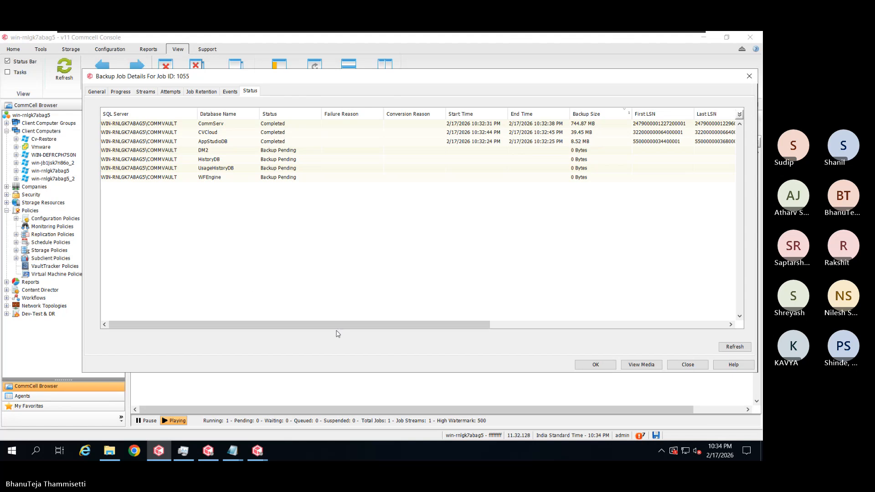
drag(341, 326, 532, 324)
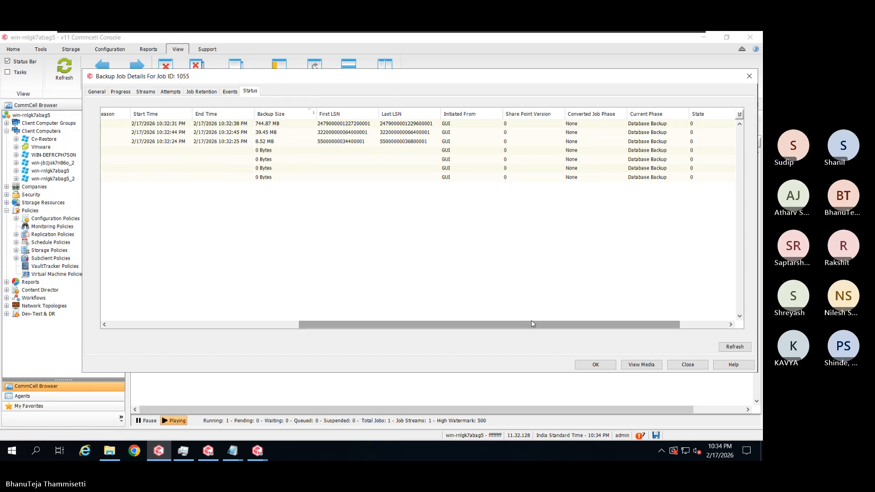
drag(565, 325, 644, 315)
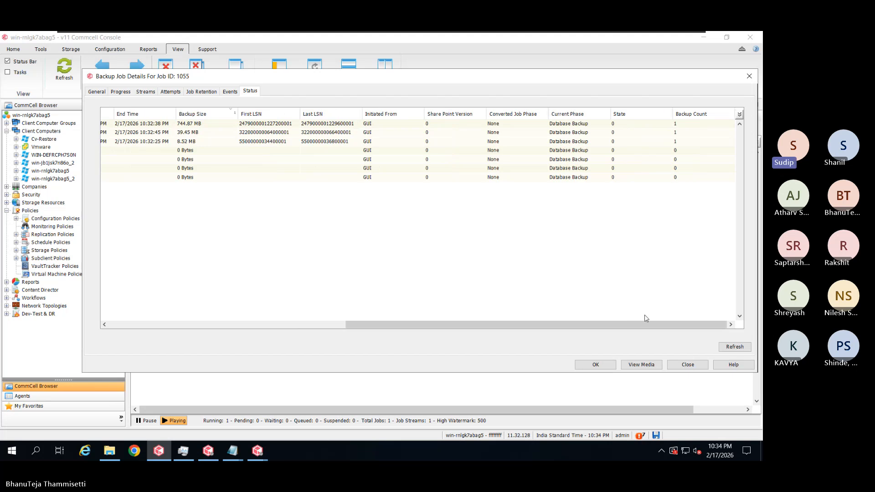
Check job 1055's Streams, Attempts and Progress tabs, then close its details
click(142, 93)
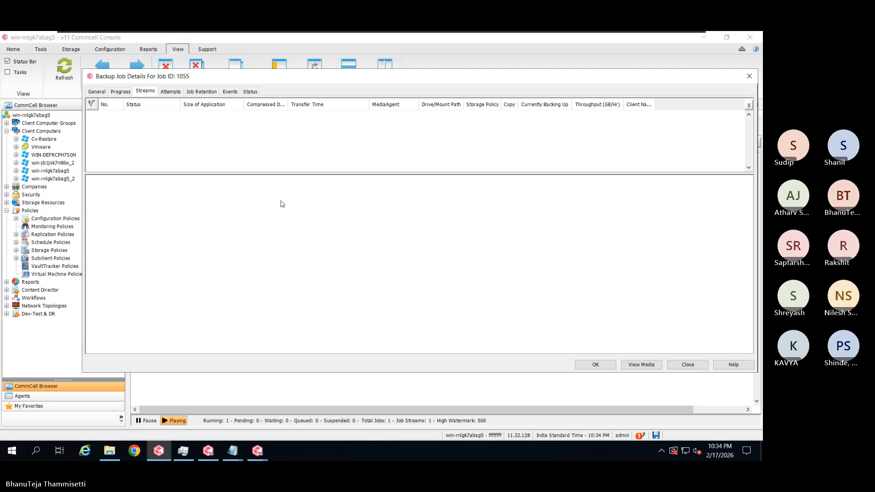
click(165, 91)
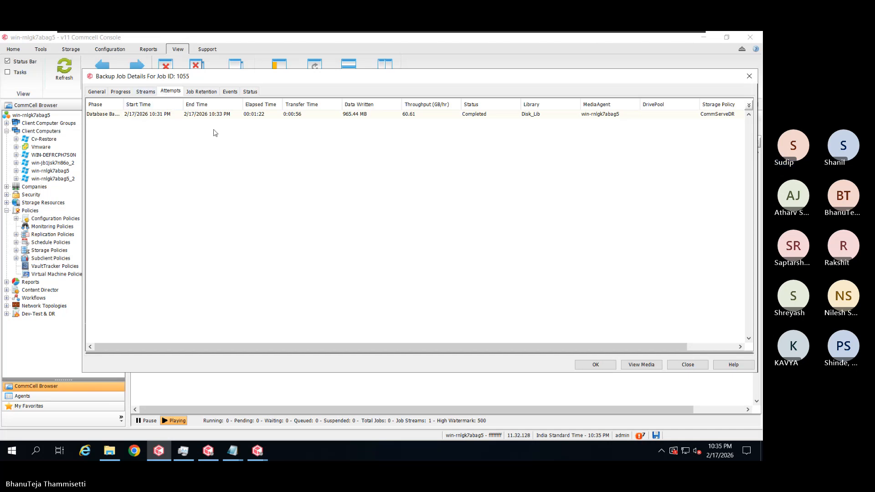
click(117, 92)
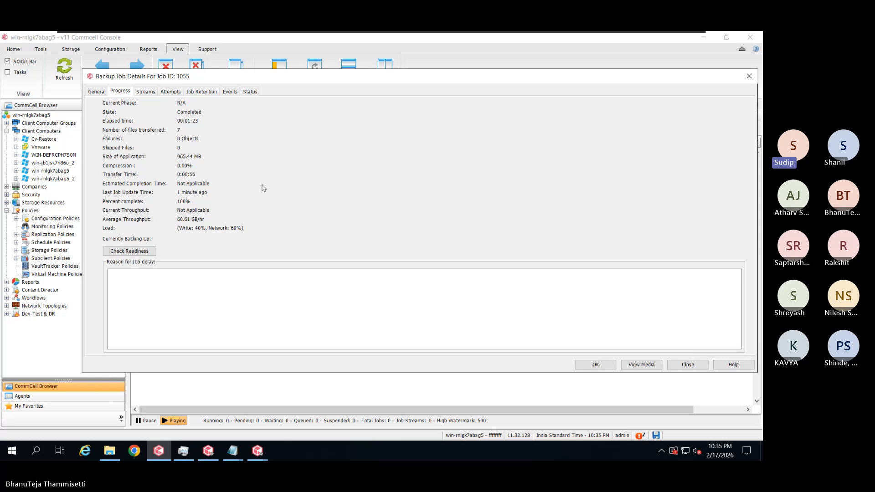
click(696, 365)
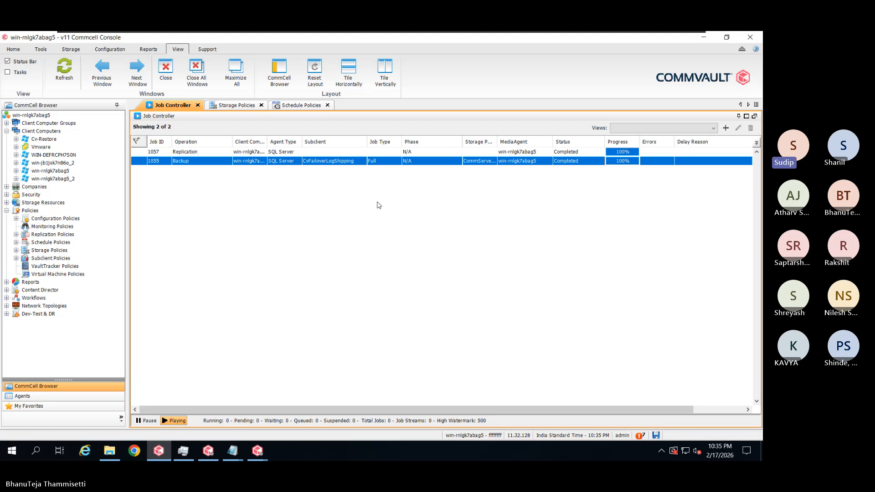
Open replication job 1057's Events and widen the dialog and Description column to read duration 00:01:02
click(287, 152)
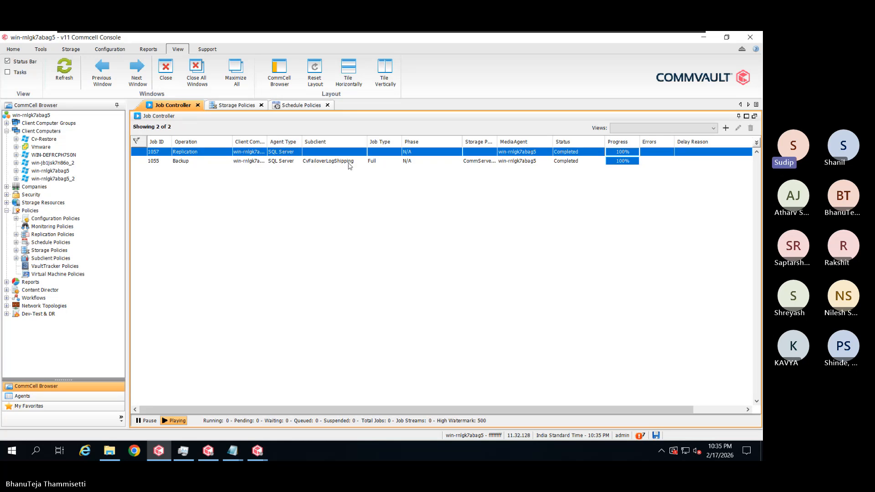
double_click(324, 155)
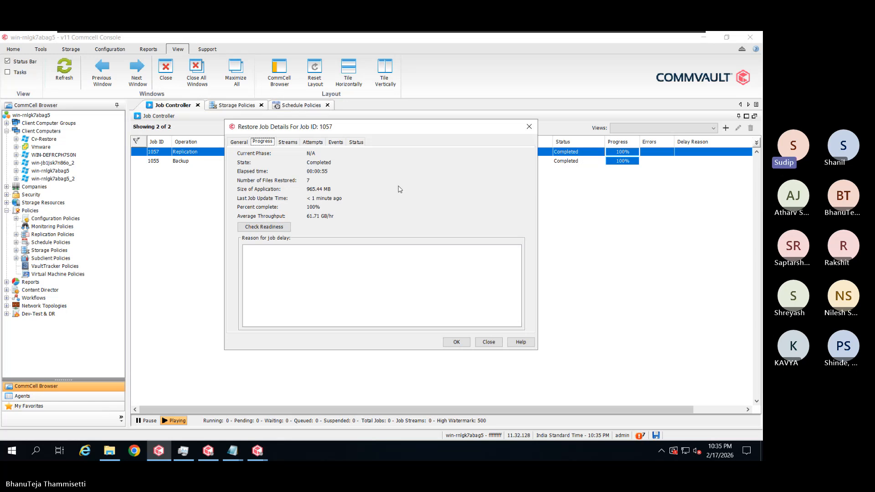
click(335, 141)
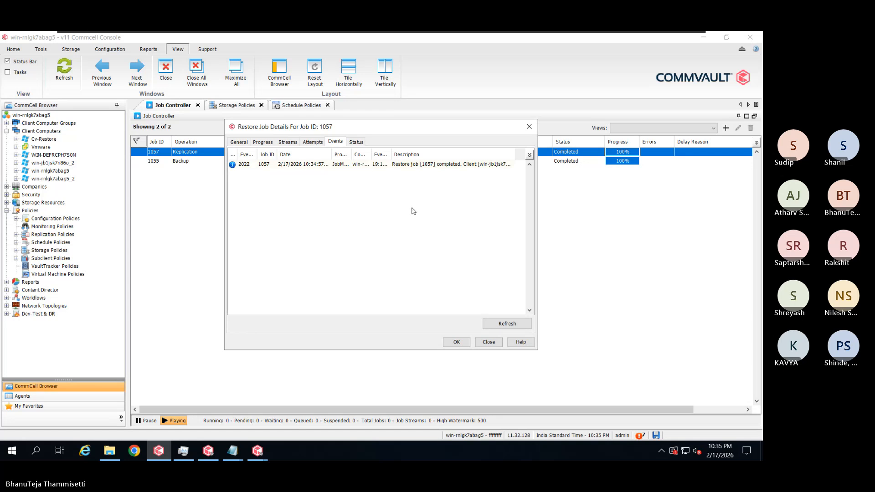
drag(539, 169, 582, 173)
drag(515, 156, 597, 157)
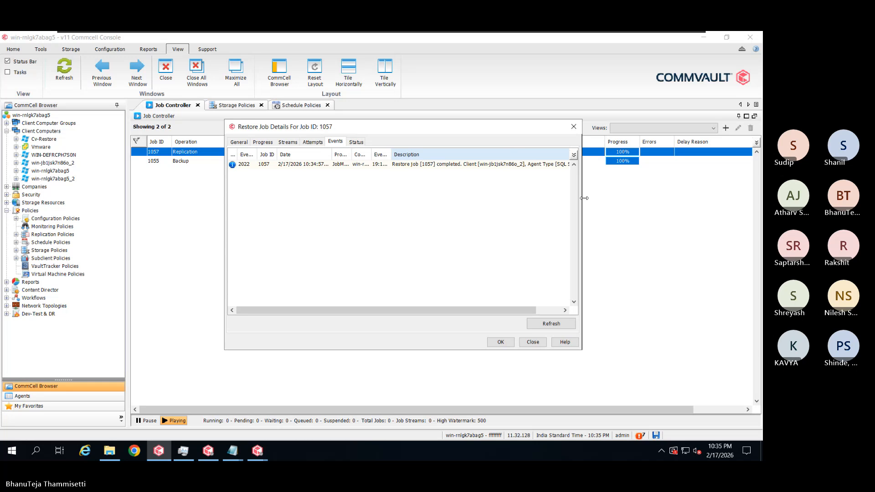
drag(582, 197, 739, 206)
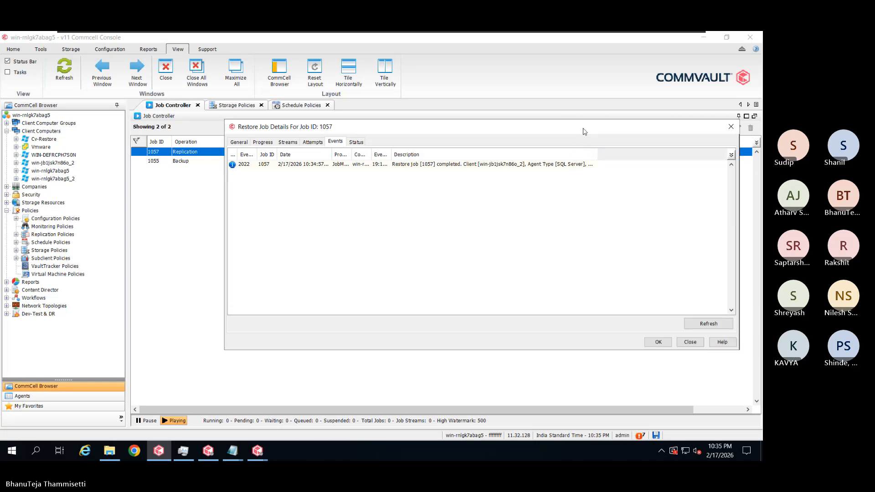
drag(586, 128, 429, 90)
drag(443, 121, 561, 119)
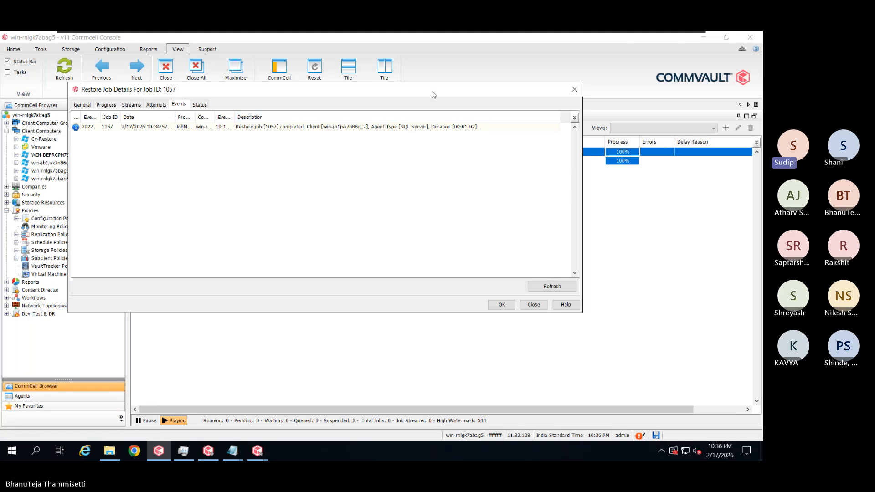
drag(435, 88, 524, 190)
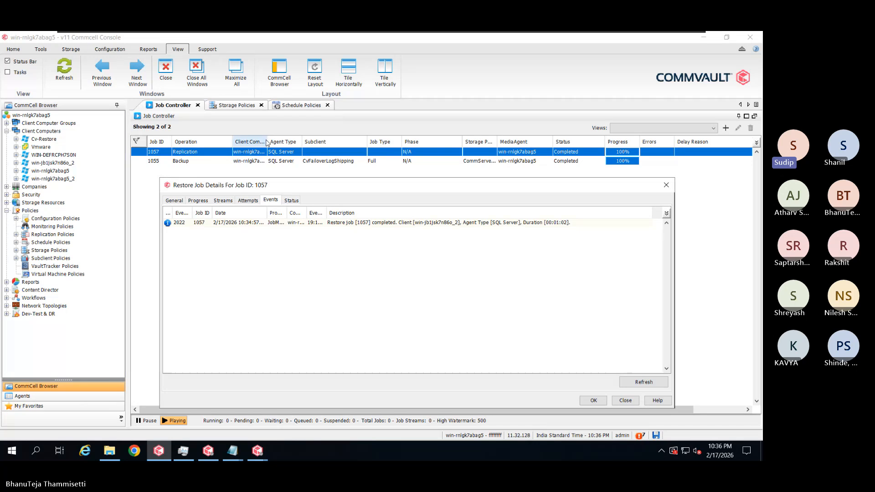
Widen the Client Computer column to show full names, then close job 1057's details with OK
drag(267, 143, 297, 144)
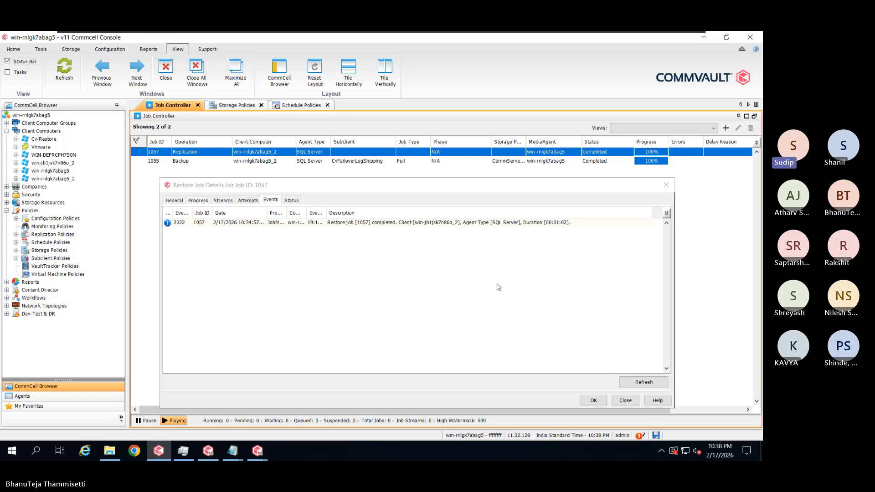
click(598, 401)
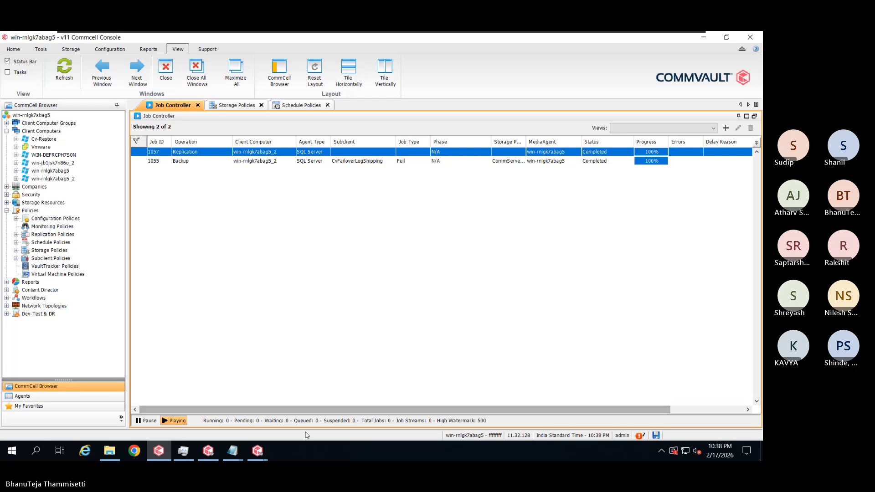
In the Failover Assistant log, highlight the Failed entry, then return to the CommCell Console
mouse_move(258, 447)
click(250, 415)
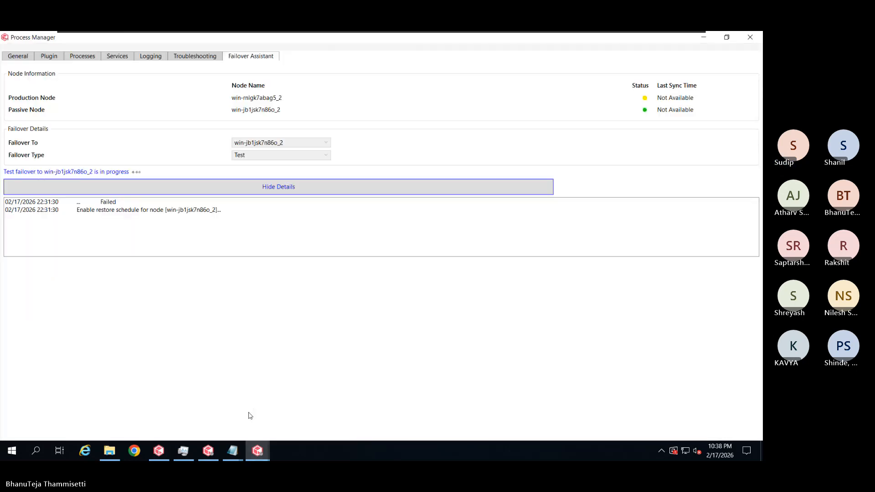
click(131, 251)
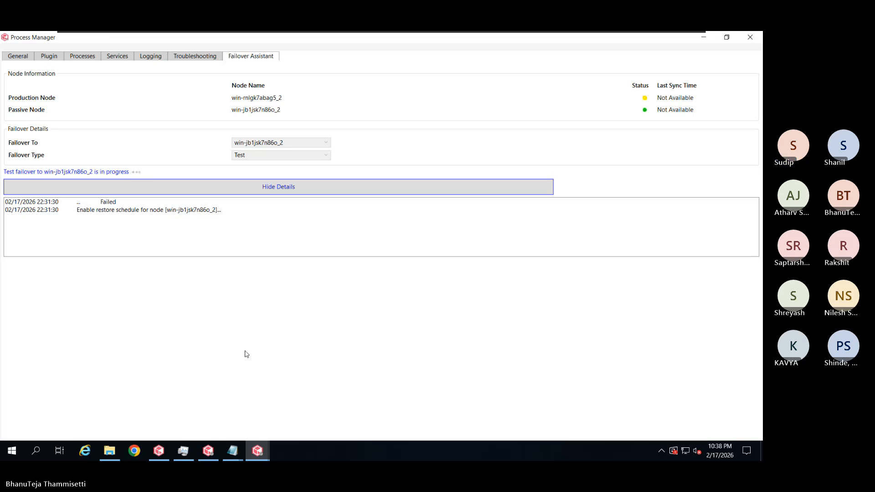
click(102, 207)
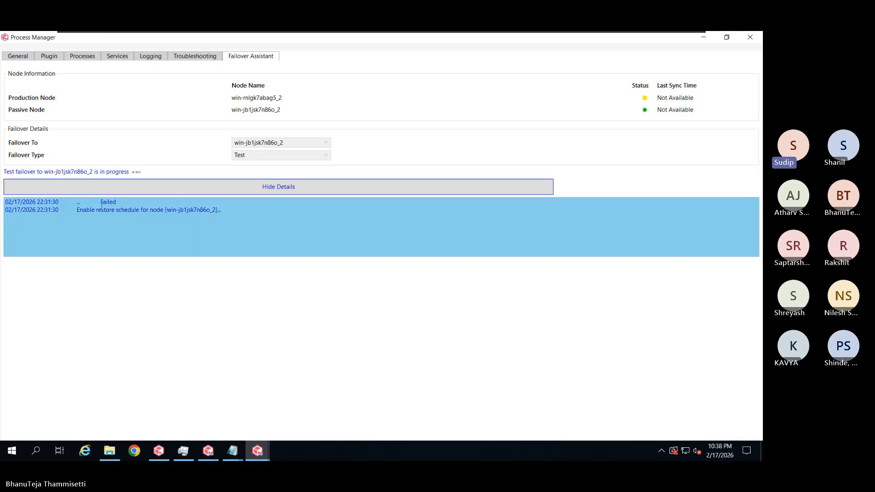
drag(100, 203, 119, 202)
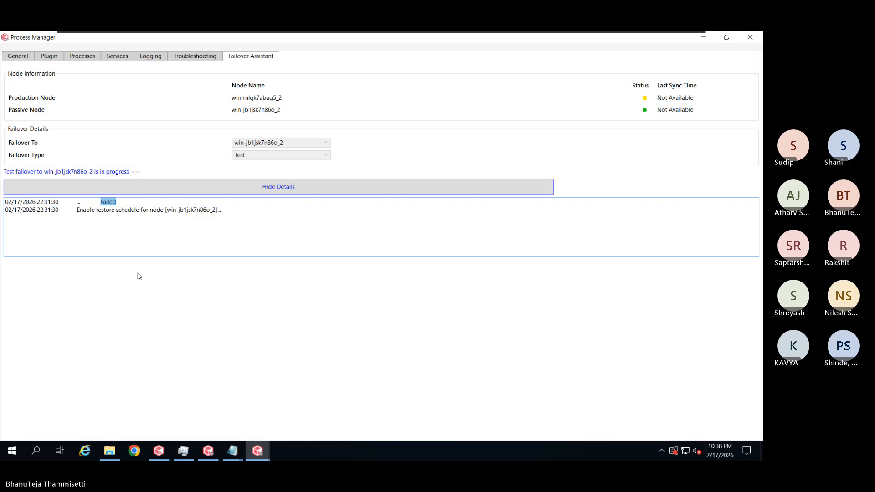
click(311, 291)
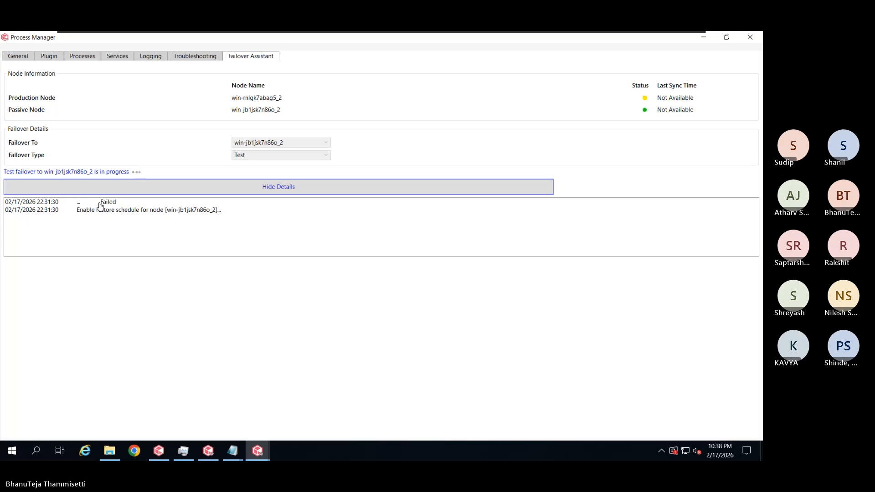
drag(99, 202, 117, 202)
click(139, 318)
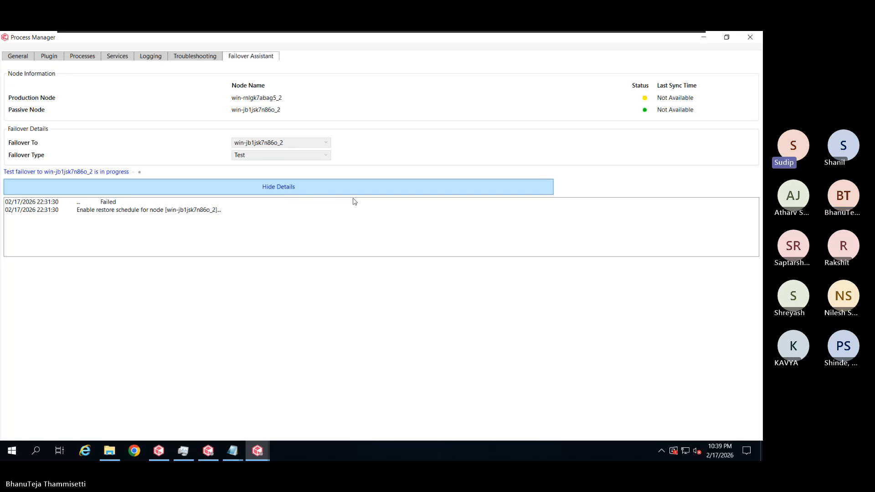
click(208, 451)
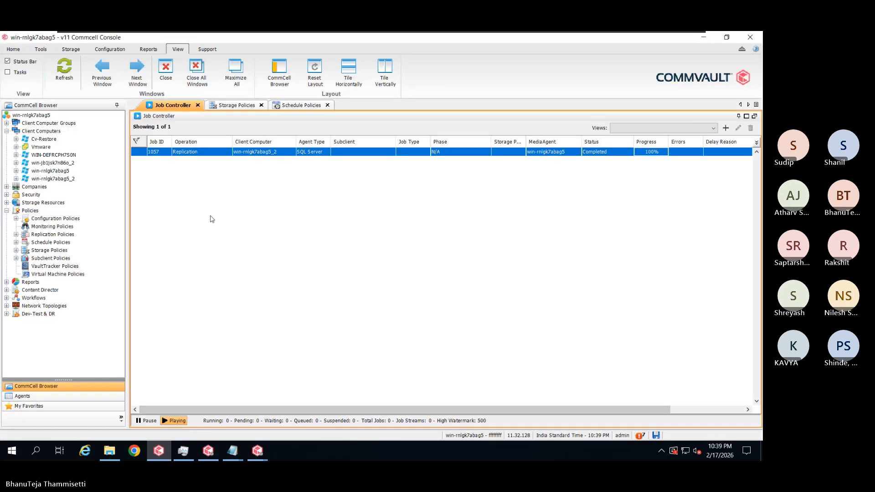
Refresh the job list with F5 and expand win-rnlgk7abag5_2 > SQL Server > WIN-RNLGK7ABAG5\COMMVAULT
key(F5)
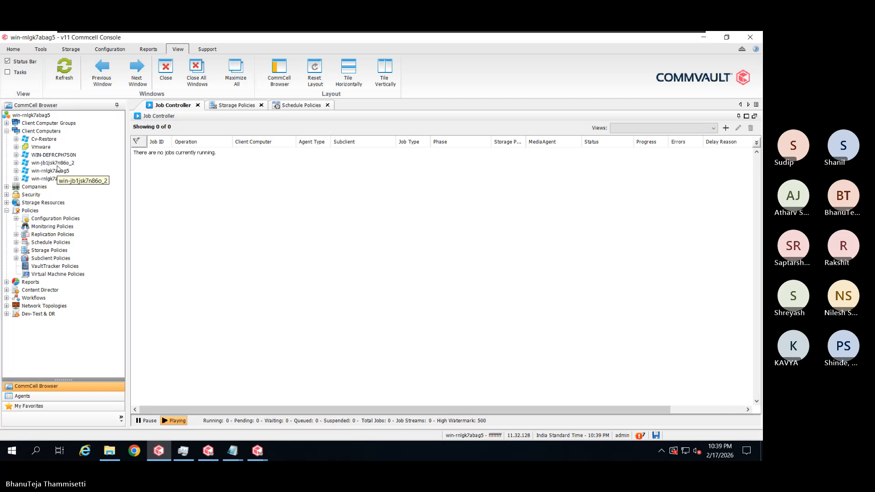
click(64, 179)
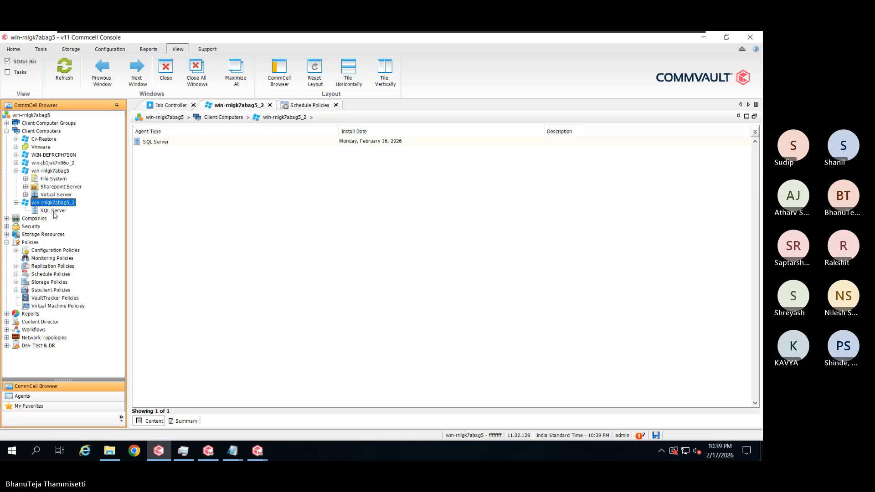
click(54, 212)
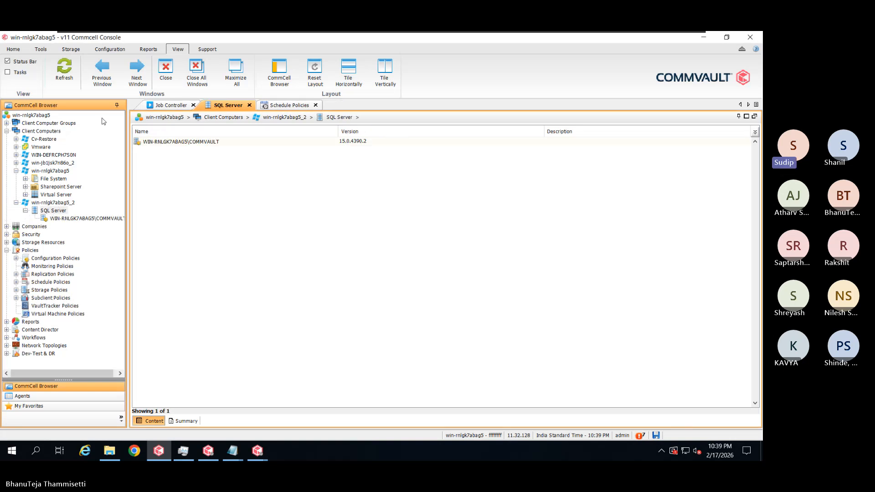
click(105, 219)
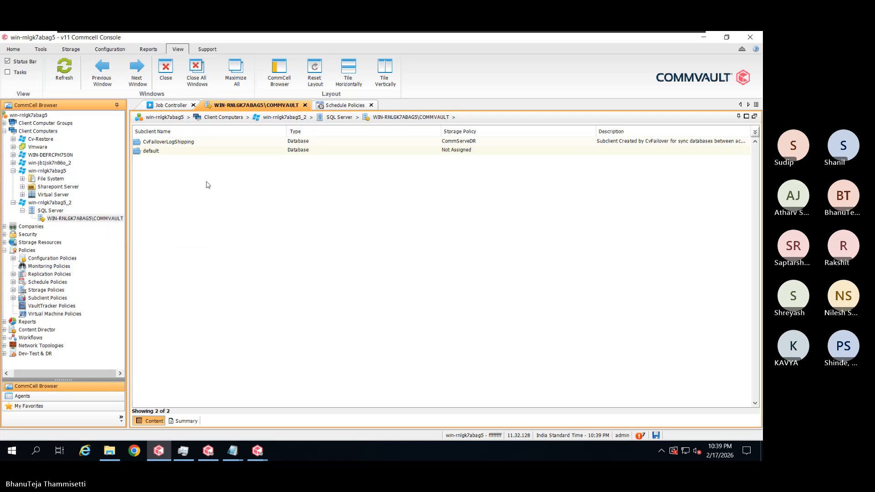
Show CvFailoverLogShipping's Backup History with default filters: job 1056 failed to start, 1055 completed
click(194, 143)
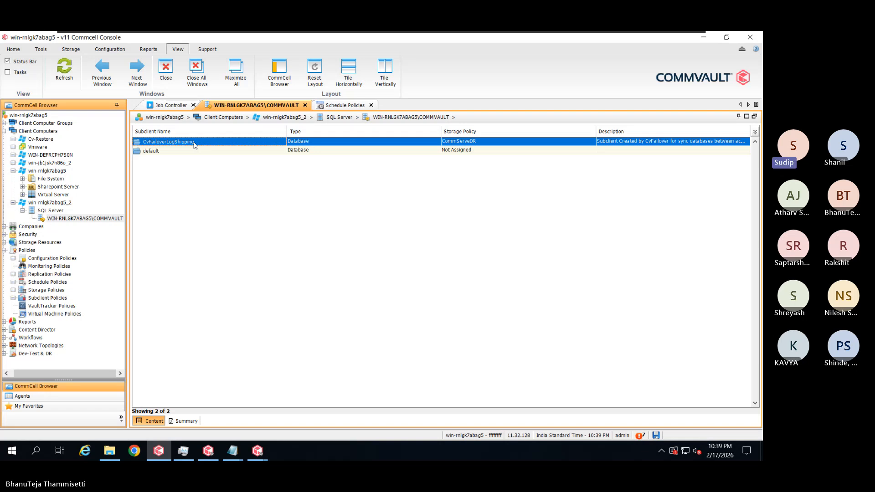
right_click(195, 145)
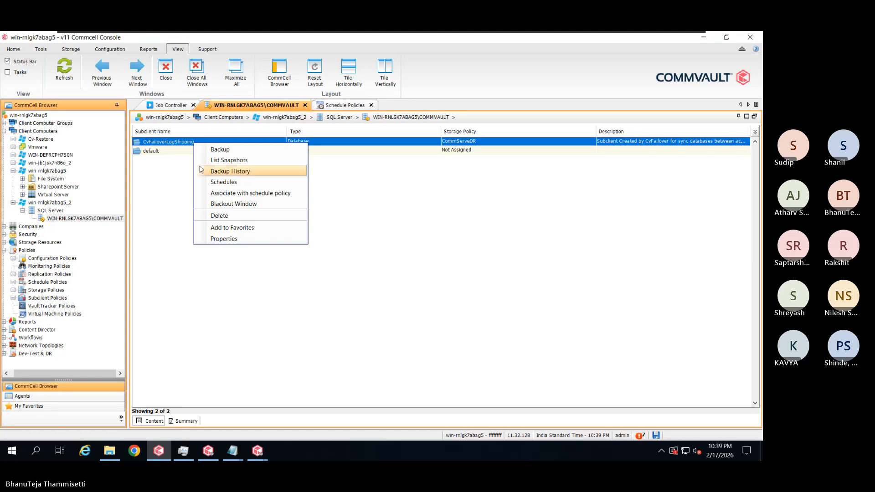
click(223, 171)
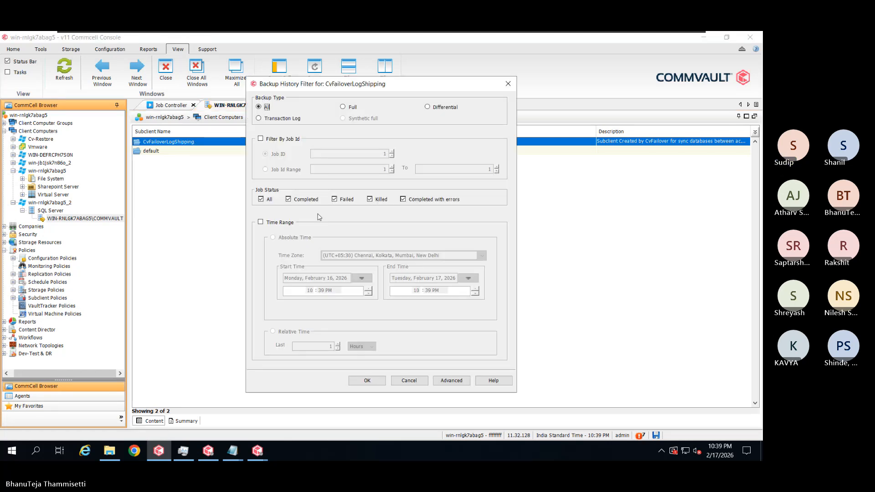
click(358, 381)
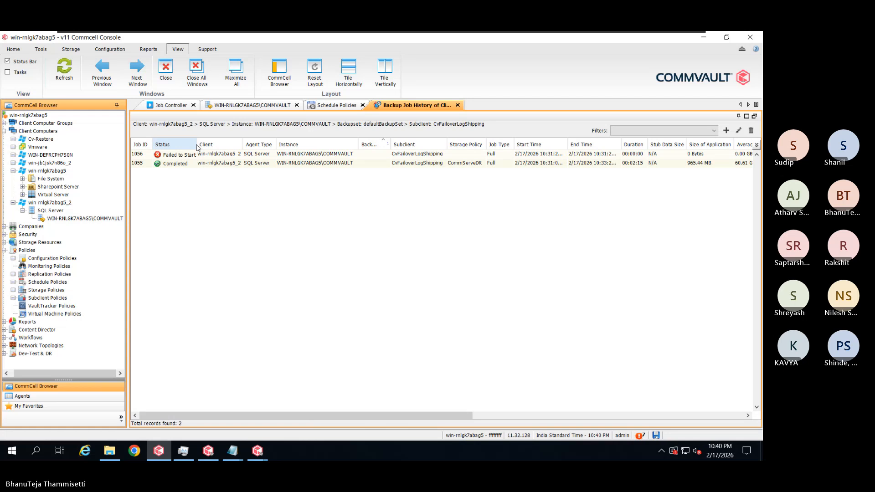
Widen the Status column and open the details of failed job 1056
drag(197, 148, 212, 146)
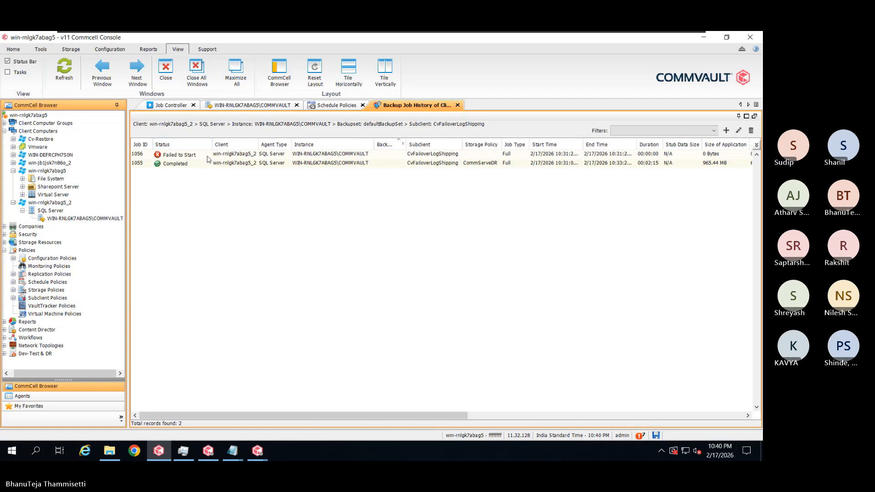
click(208, 158)
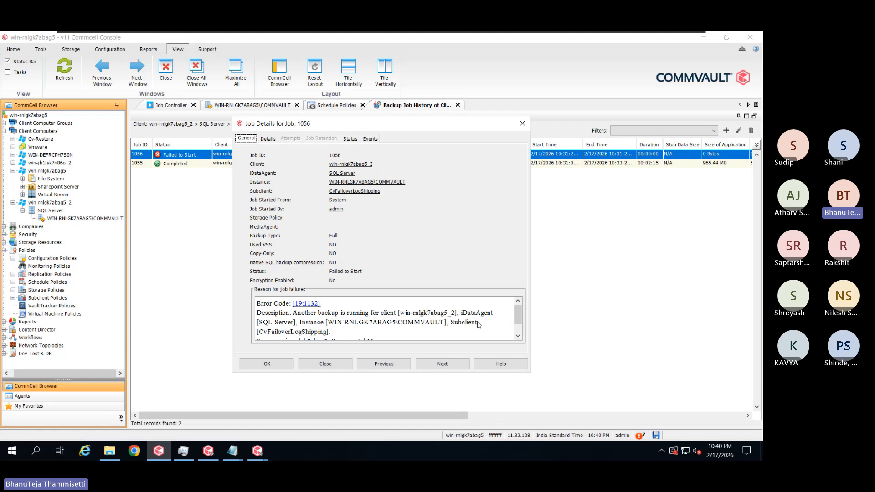
scroll(446, 333, down, 1)
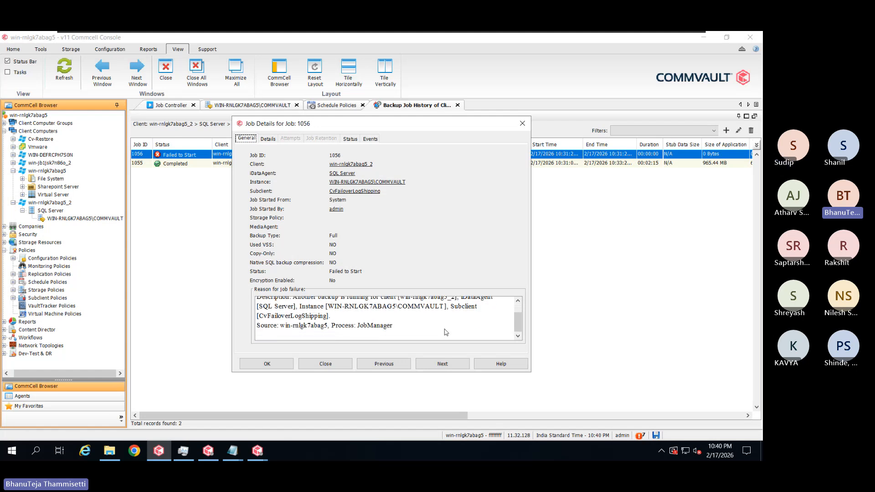
Close job 1056's details and auto-fit the Start Time and End Time columns
click(338, 370)
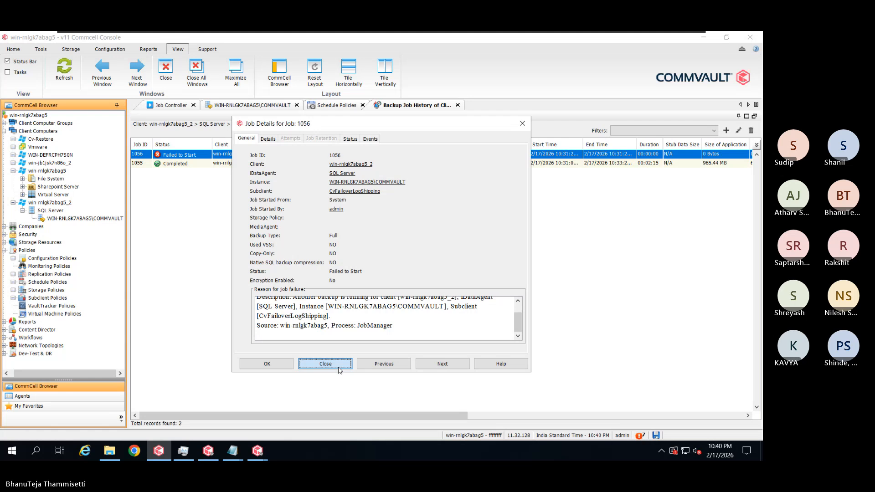
click(339, 370)
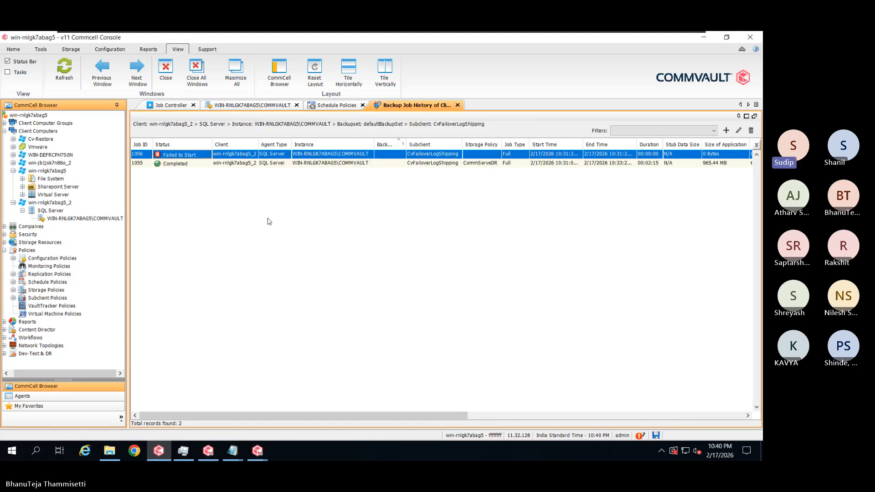
double_click(585, 146)
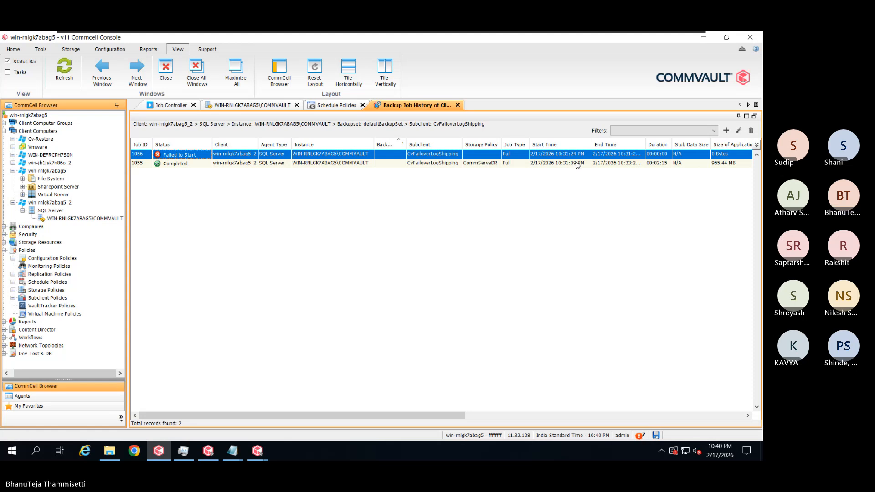
double_click(646, 144)
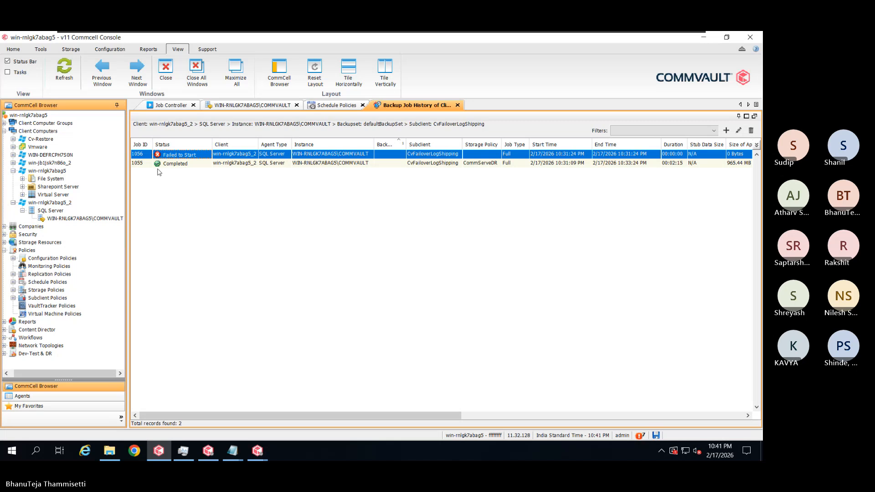
Run the System Created for Failover schedule policy immediately, then go to the Job Controller
click(54, 283)
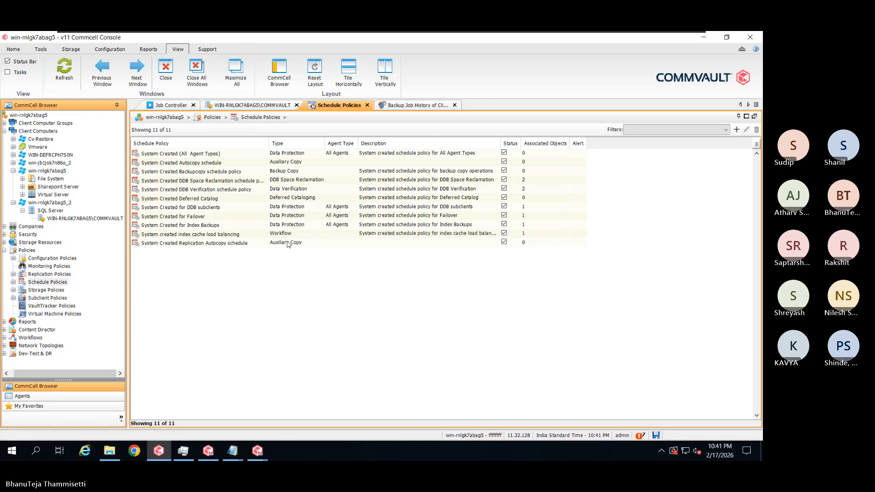
click(208, 217)
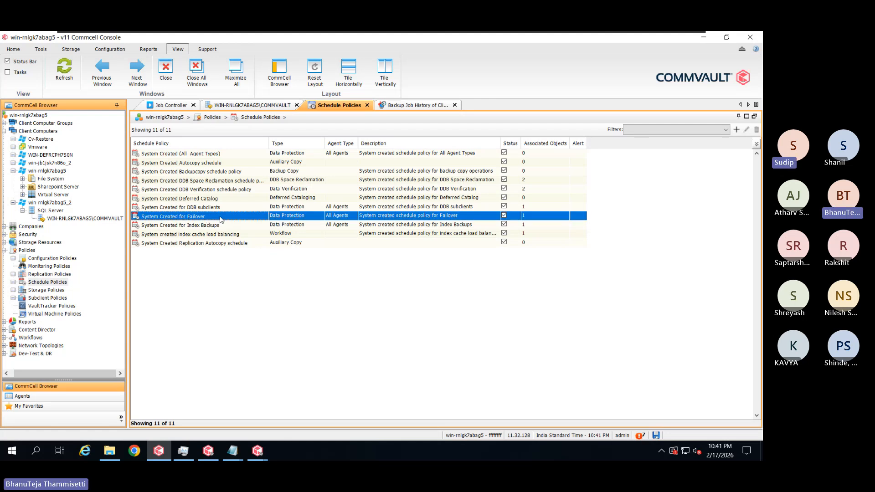
right_click(221, 218)
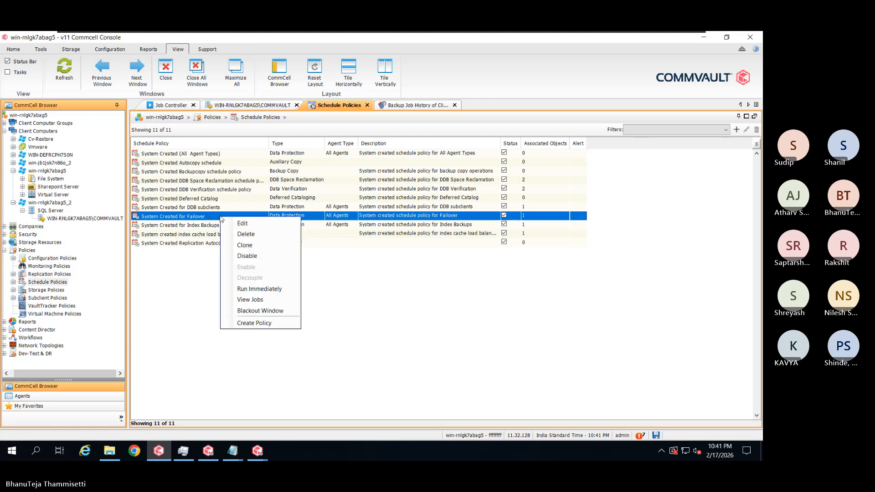
click(238, 289)
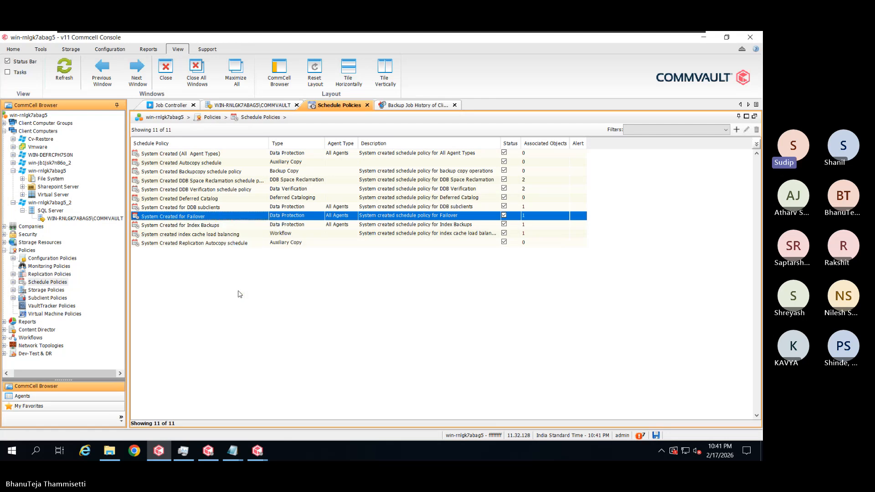
click(168, 105)
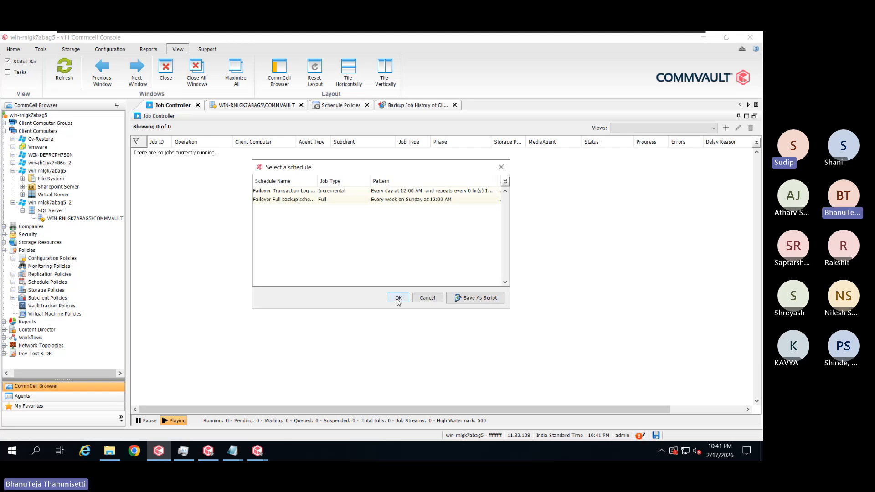
Select the weekly Sunday 12:00 AM Failover Full backup schedule rather than the transaction log one
click(344, 201)
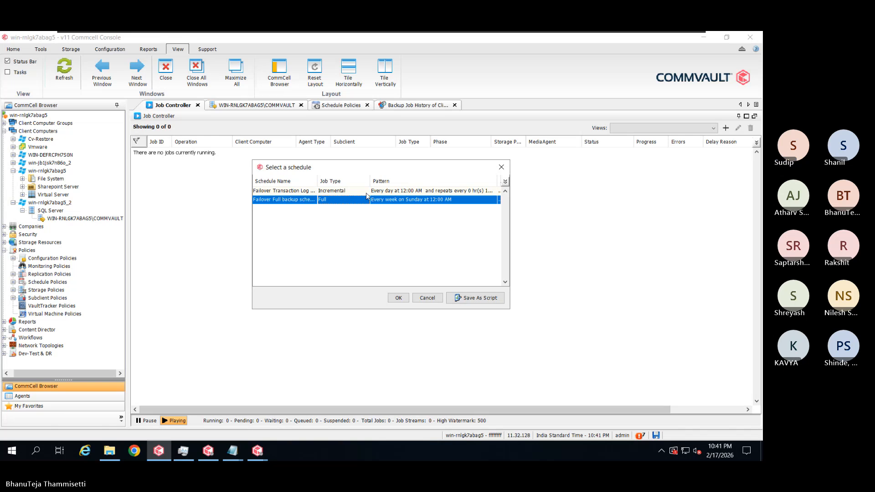
click(366, 193)
click(368, 201)
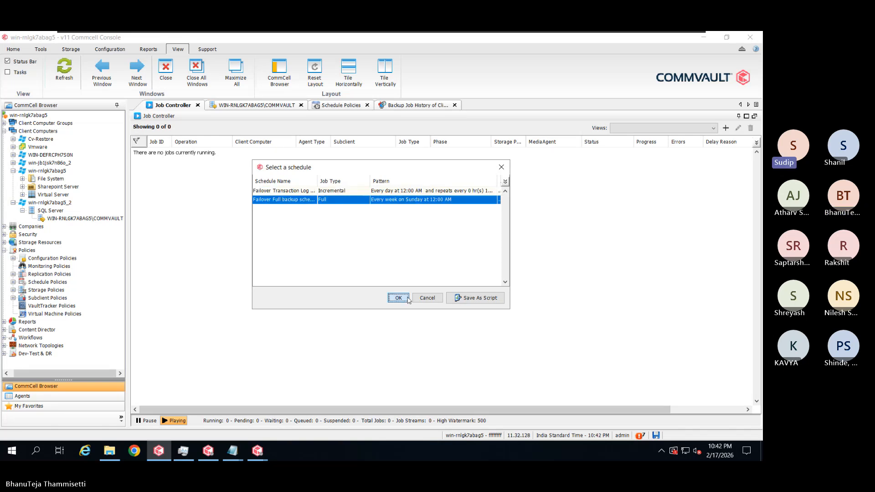
Confirm the Failover Full backup schedule so job 1058 for CvFailoverLogShipping starts running
click(399, 298)
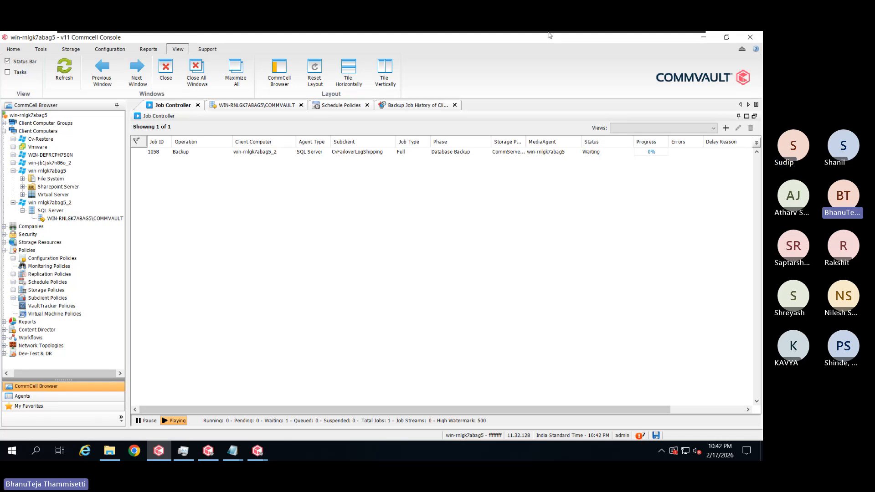
mouse_move(550, 35)
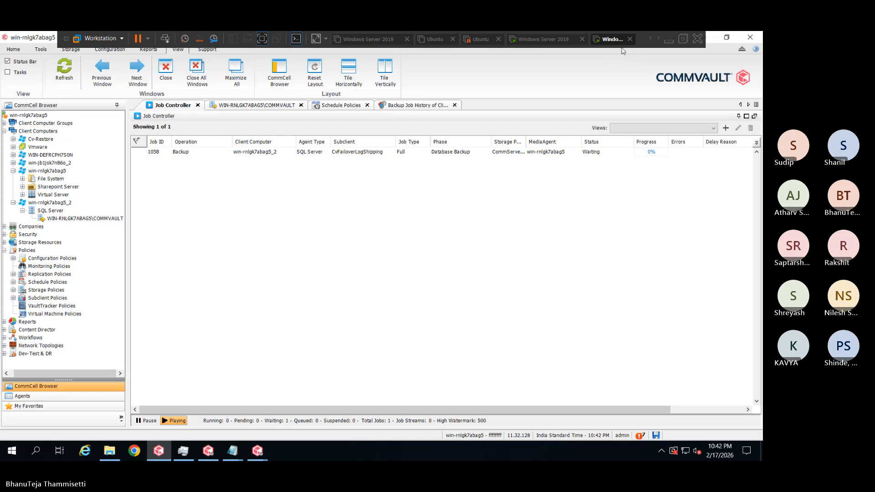
click(652, 40)
click(652, 40)
click(652, 40)
click(652, 40)
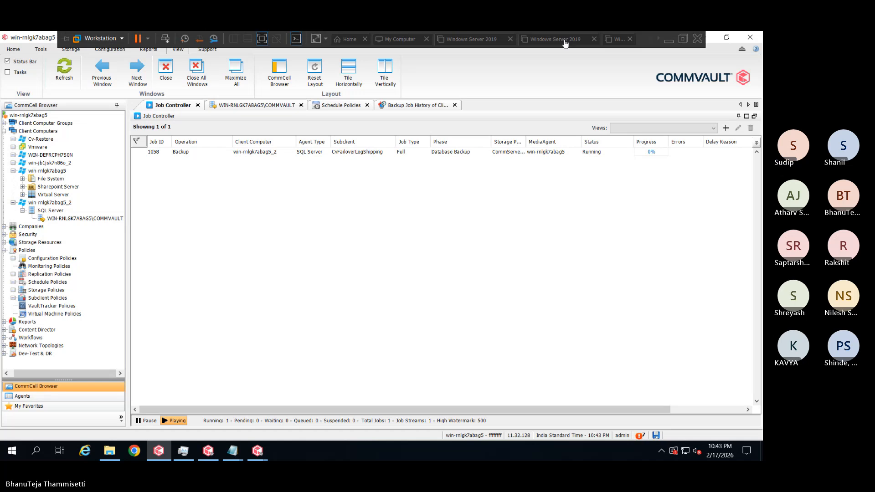
Launch Task Manager from the taskbar to check CPU (94%) and memory (7.4/8.0 GB) load
right_click(353, 446)
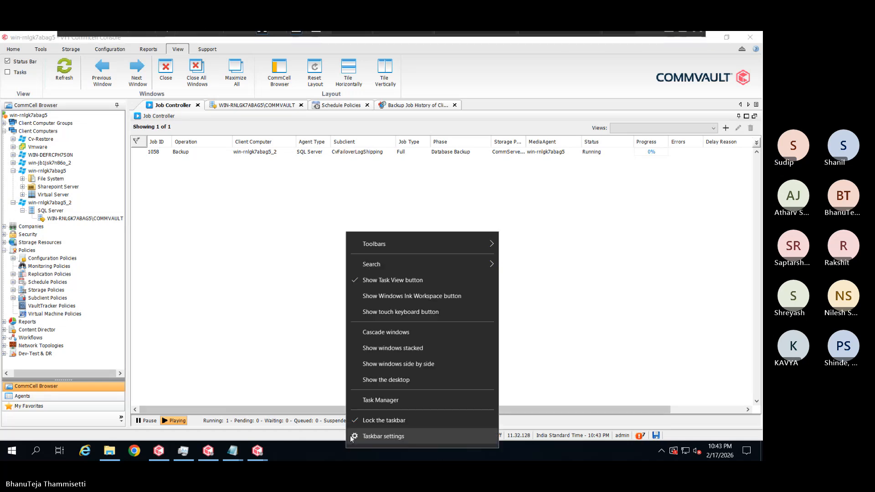
click(365, 400)
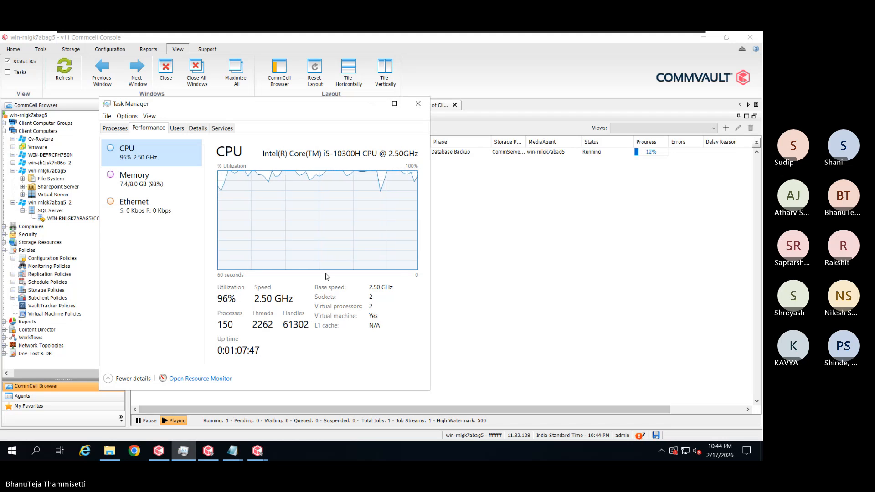
mouse_move(465, 33)
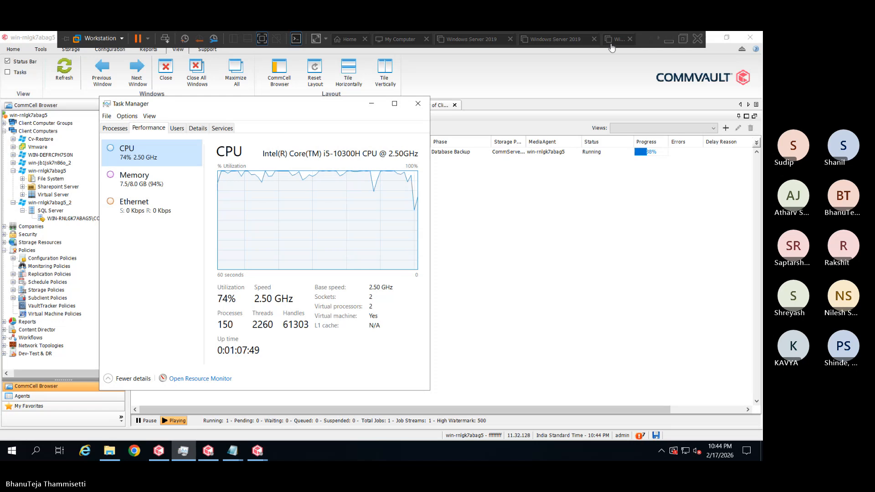
click(658, 39)
click(658, 38)
click(658, 38)
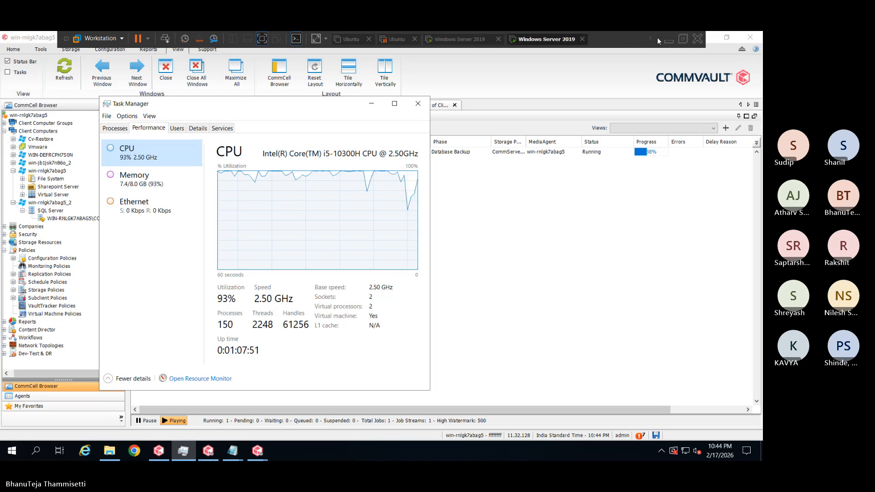
right_click(548, 40)
click(571, 177)
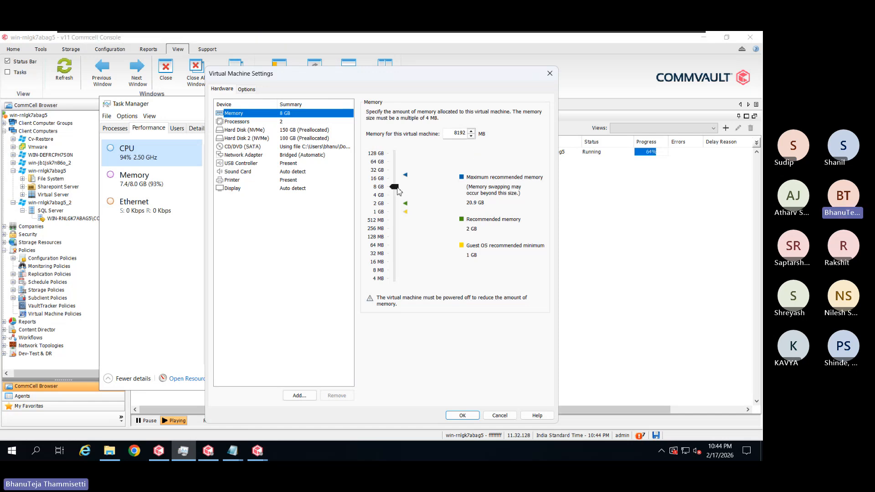
click(550, 73)
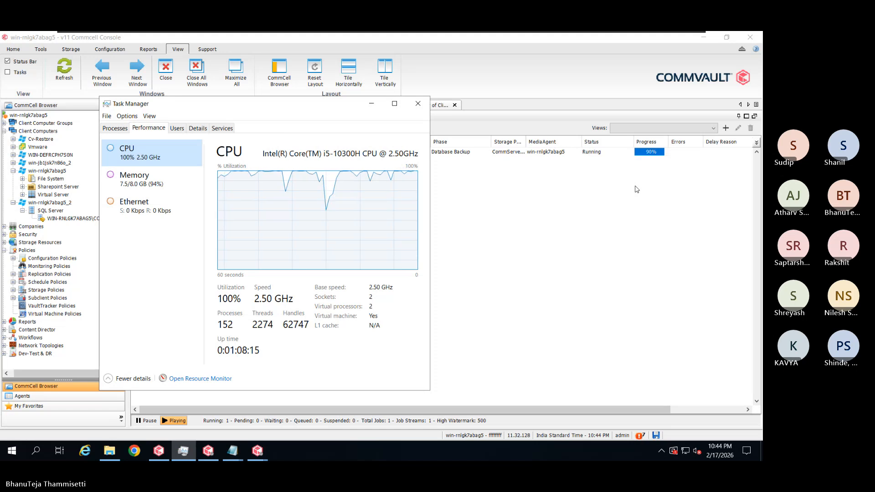
Dismiss the test failover failure message and close Process Manager
click(268, 455)
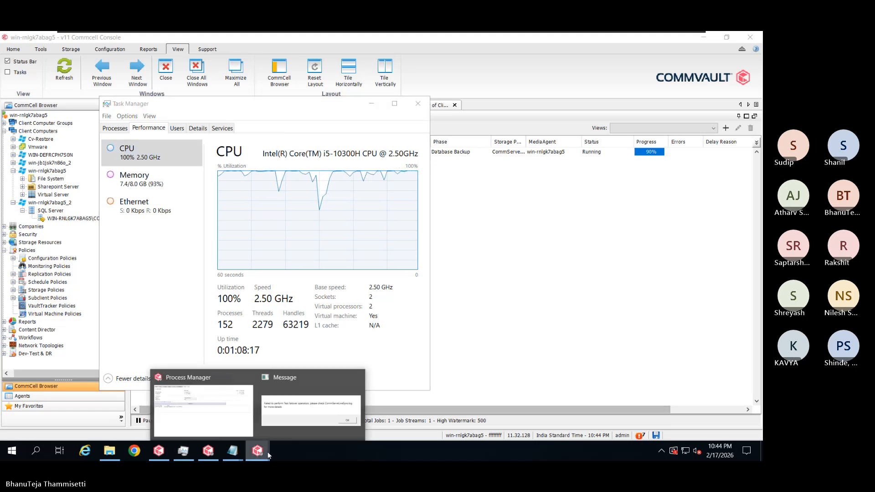
click(311, 405)
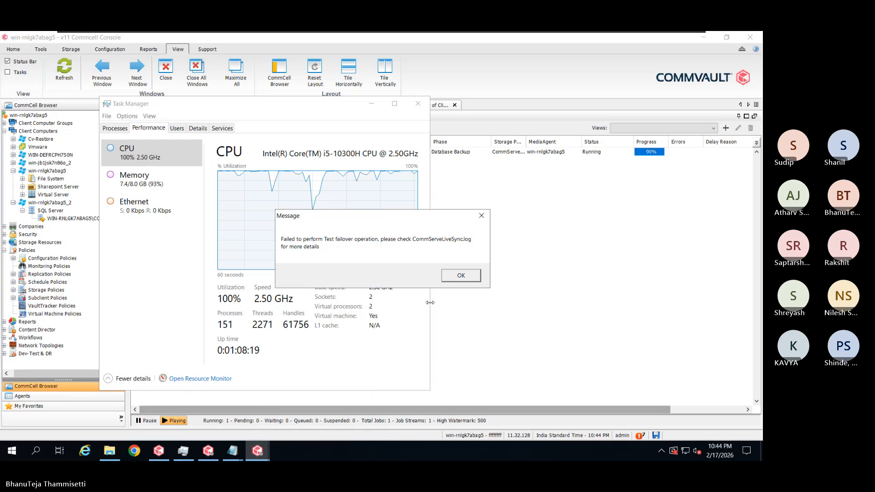
click(461, 275)
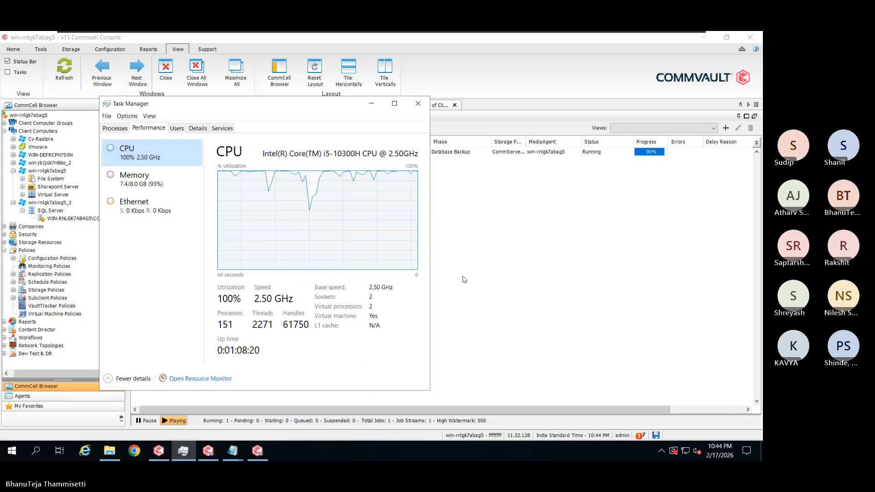
click(258, 451)
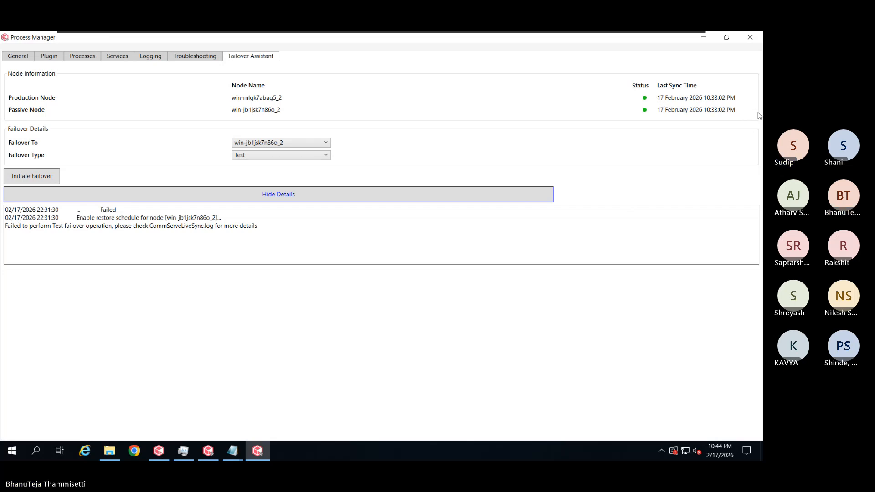
click(750, 37)
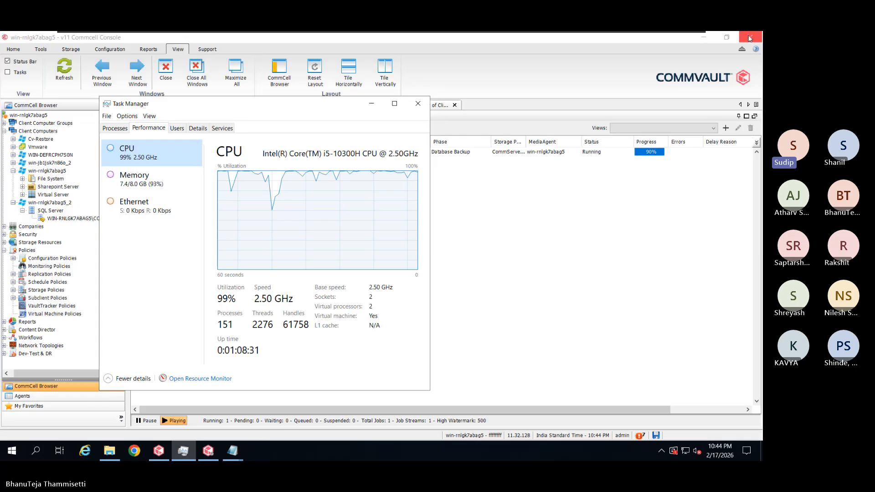
Relaunch Commvault Process Manager from the Start menu's Commvault group
click(12, 450)
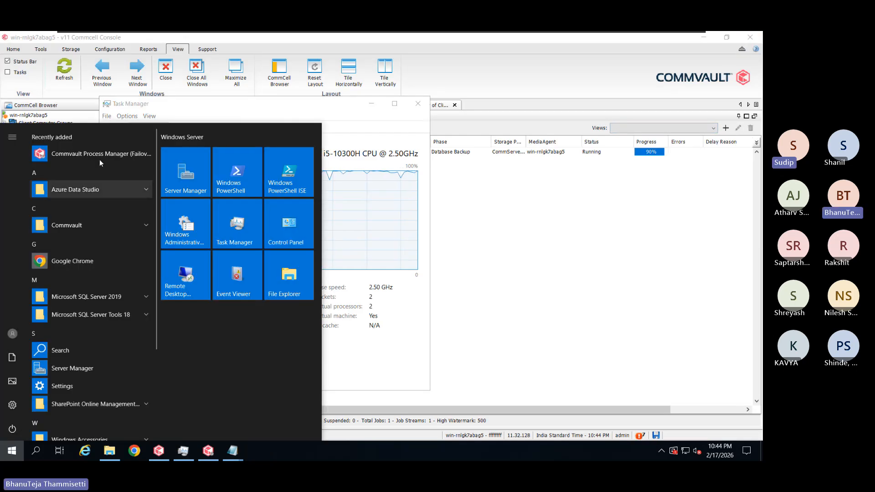
click(79, 225)
click(122, 302)
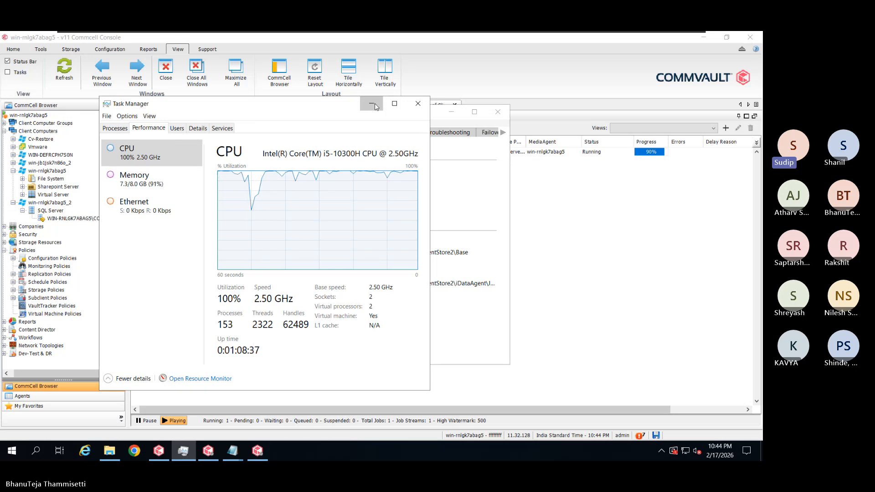
click(459, 132)
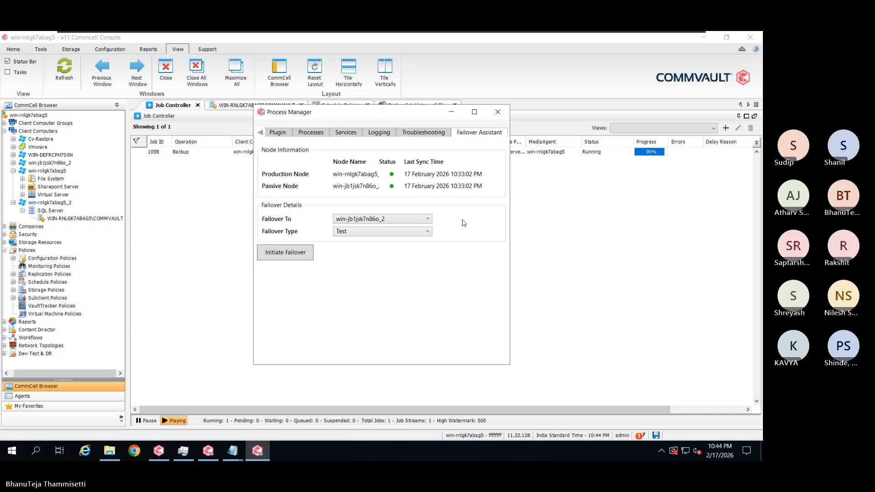
Initiate a Test failover to win-jb1jsk7n86o_2 and confirm it by entering 'confirm'
click(474, 112)
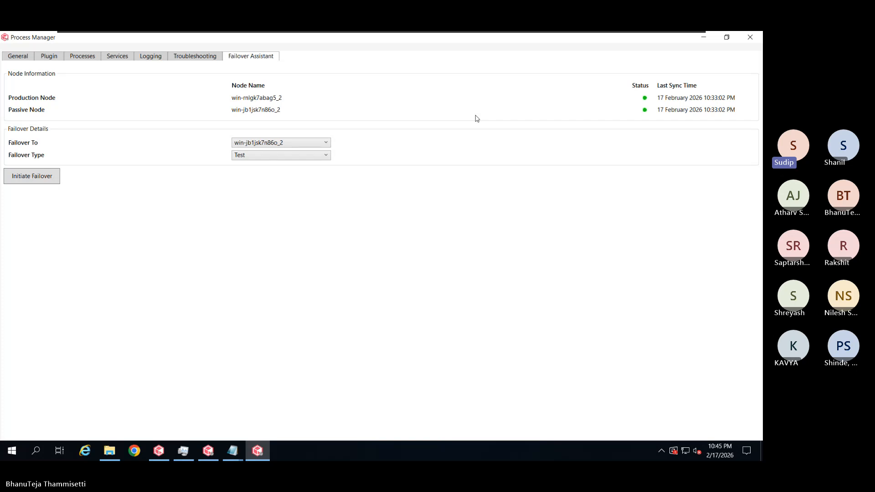
click(283, 156)
click(181, 200)
click(39, 183)
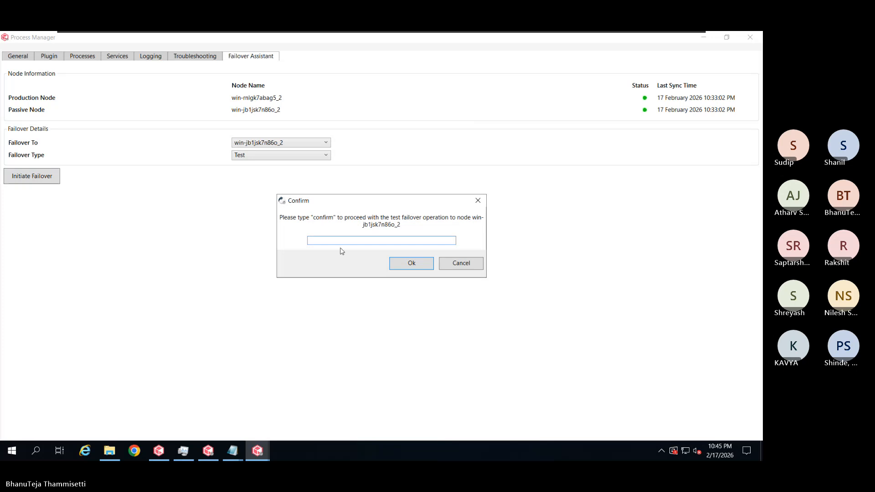
text(confirm)
key(Return)
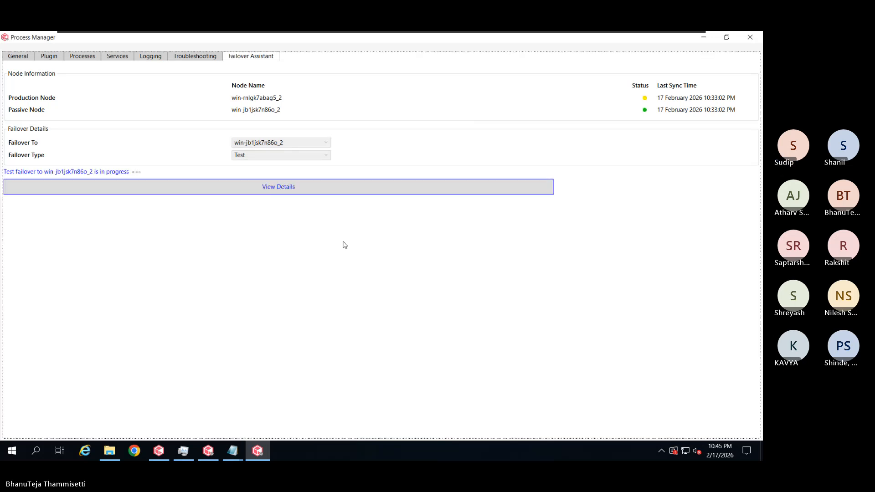
Expand the View Details log panel for the running test failover
click(242, 194)
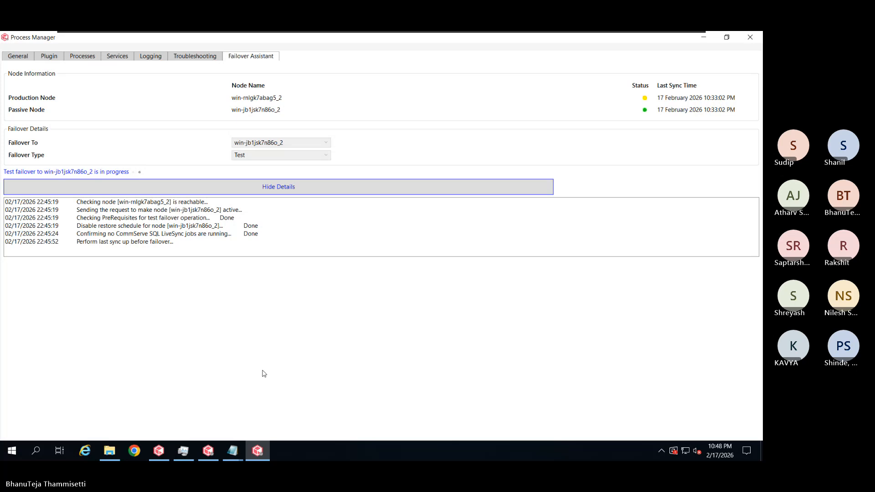
mouse_move(258, 452)
mouse_move(588, 32)
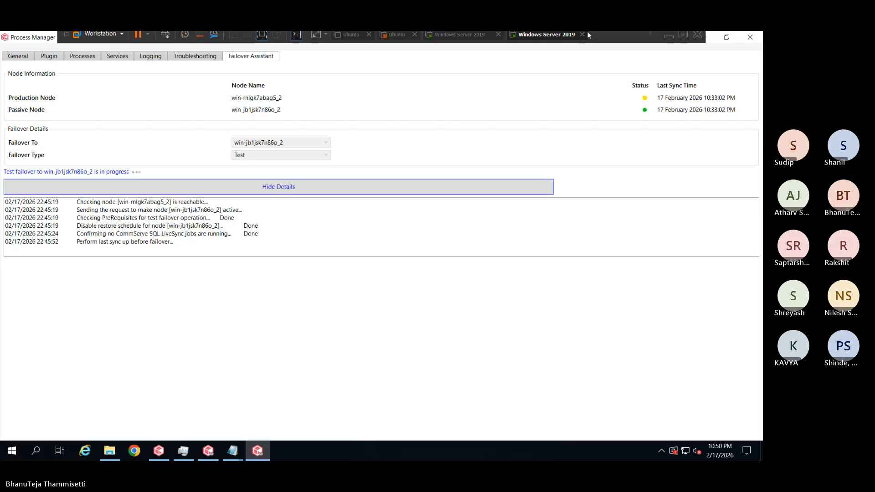
Raise the Windows Server 2019 VM's memory to about 13 GB in its Settings and apply
right_click(521, 39)
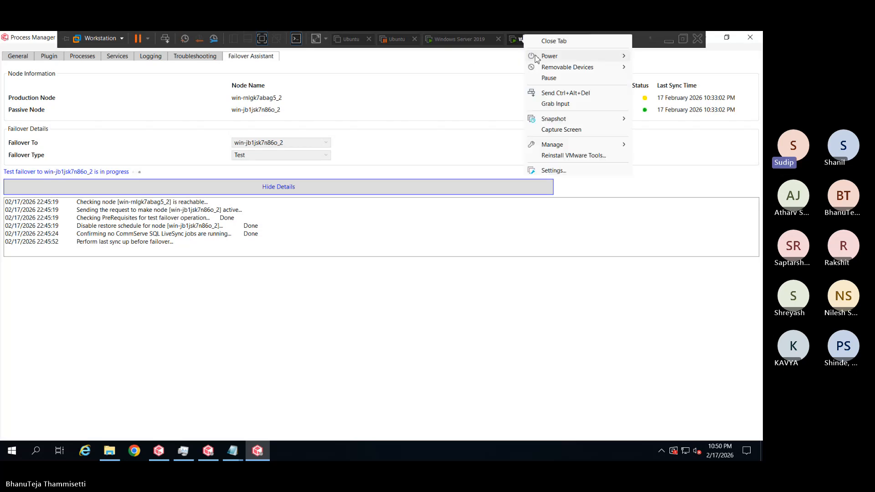
click(556, 173)
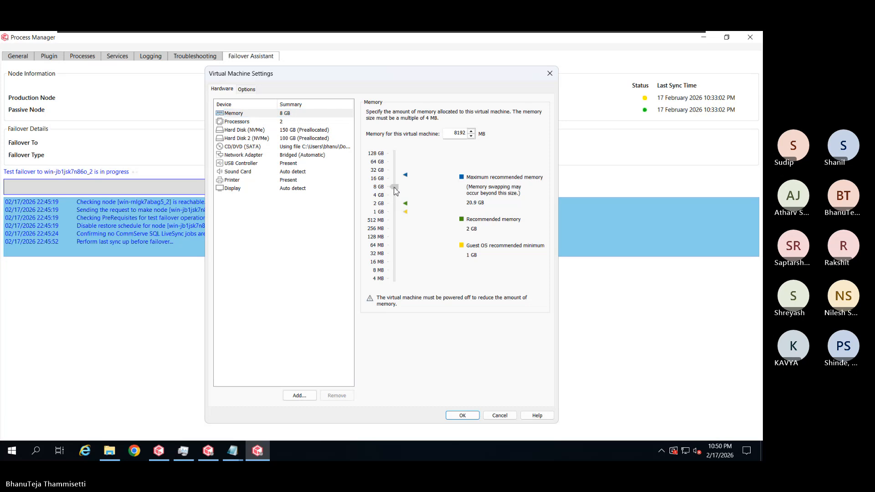
drag(395, 190, 398, 183)
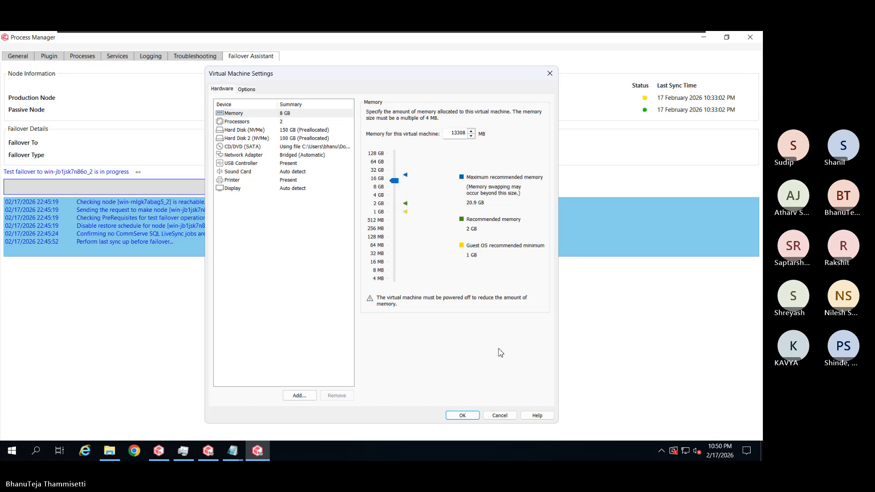
click(462, 415)
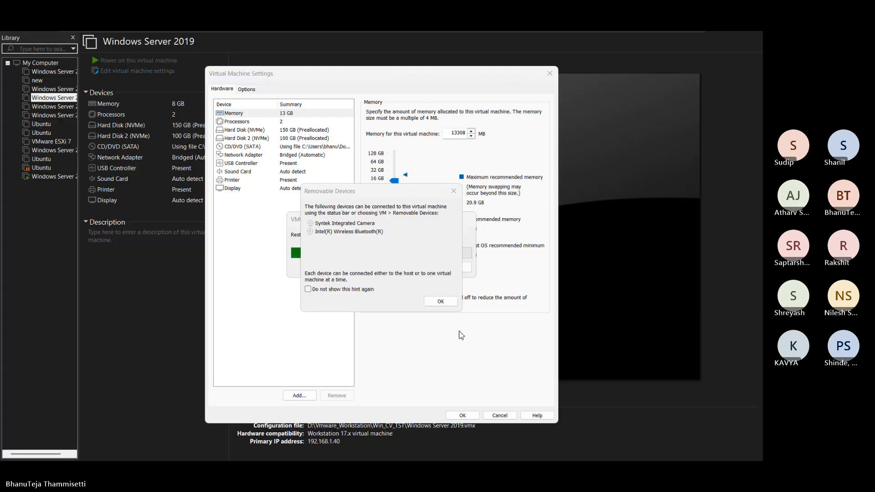
click(442, 302)
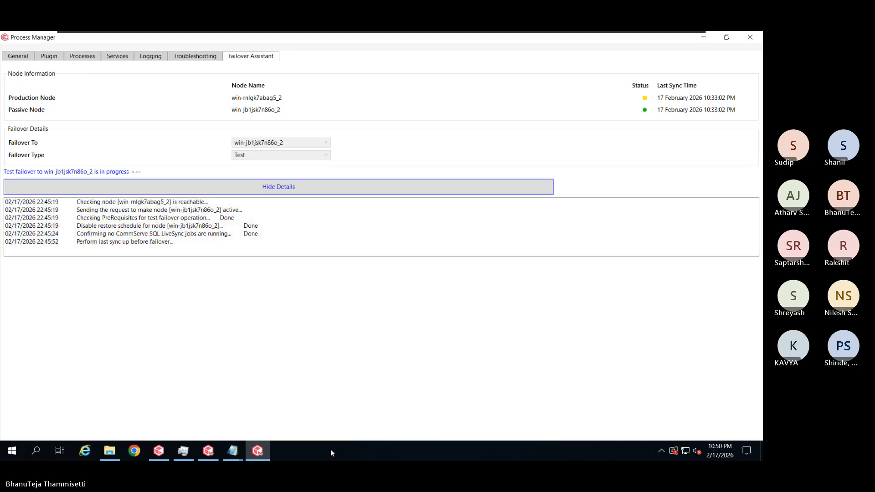
Reopen Task Manager, check memory usage, then switch to the Services list with statuses
right_click(331, 450)
click(365, 401)
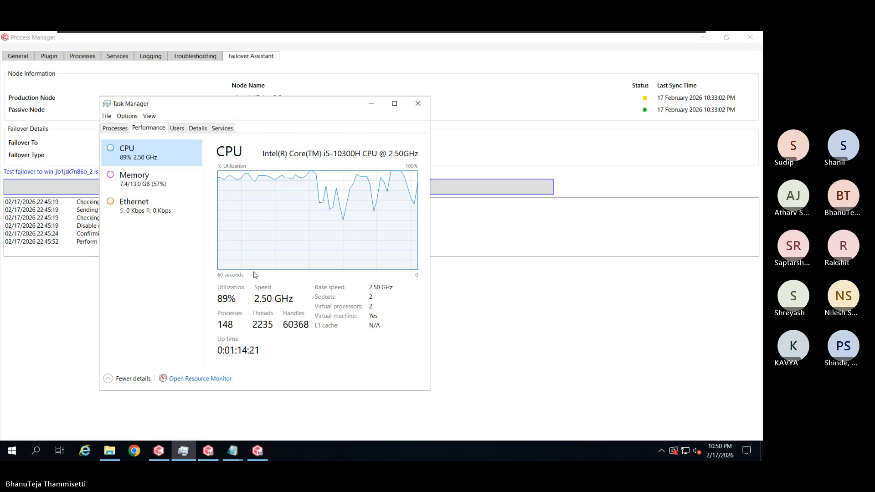
click(164, 185)
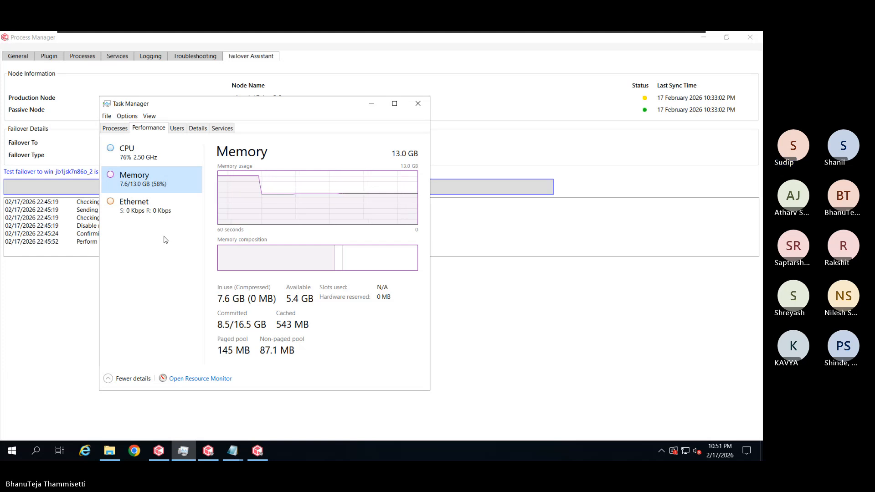
click(232, 130)
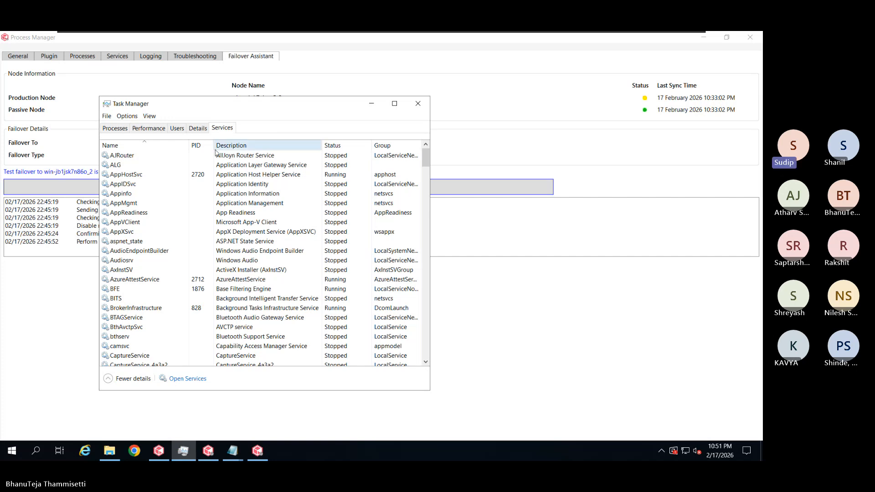
Sort the services so running ones come first, move Task Manager aside, and scroll the list
click(354, 148)
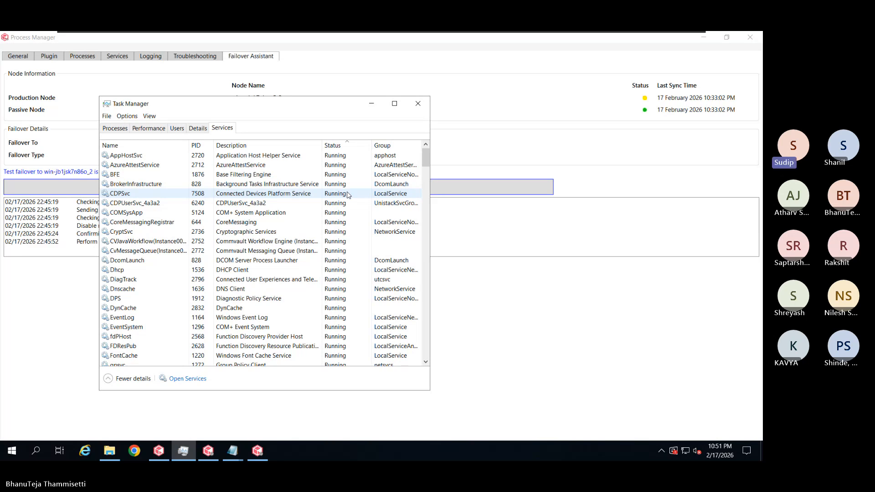
scroll(350, 189, down, 2)
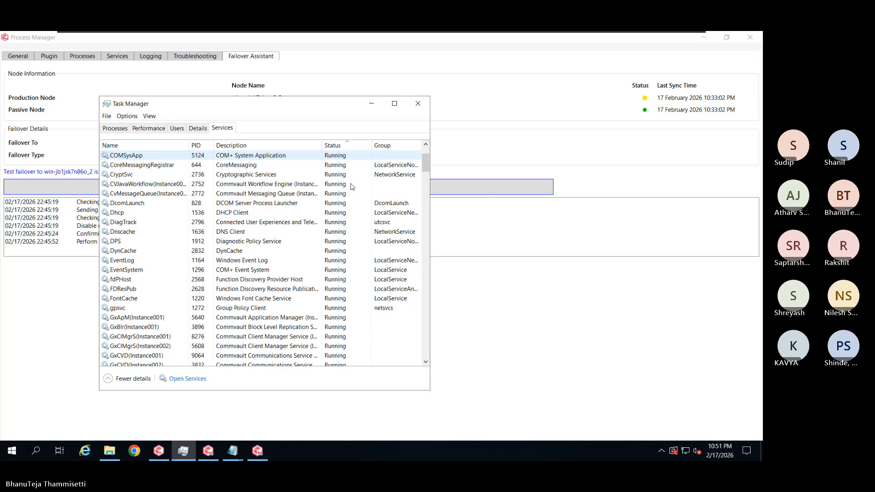
scroll(352, 186, down, 1)
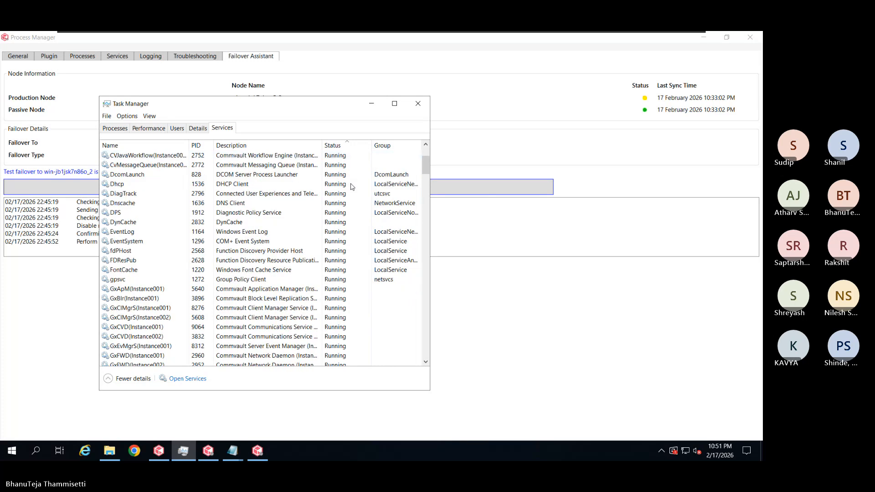
scroll(352, 187, down, 1)
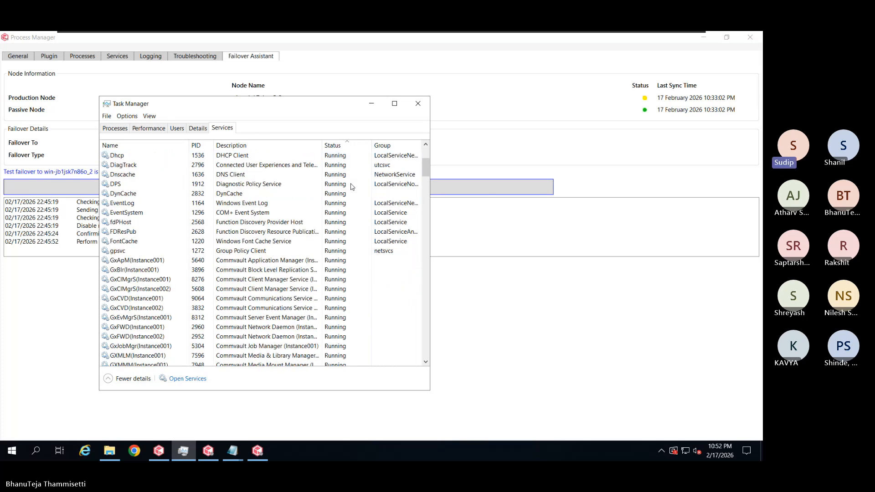
scroll(352, 187, down, 1)
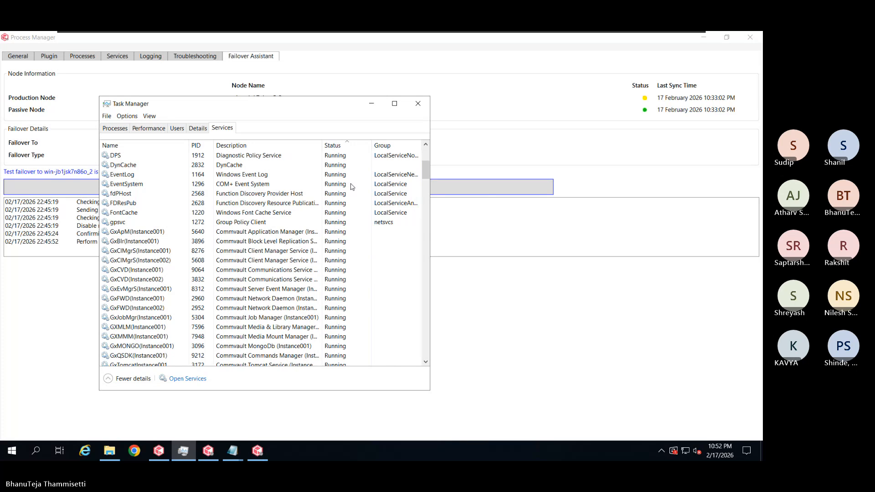
scroll(352, 187, down, 1)
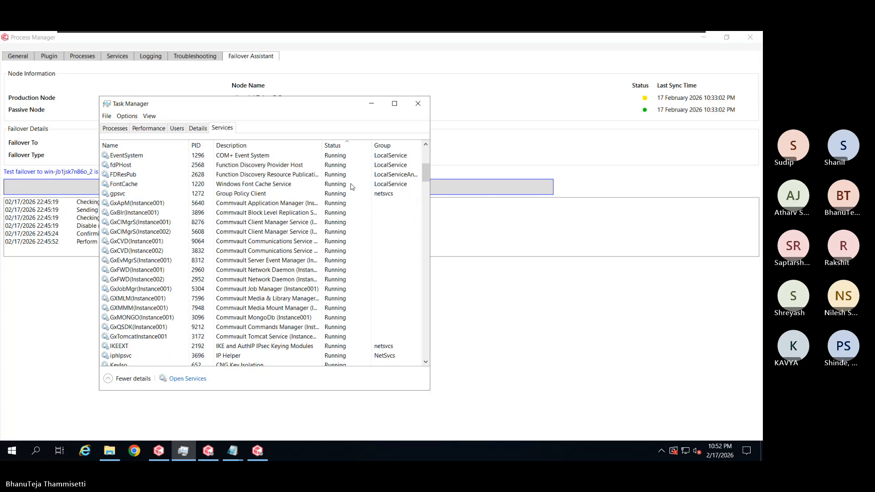
scroll(352, 187, down, 1)
scroll(352, 186, down, 1)
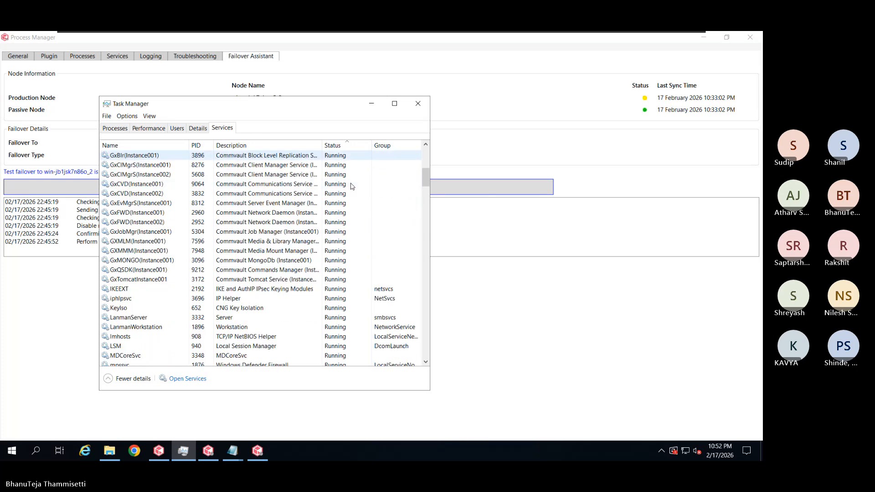
drag(294, 106, 411, 76)
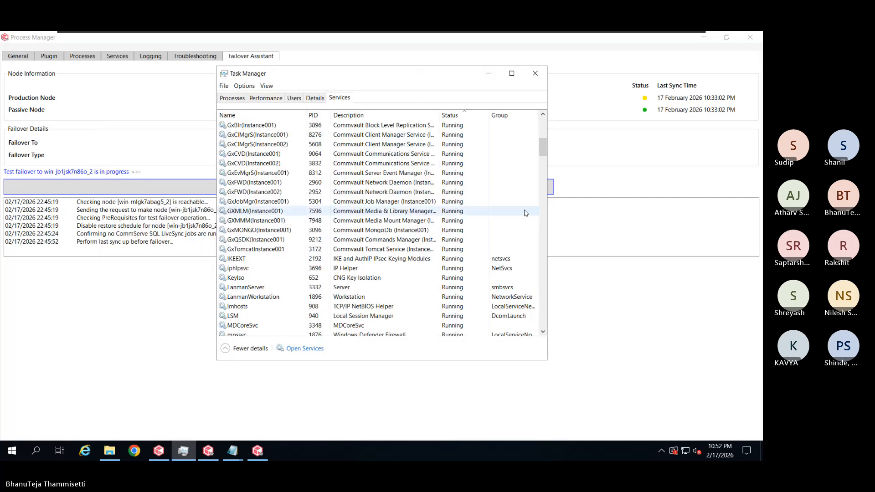
scroll(498, 212, down, 1)
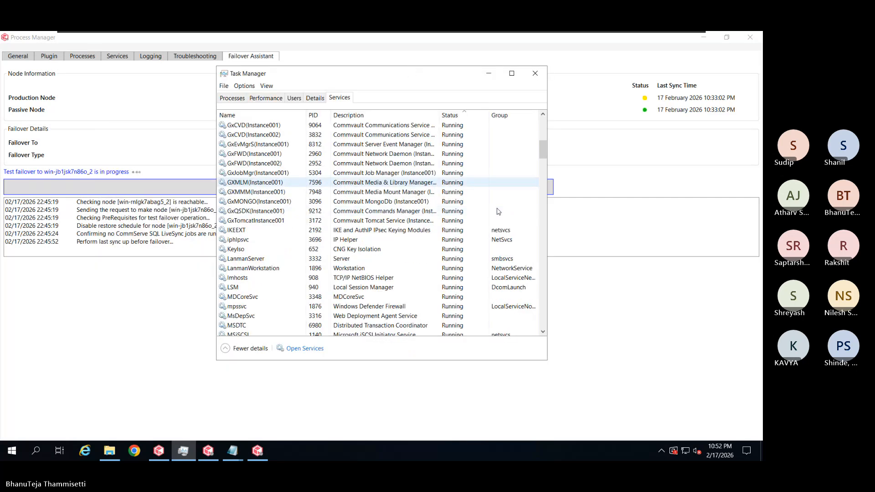
scroll(498, 212, down, 1)
scroll(498, 212, down, 1)
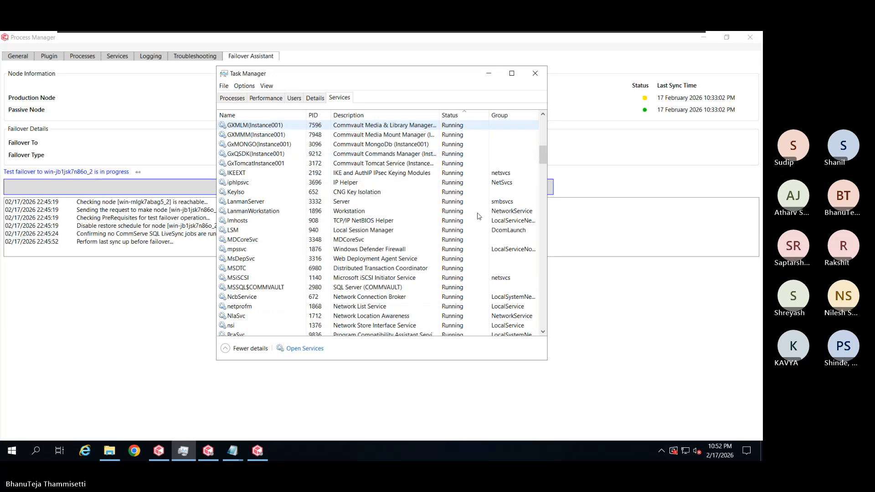
scroll(493, 222, down, 1)
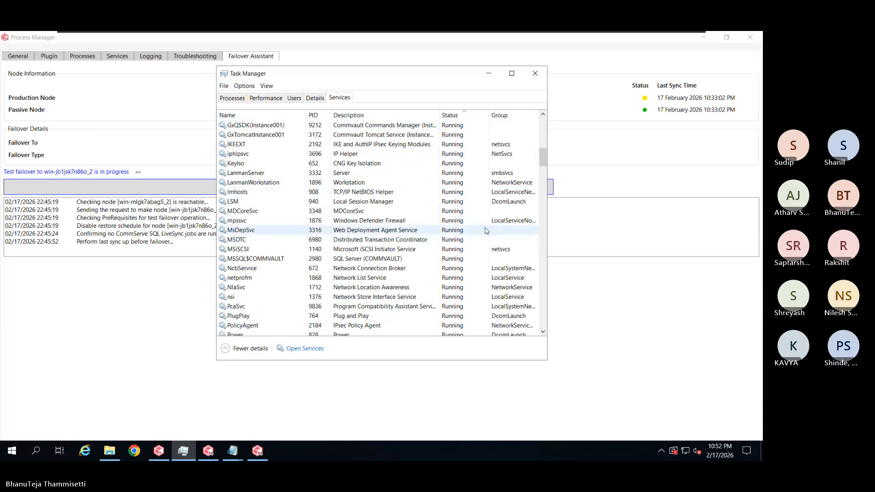
scroll(490, 226, down, 2)
scroll(486, 231, down, 1)
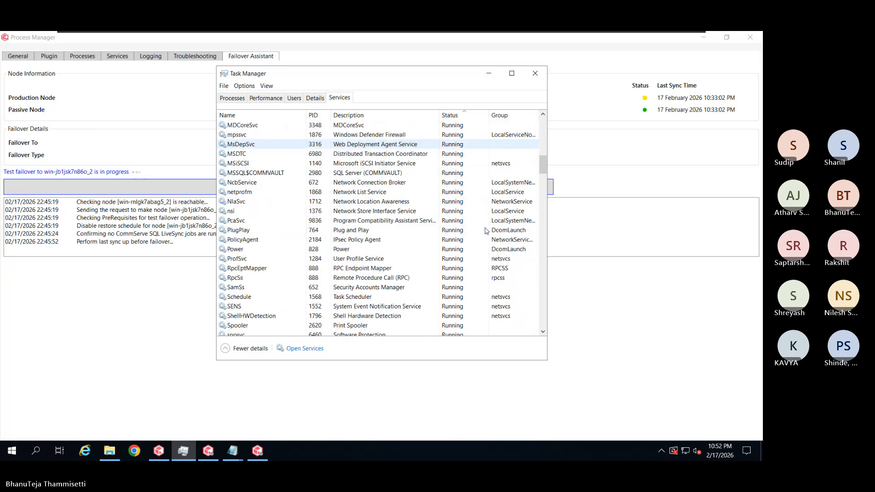
scroll(486, 232, down, 1)
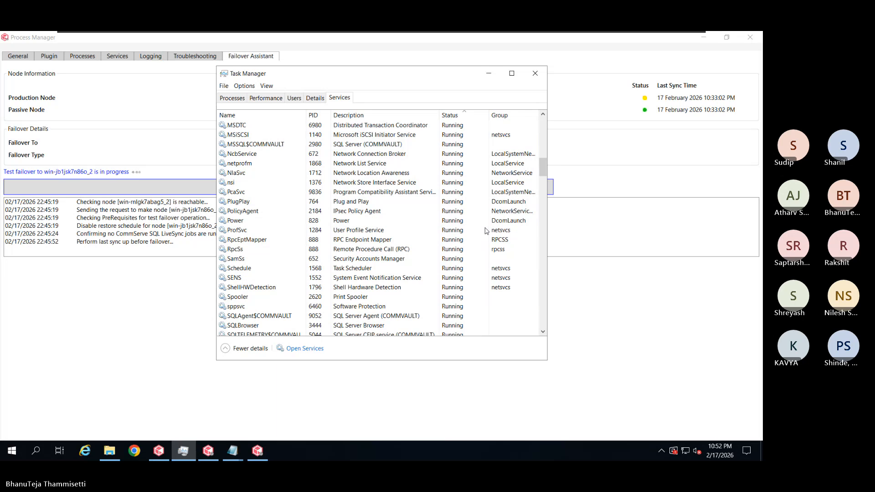
scroll(487, 231, down, 1)
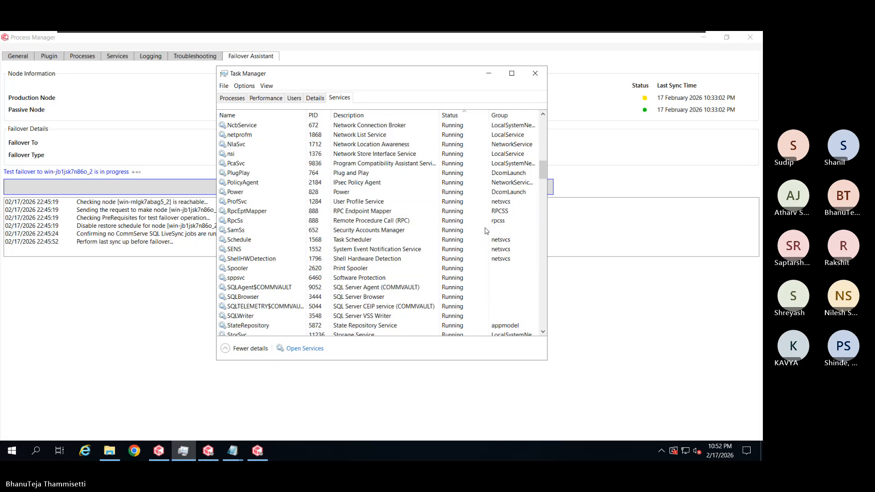
scroll(486, 231, down, 1)
scroll(486, 231, down, 1)
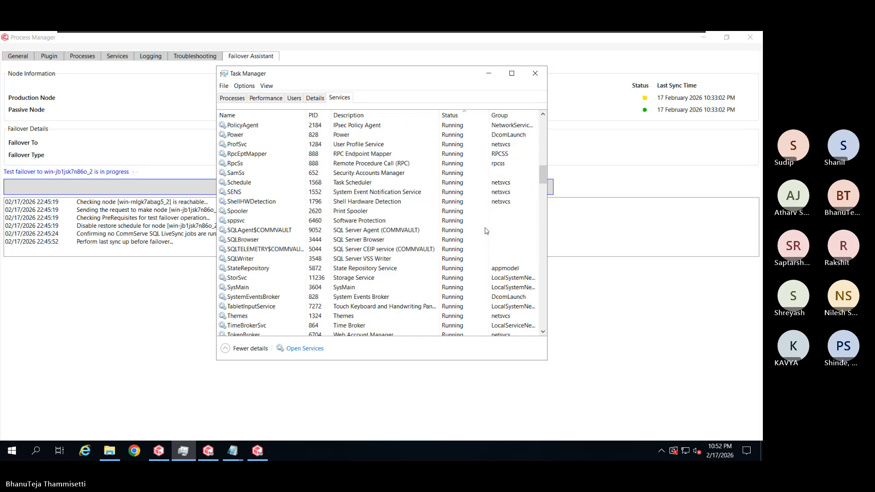
scroll(487, 231, down, 1)
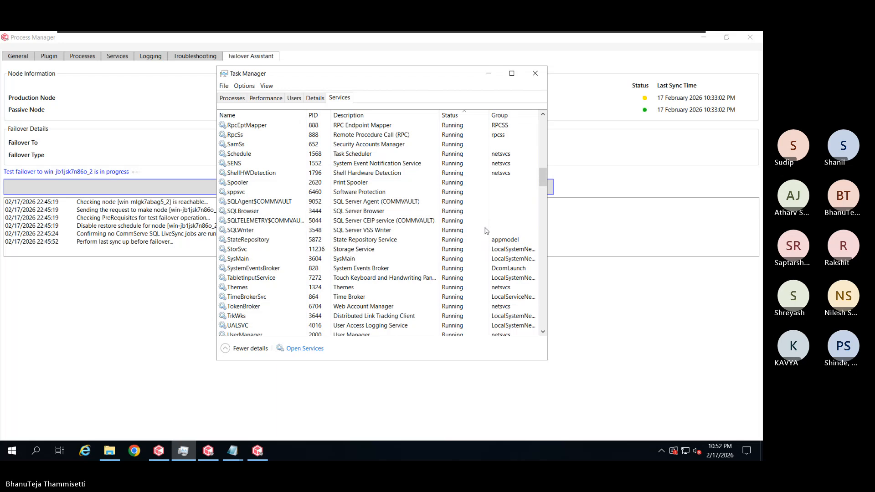
scroll(486, 231, down, 1)
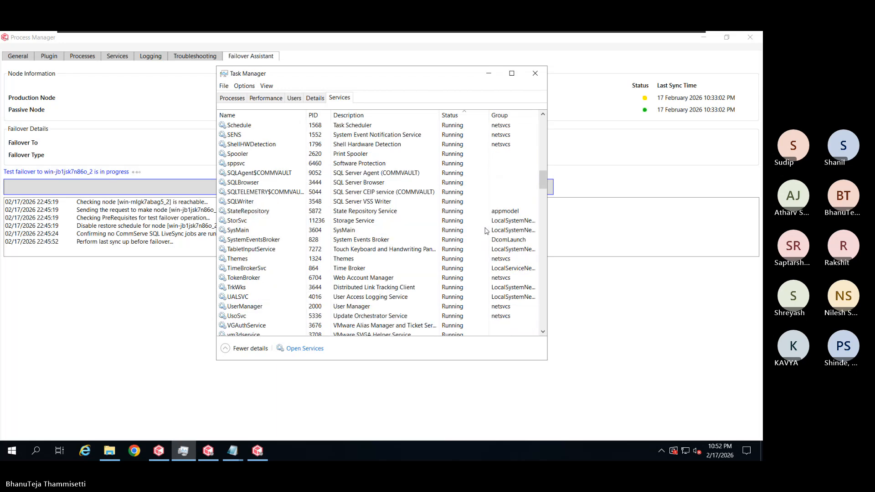
scroll(487, 231, down, 1)
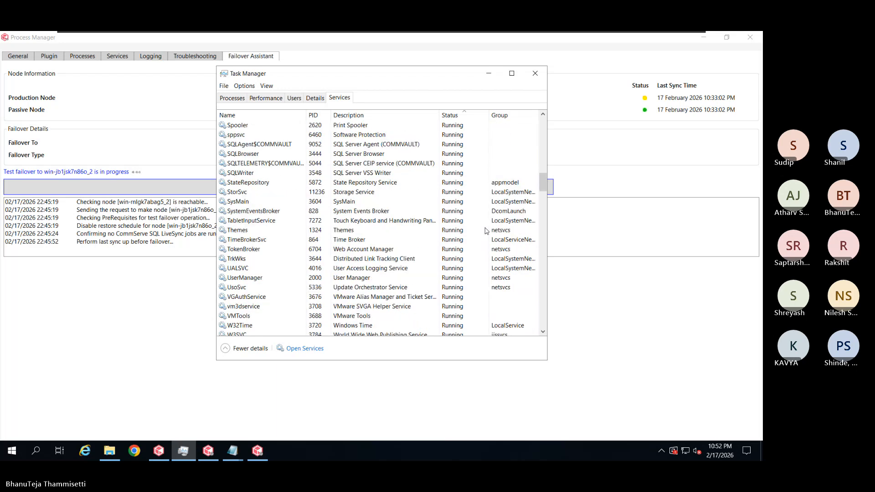
scroll(487, 231, down, 1)
scroll(487, 231, down, 1)
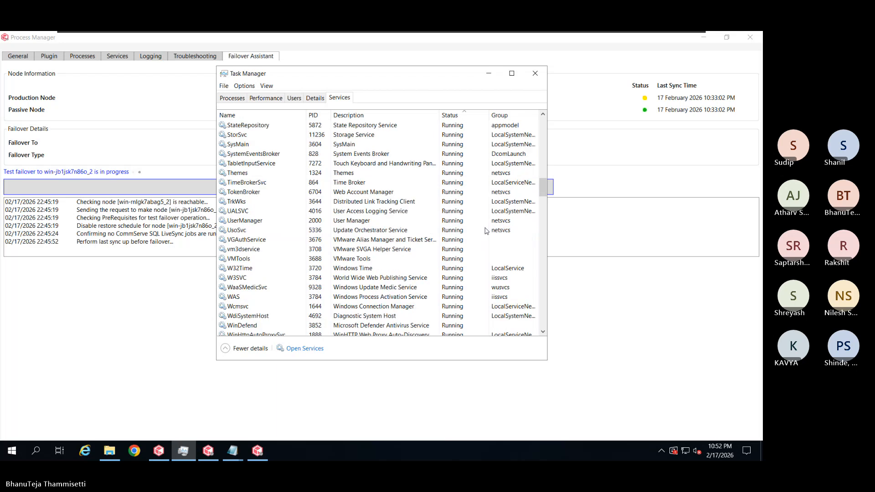
scroll(486, 231, down, 1)
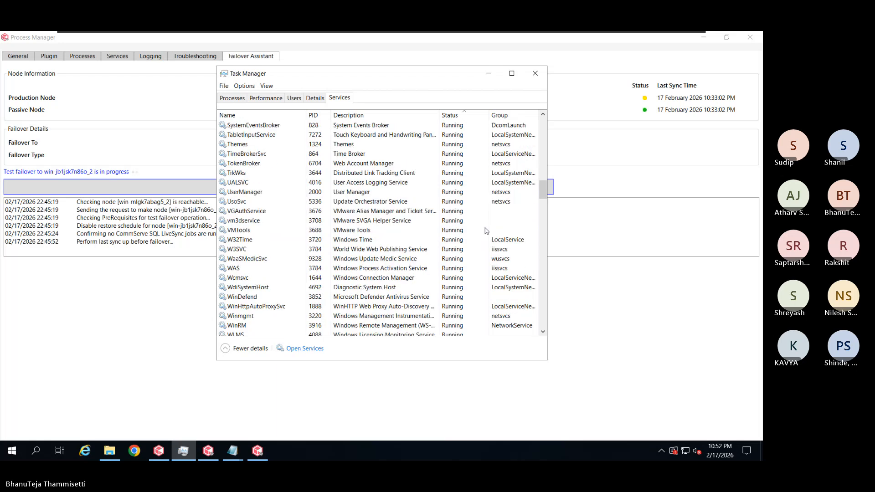
scroll(486, 231, down, 1)
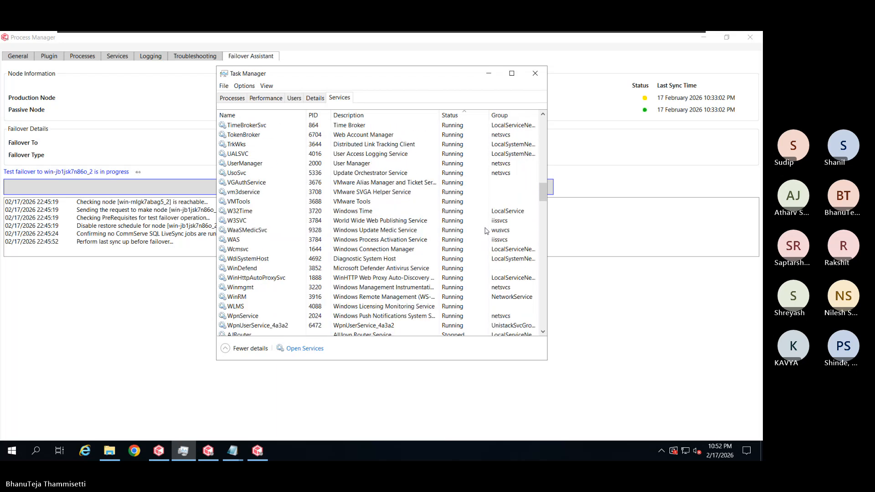
scroll(487, 231, down, 2)
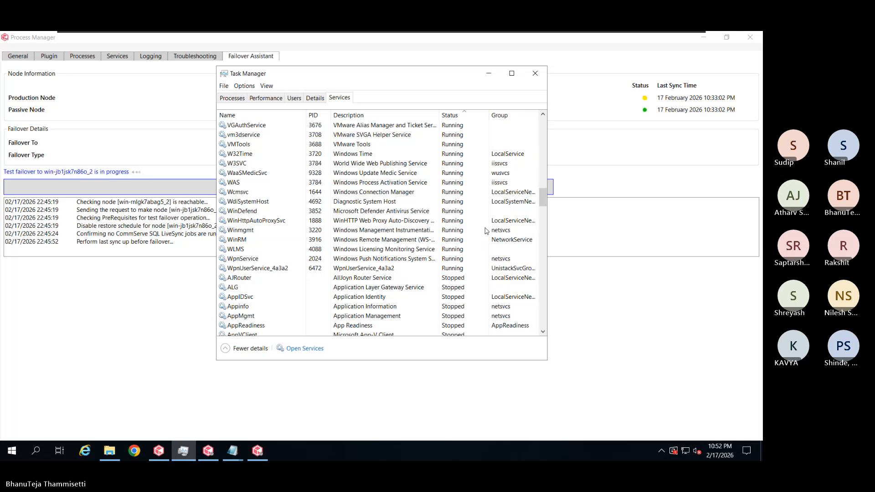
scroll(487, 231, down, 1)
scroll(487, 231, down, 2)
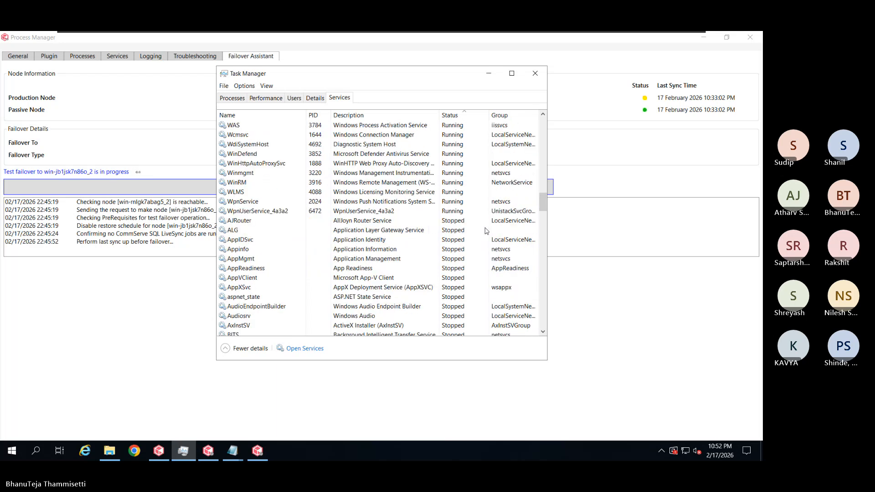
scroll(486, 231, down, 1)
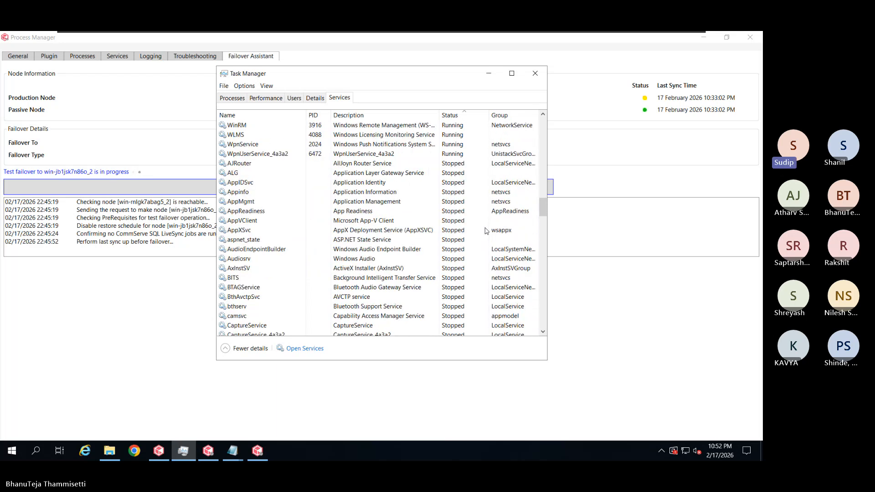
Inspect the AppXSvc, AJRouter and WpnUserService_4a3a2 services, check memory usage, then minimize Task Manager
click(487, 231)
scroll(486, 231, up, 3)
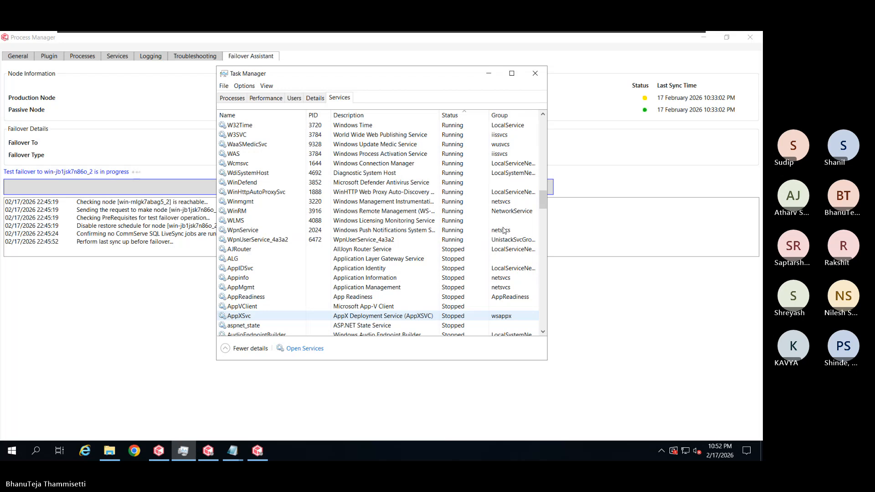
click(472, 249)
click(477, 242)
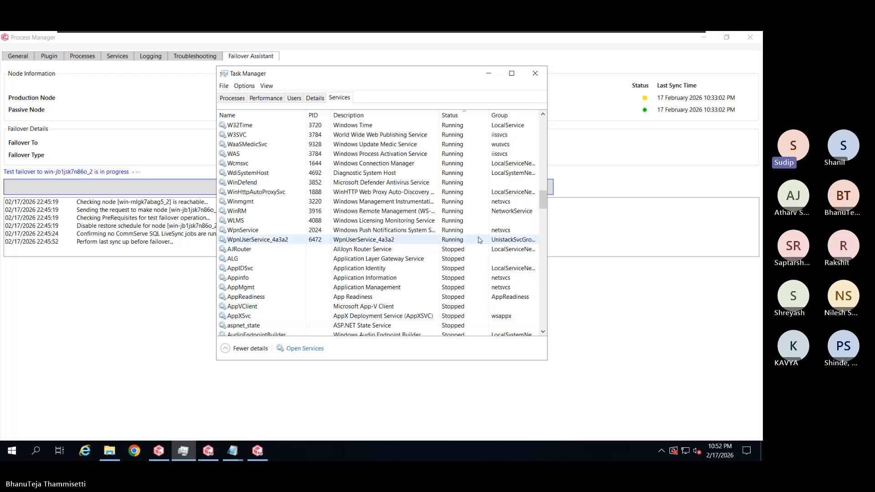
scroll(480, 241, up, 1)
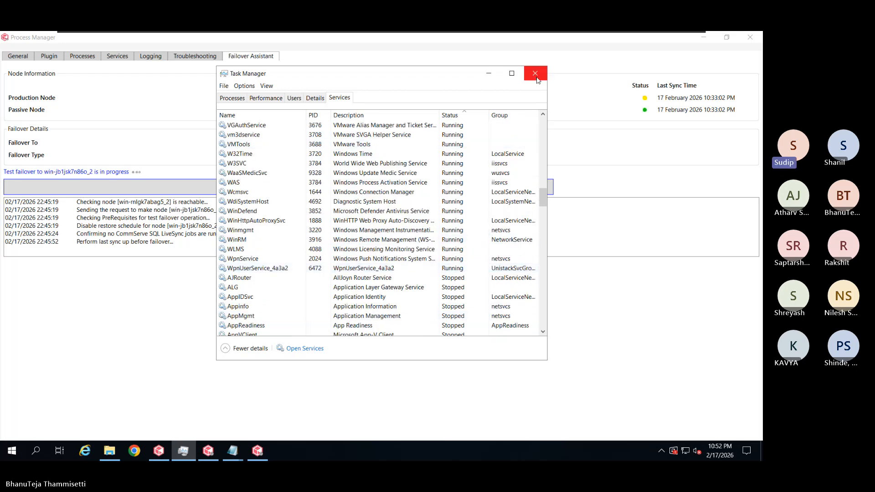
click(272, 99)
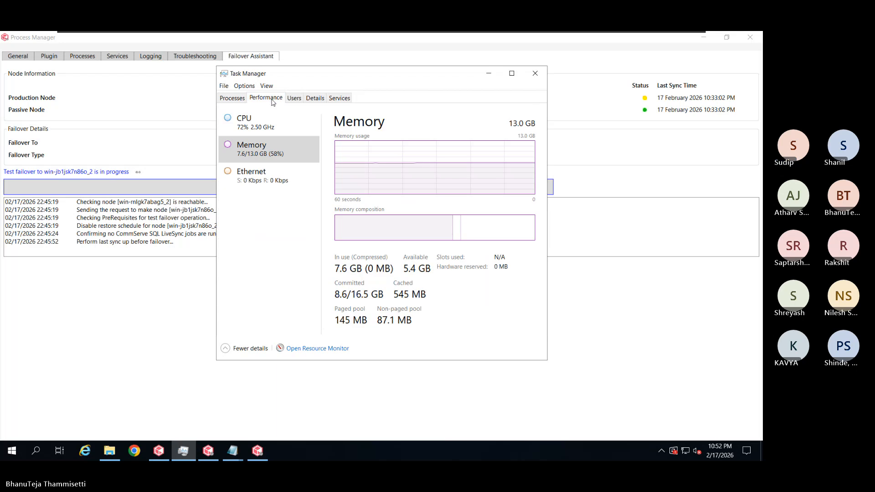
click(498, 76)
In the Job Controller, open backup job 1060's details, read why it awaits free streams, and close them
click(154, 452)
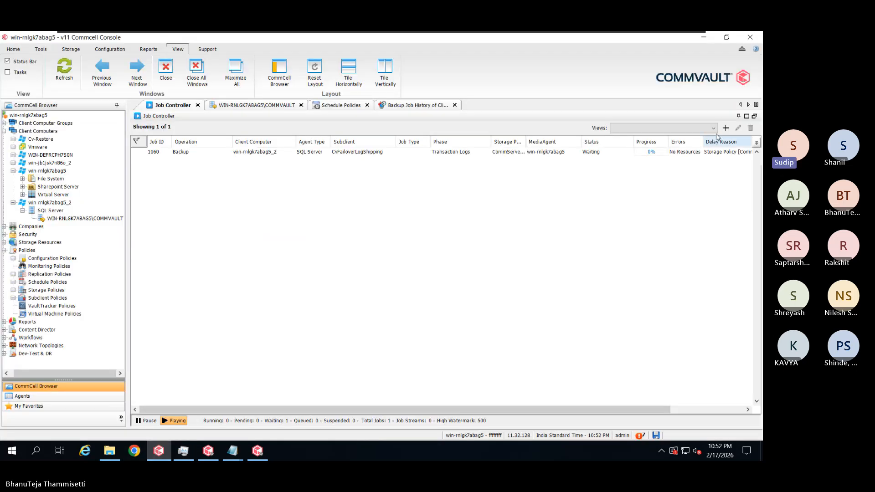
click(673, 154)
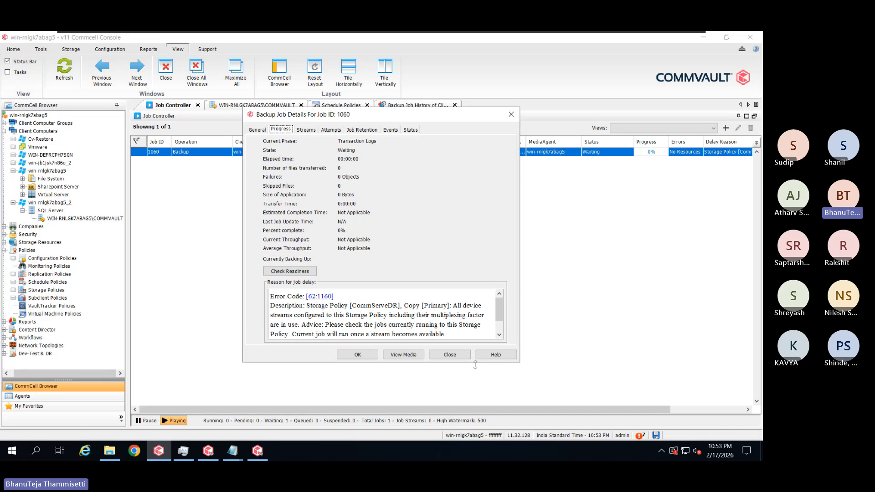
click(450, 355)
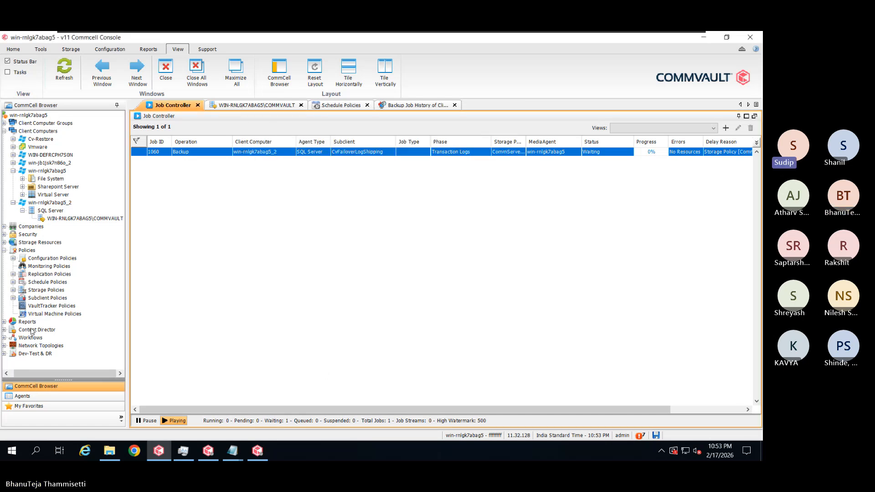
Expand Storage Policies and open the CommServeDR policy's Properties dialog
double_click(52, 291)
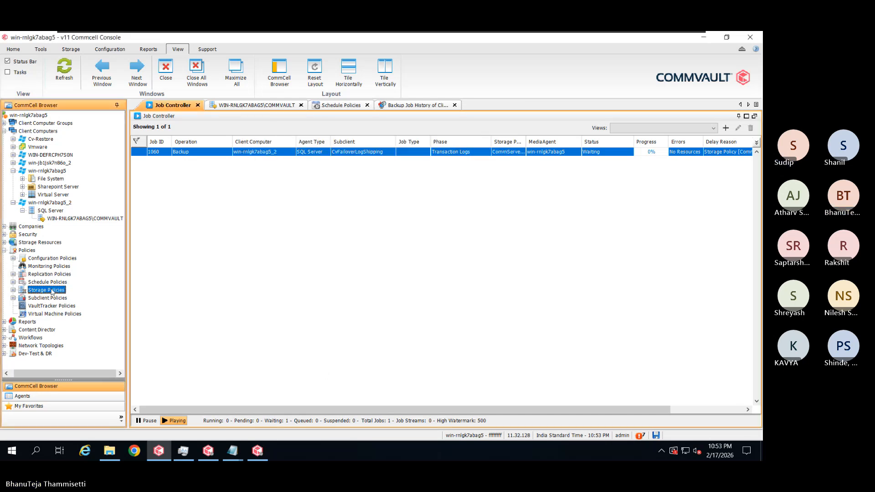
click(51, 307)
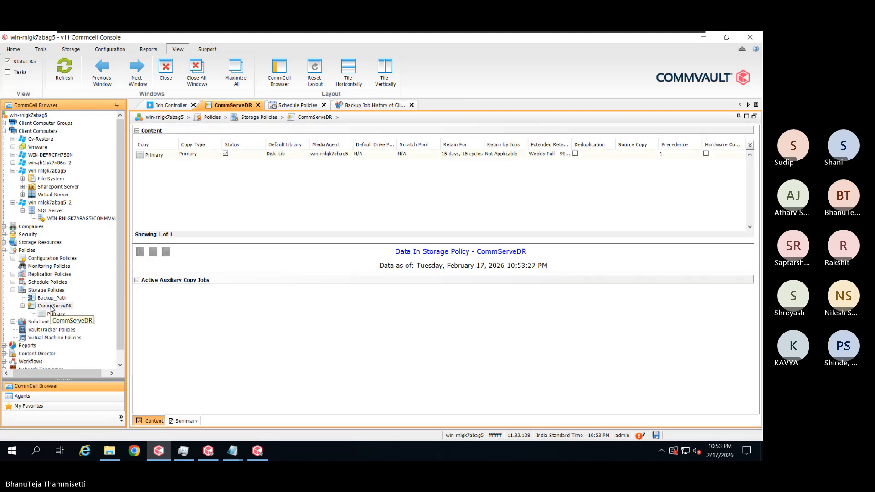
right_click(51, 309)
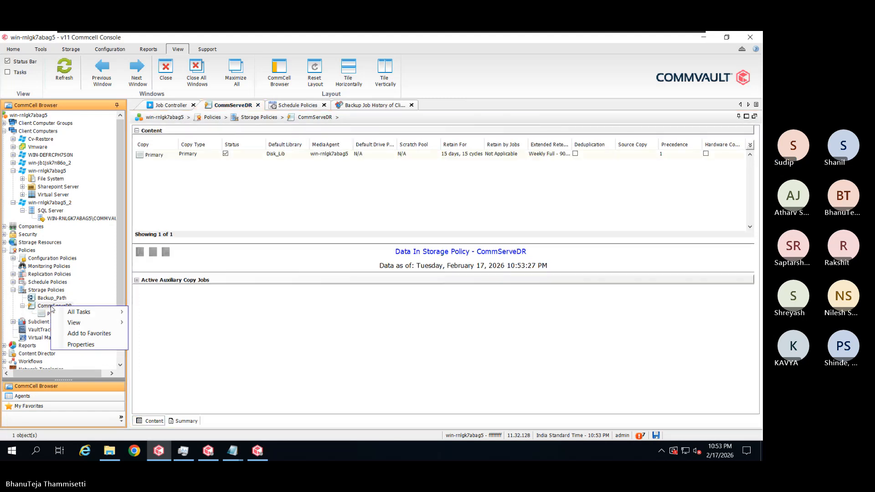
click(64, 347)
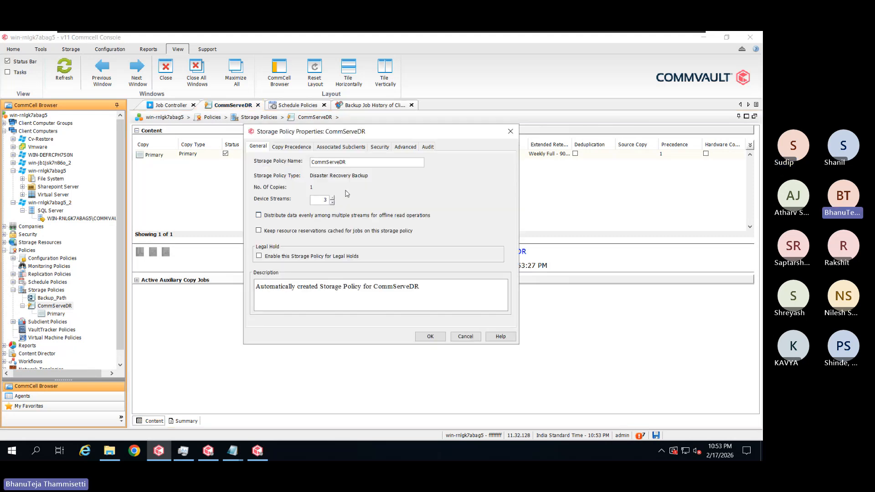
Change CommServeDR device streams from 3 to 10 and enable even distribution and cached resource reservations
double_click(319, 203)
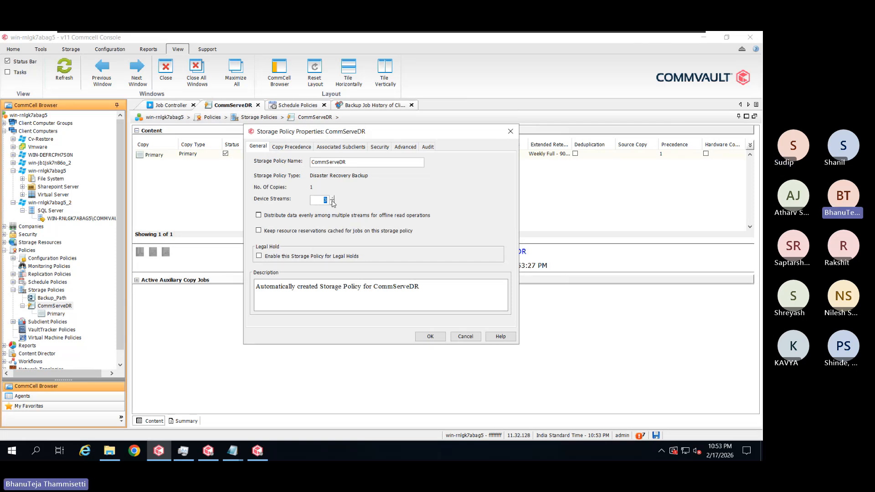
text(10)
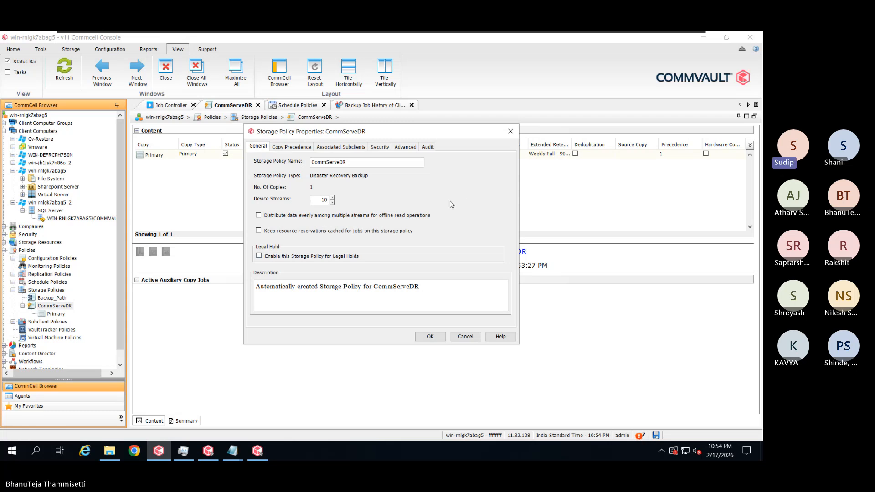
click(258, 215)
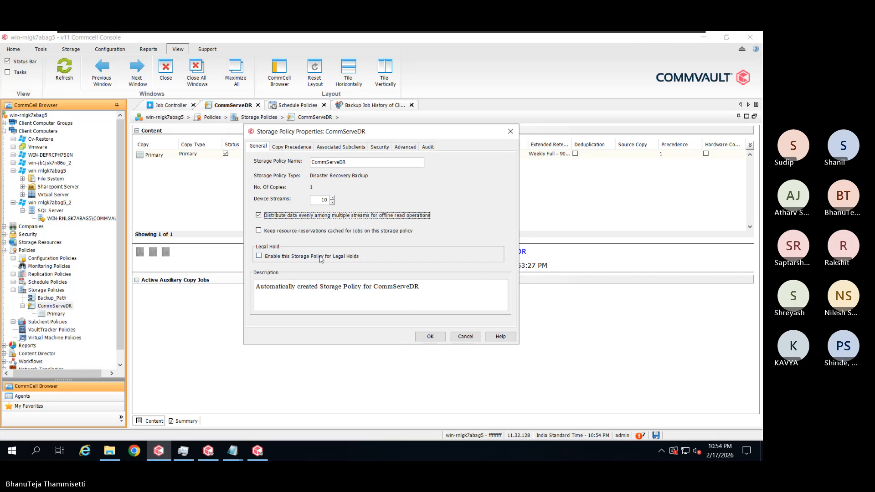
click(323, 232)
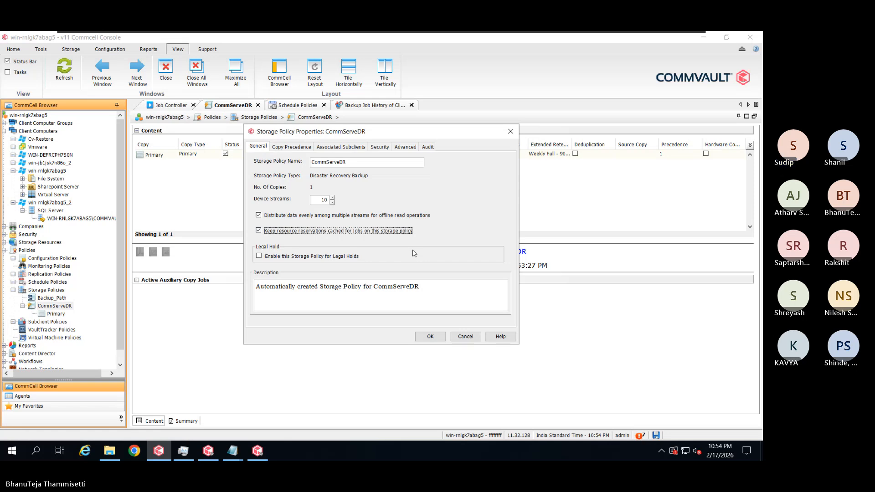
click(303, 147)
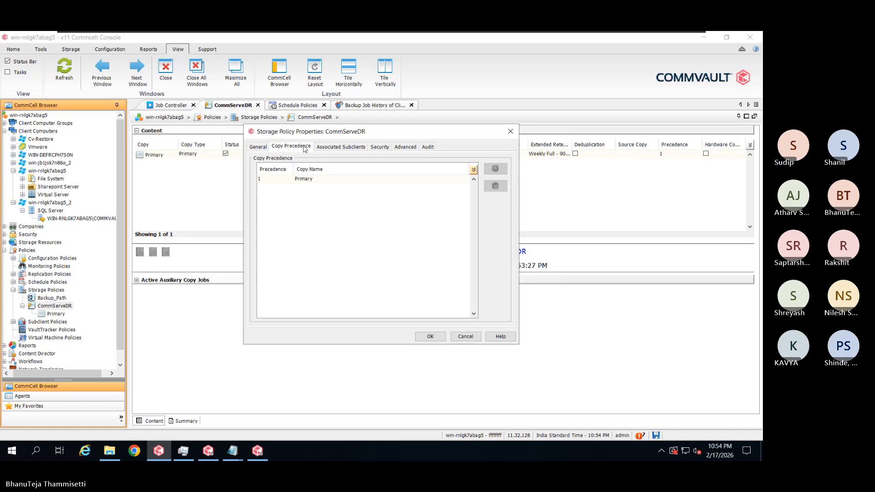
Review the Associated Subclients and Advanced tabs, save the CommServeDR changes, and return to the Job Controller
click(327, 151)
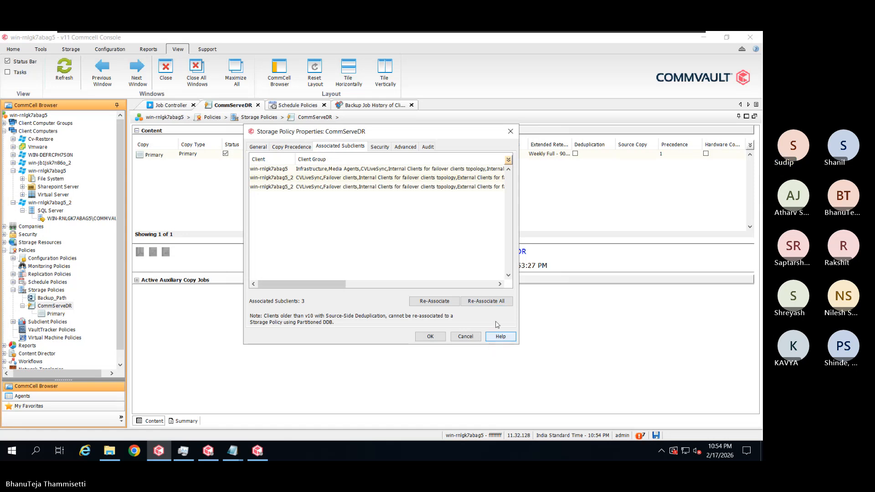
click(403, 147)
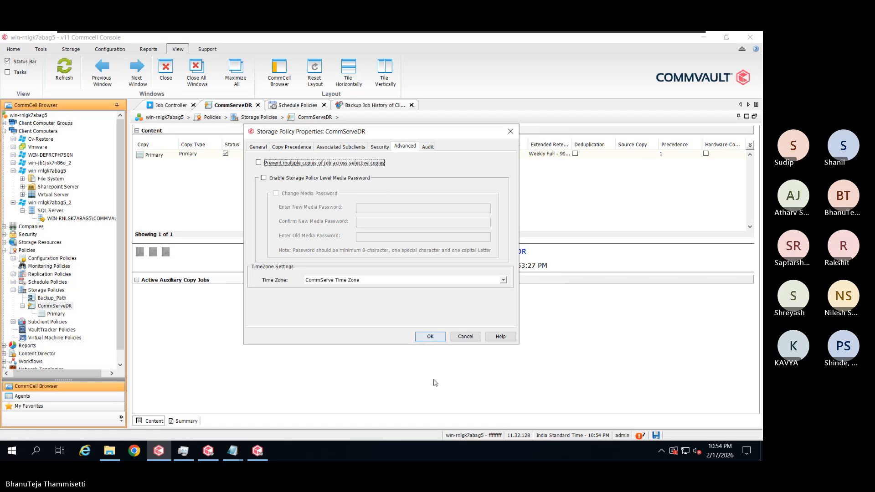
click(429, 336)
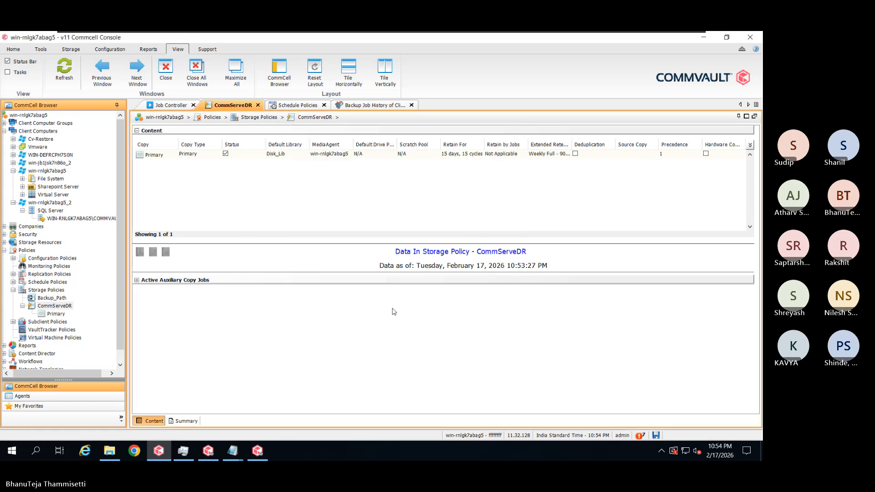
click(177, 107)
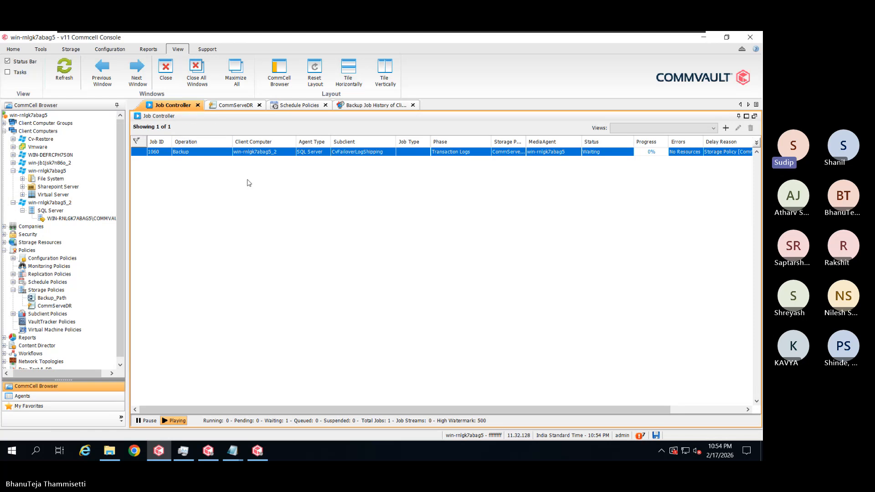
Glance at job history and schedule policies, then open CommServeDR's context menu under Storage Policies
click(361, 106)
click(297, 106)
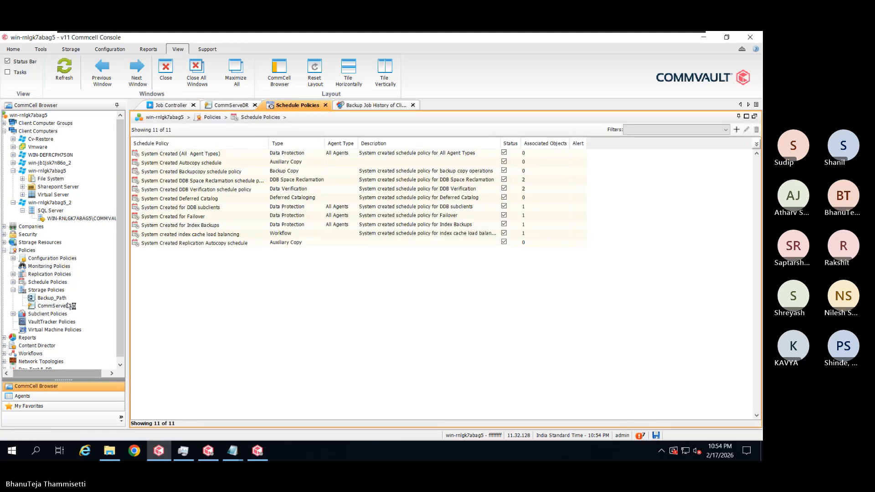
click(59, 290)
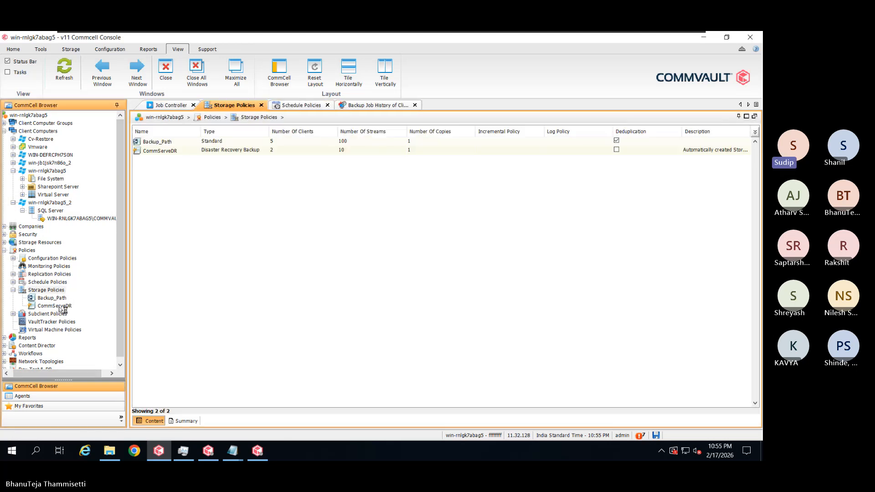
click(62, 307)
right_click(60, 307)
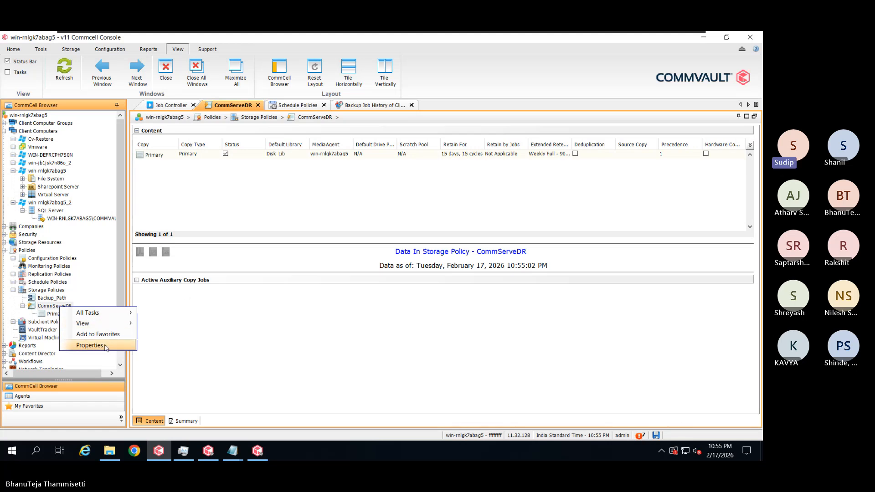
click(91, 345)
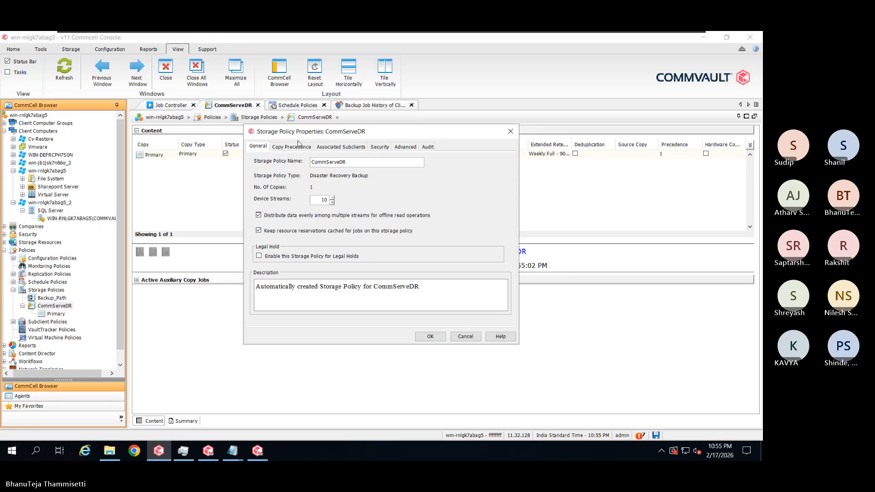
click(340, 146)
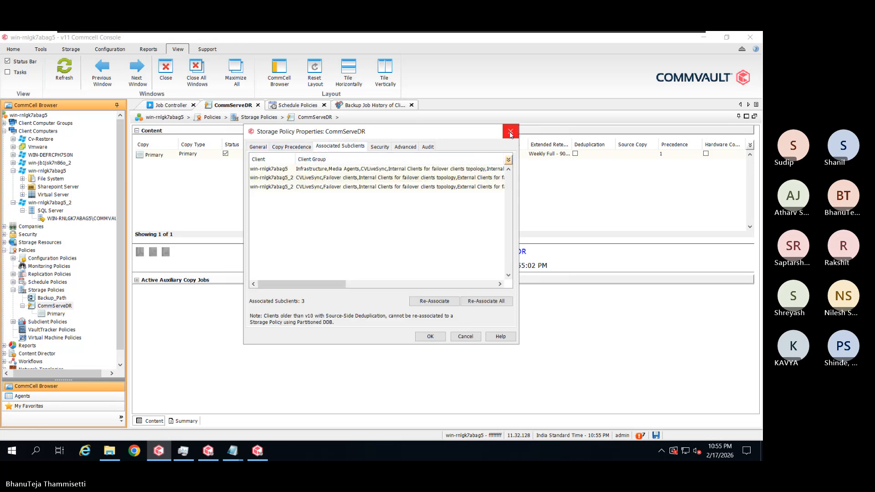
drag(502, 132, 506, 132)
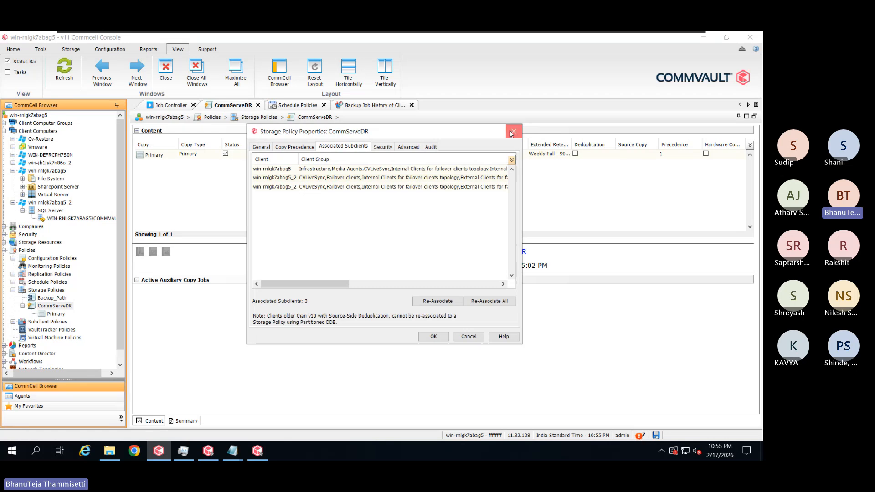
click(512, 132)
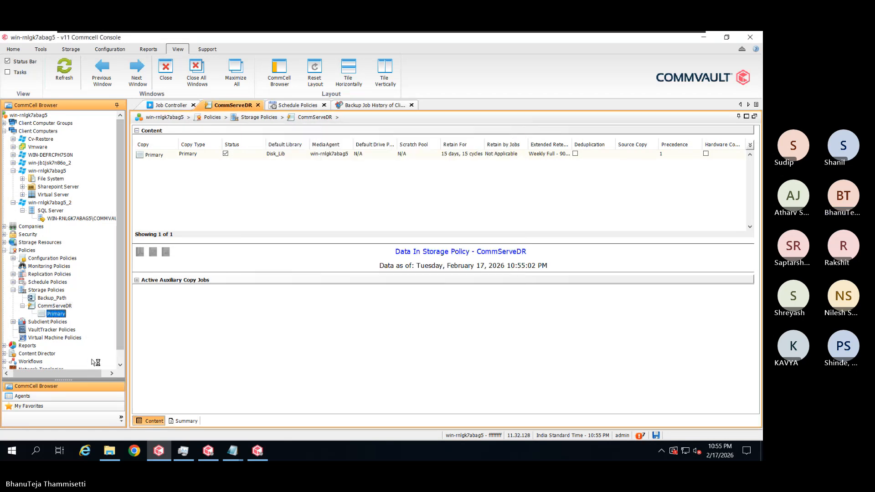
In the Primary copy's Retention settings, uncheck the 90-day weekly and 180-day monthly full rules and confirm
click(101, 341)
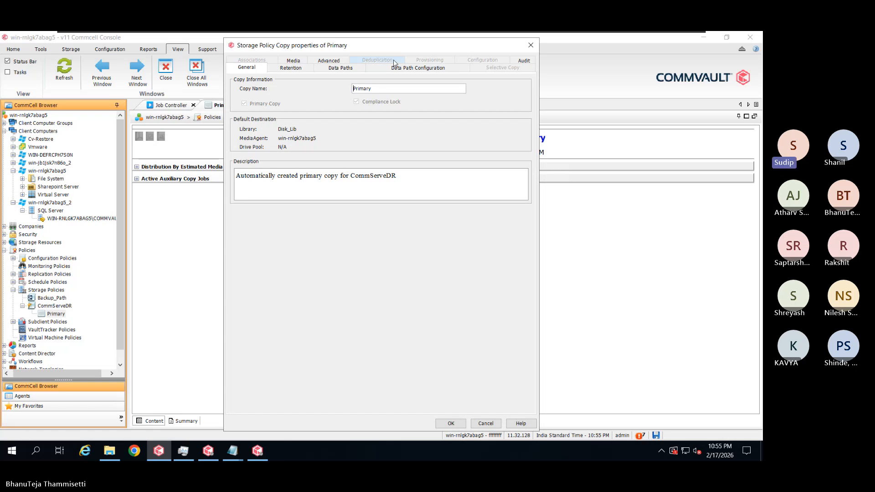
click(300, 70)
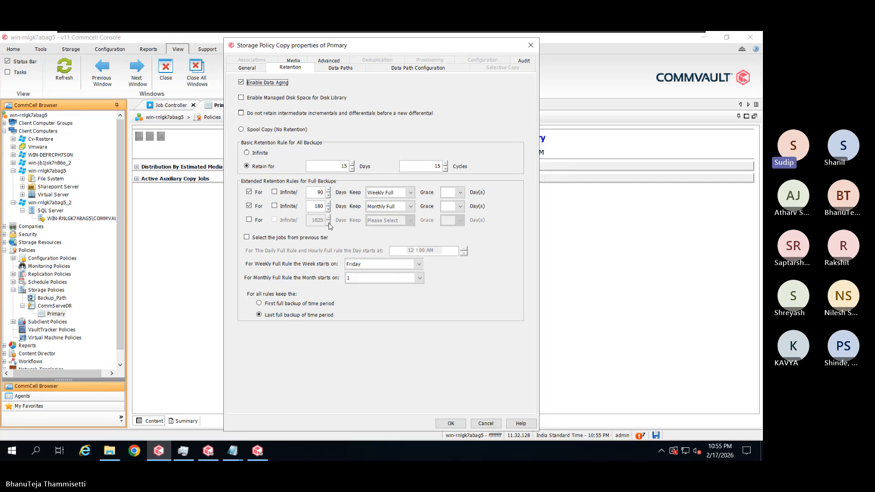
click(249, 206)
click(249, 192)
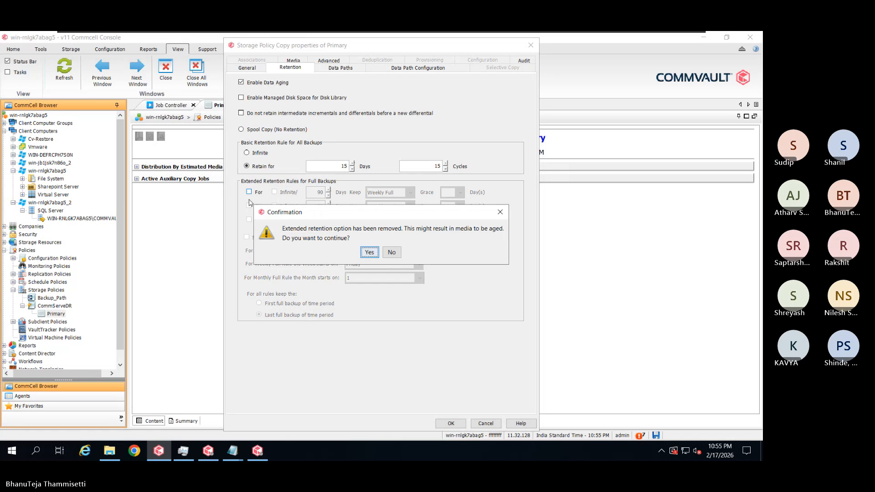
click(370, 252)
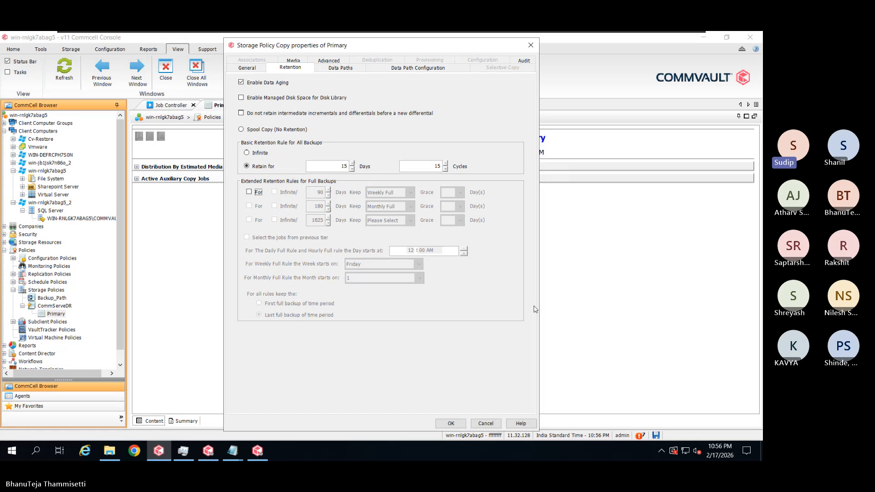
Review the Disk_Lib data path and remaining Primary copy tabs, then save, accepting aging under the new rules
click(342, 68)
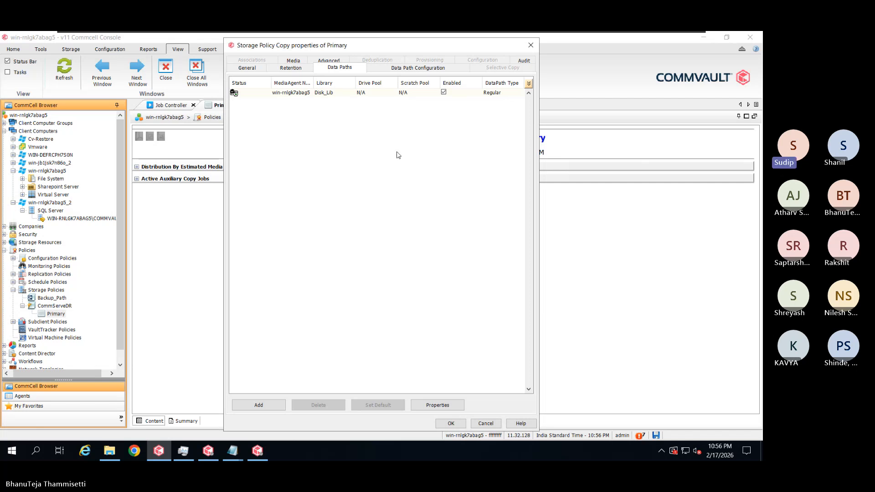
click(350, 93)
click(438, 405)
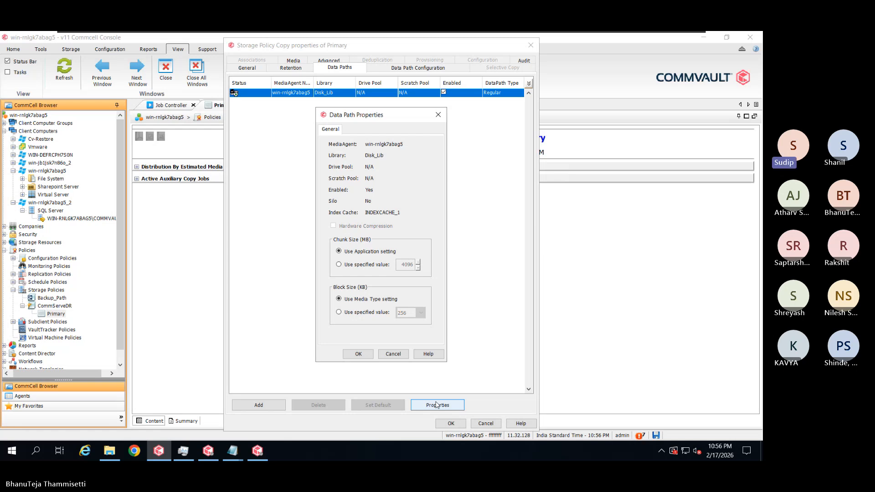
click(395, 355)
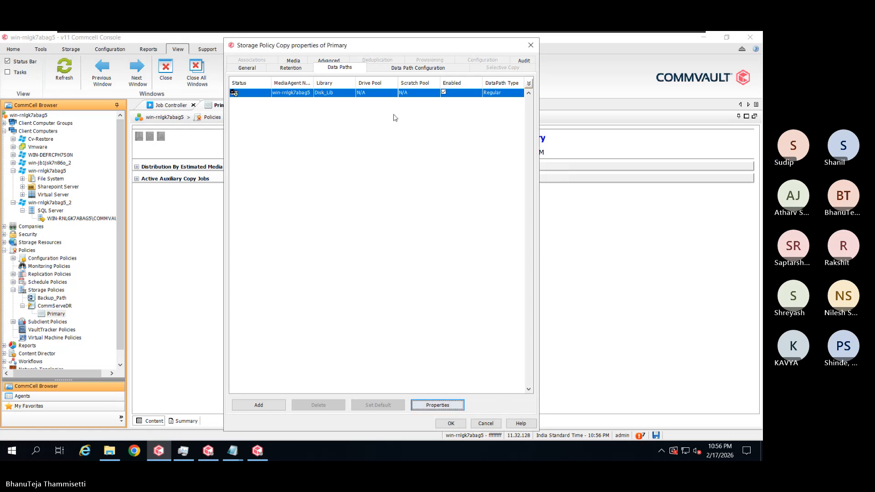
click(411, 68)
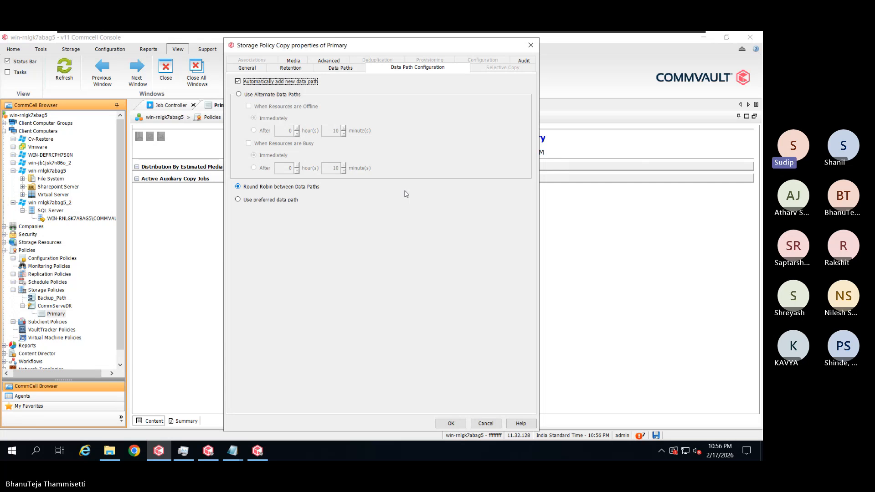
click(303, 62)
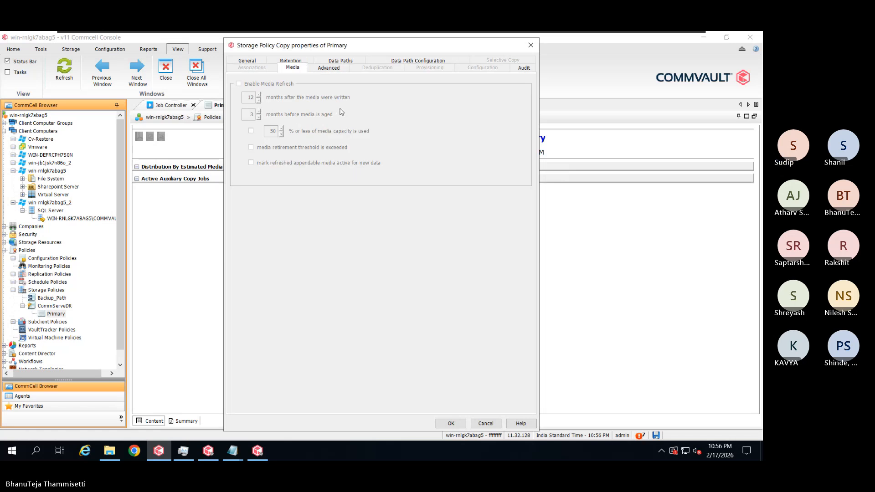
click(325, 68)
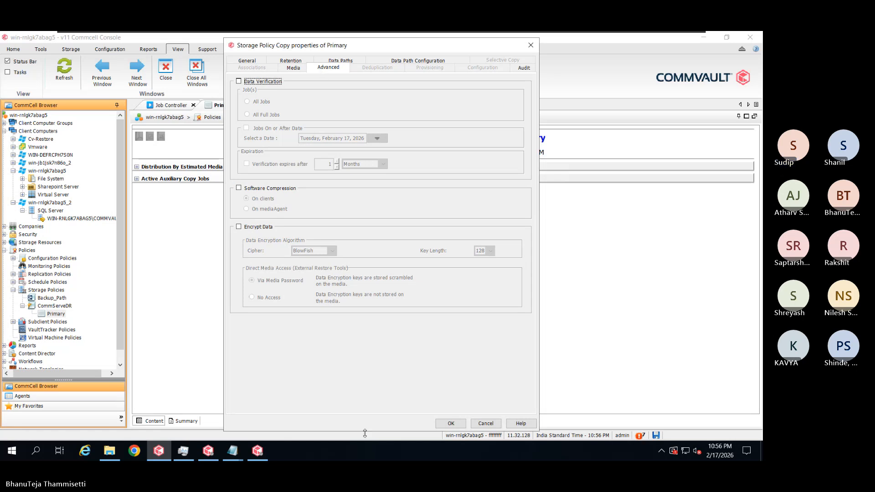
click(450, 424)
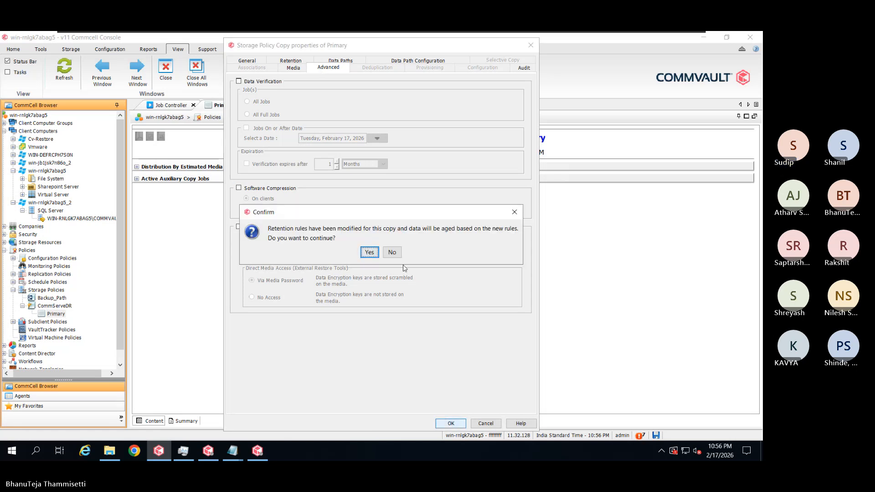
click(370, 253)
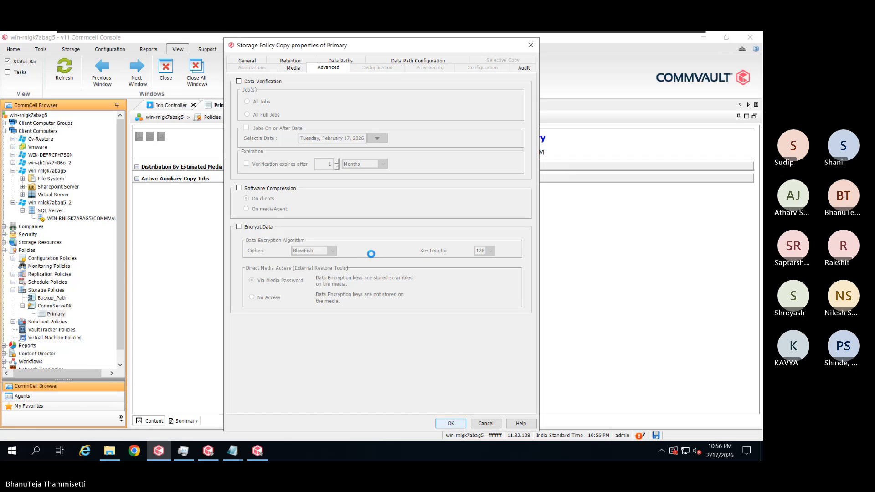
Show the Job Controller, dismiss the WORM extended-retention removal error, and reopen the Primary copy's properties
click(170, 105)
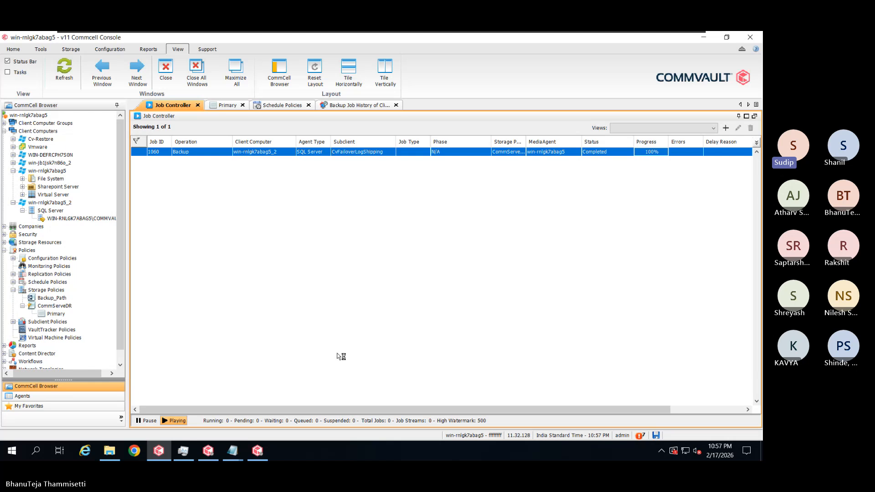
click(260, 452)
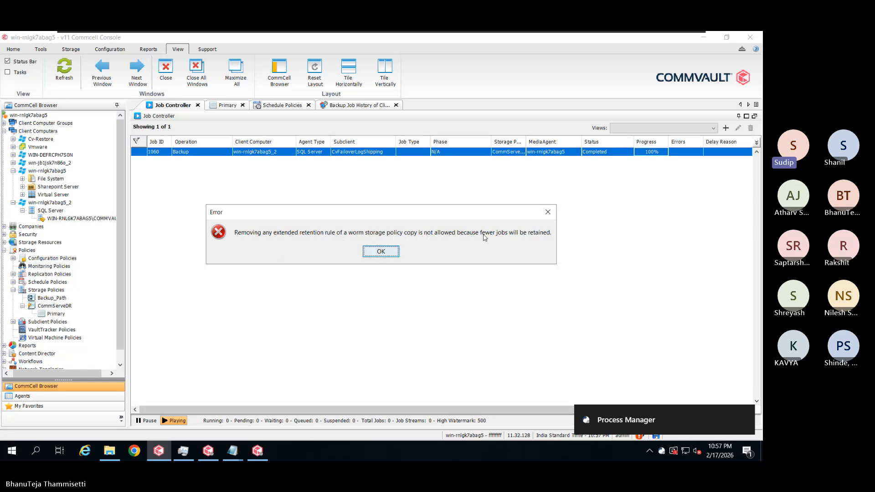
click(381, 252)
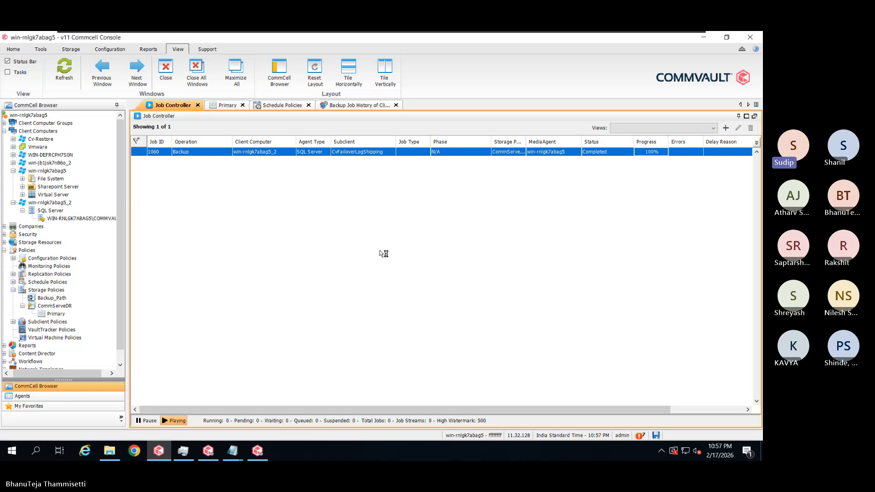
right_click(60, 314)
click(88, 344)
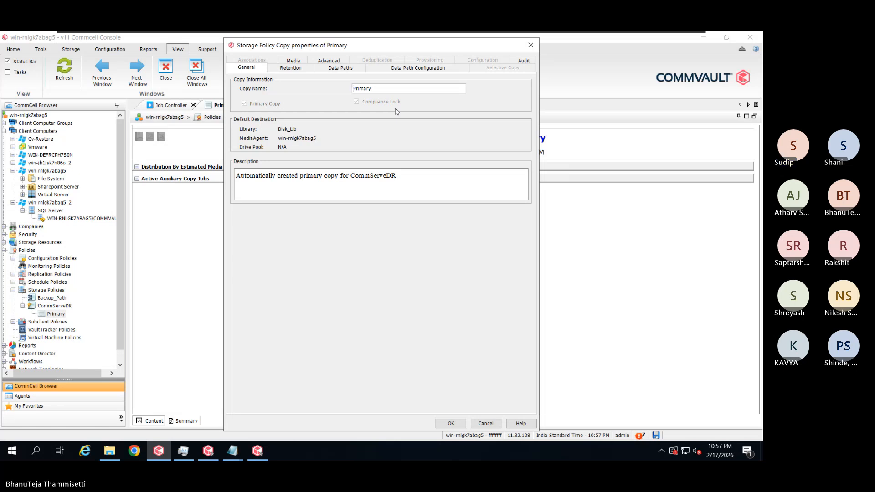
Verify the Primary copy still has its 90-day and 180-day retention rules, cancel, and return to the Job Controller
click(301, 68)
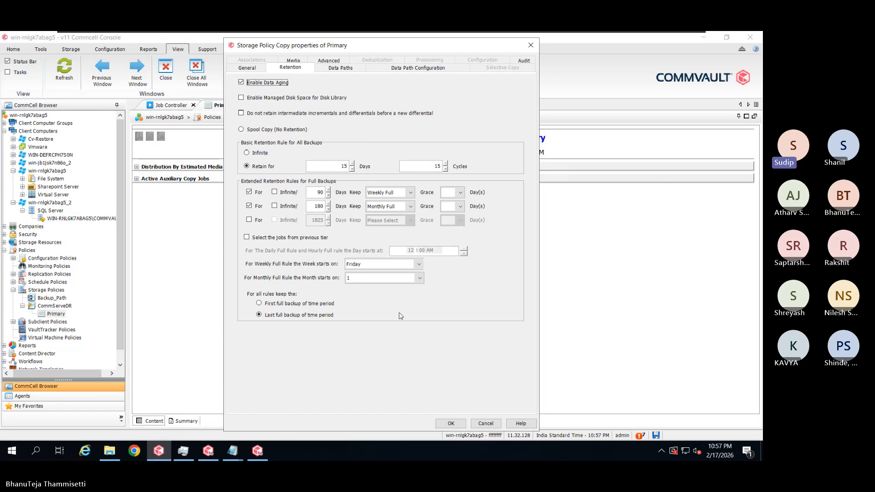
click(486, 423)
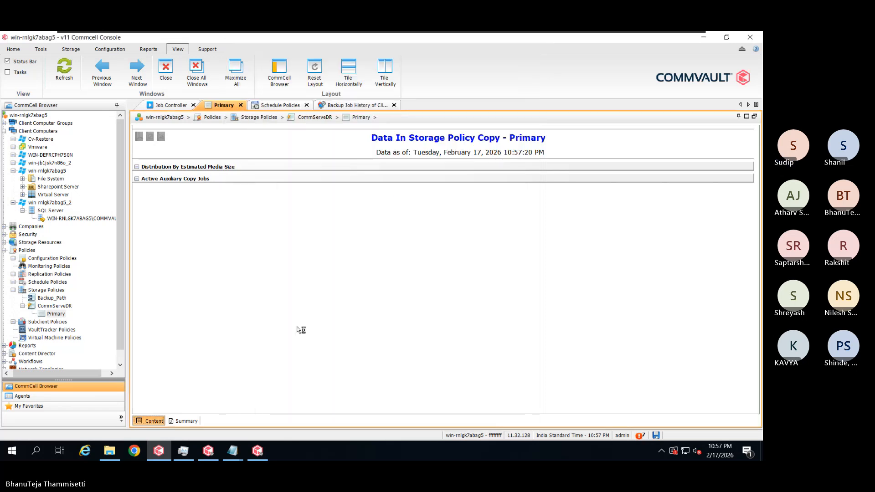
click(170, 105)
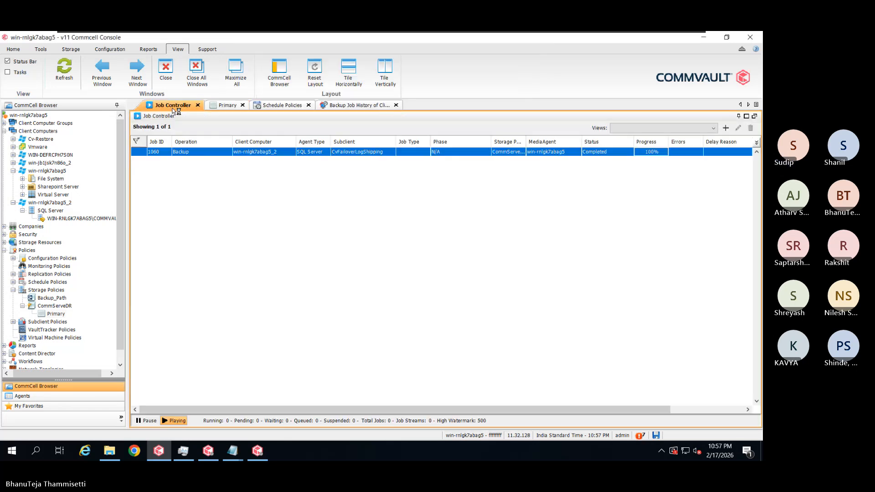
Refresh the empty Job Controller, then check the test failover to win-jb1jsk7n86o_2 in Process Manager
click(64, 68)
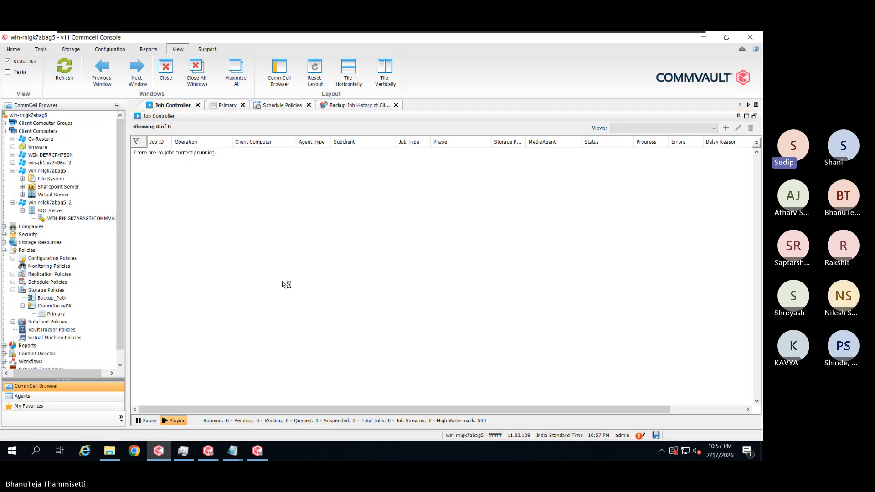
click(257, 451)
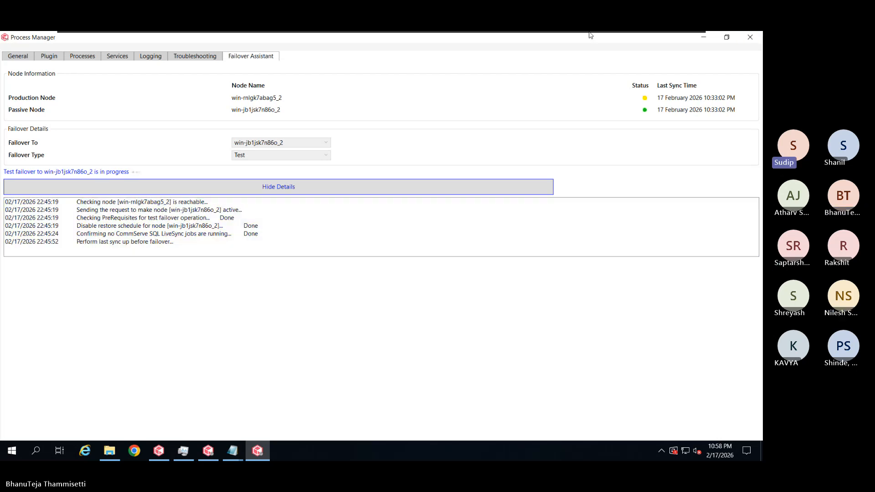
mouse_move(658, 31)
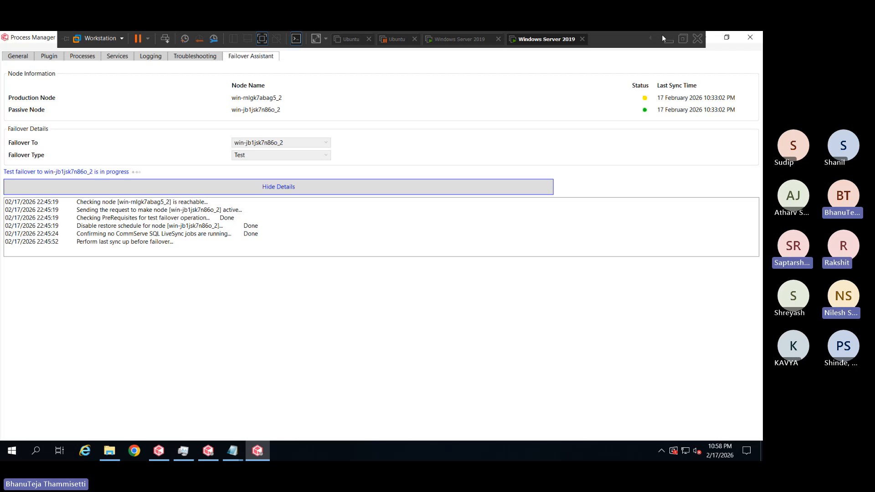